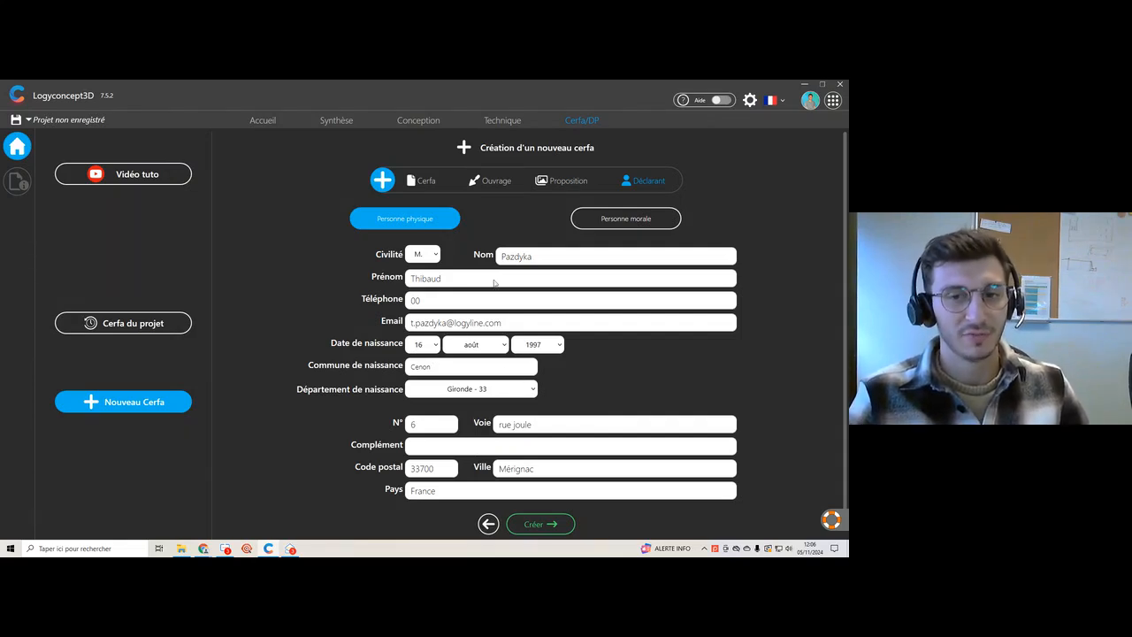
Step: Replace the declarant's phone number, create the cerfa and open its declarant section
click(434, 303)
key(BackSpace)
key(BackSpace)
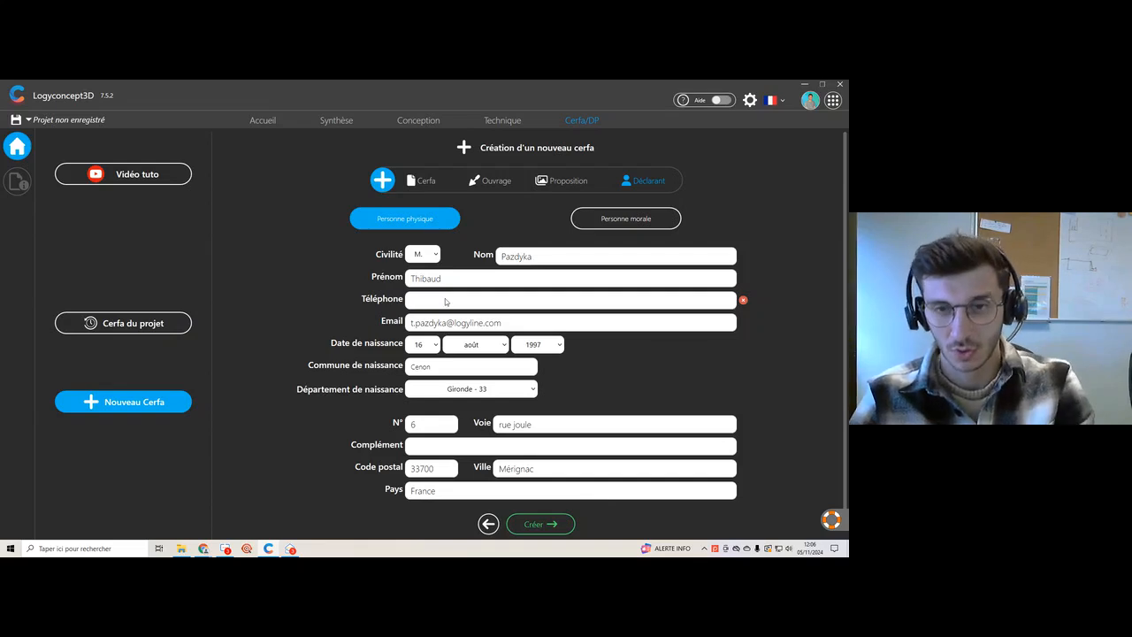
text(000)
click(534, 521)
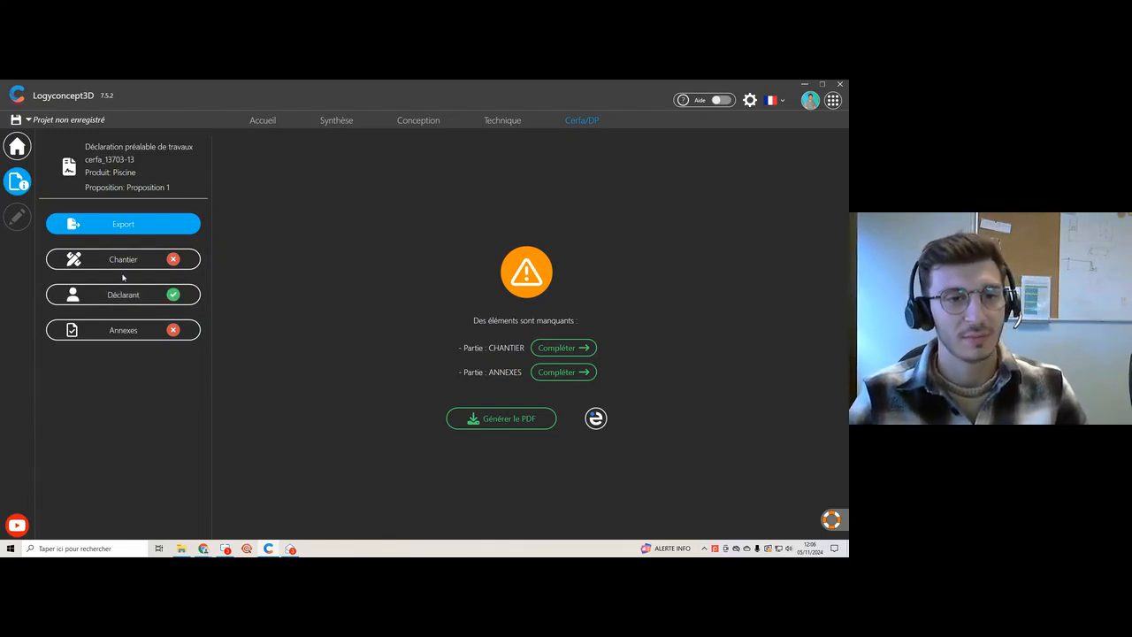
click(123, 292)
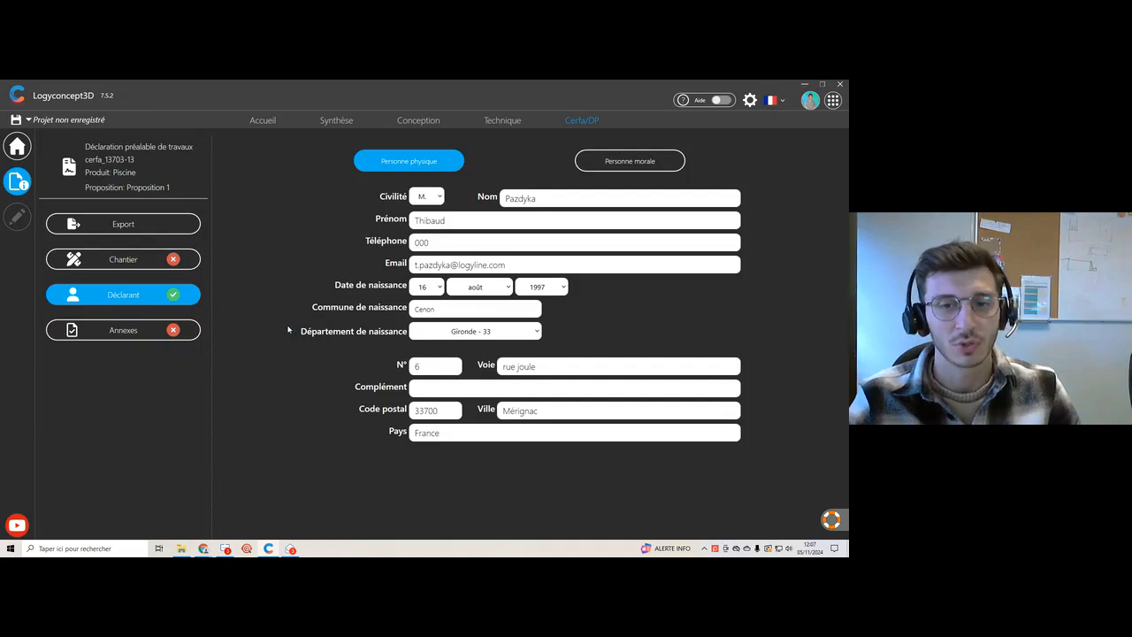
Step: Fill in the worksite's cadastral entry with prefix 11, section 11, number 111 and a land area of 111 m²
click(123, 259)
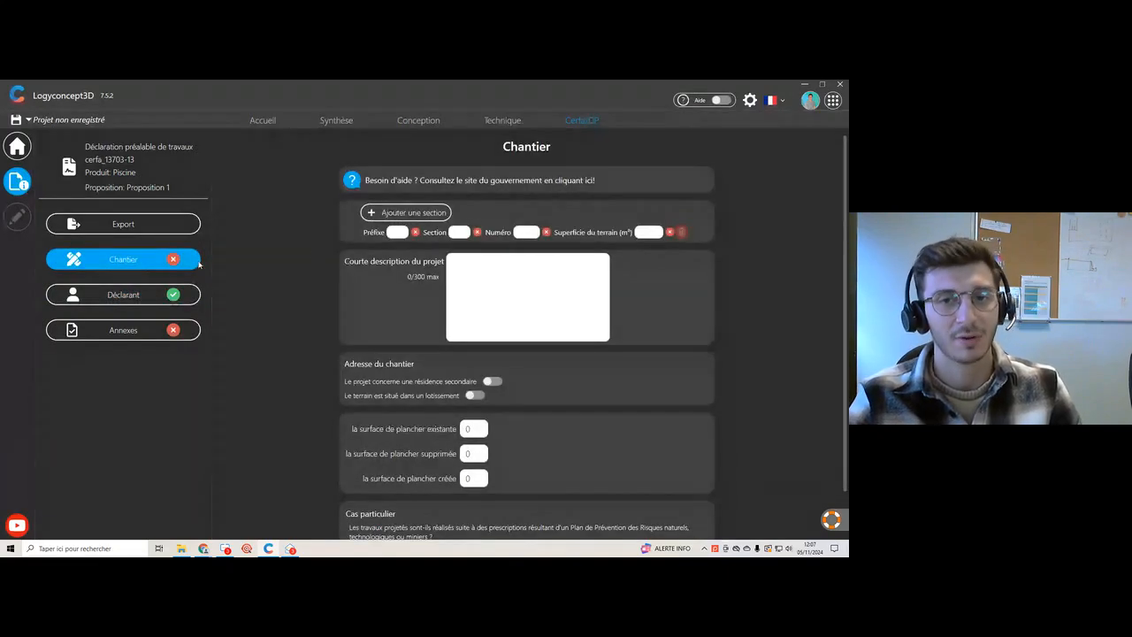
click(399, 236)
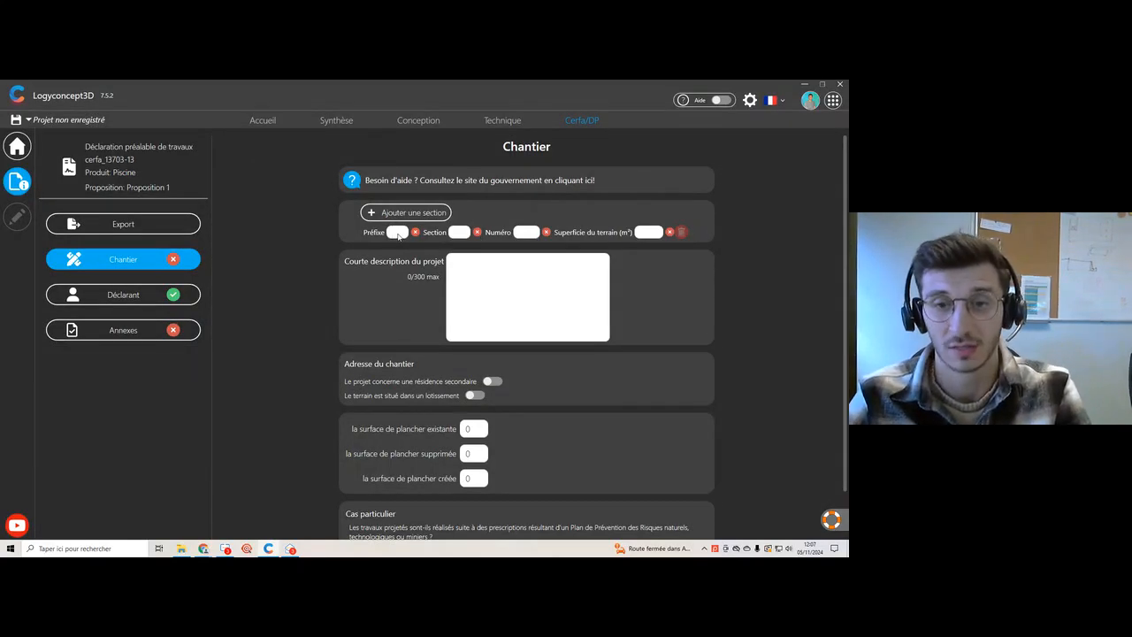
text(11)
click(467, 233)
text(11)
click(526, 232)
text(111)
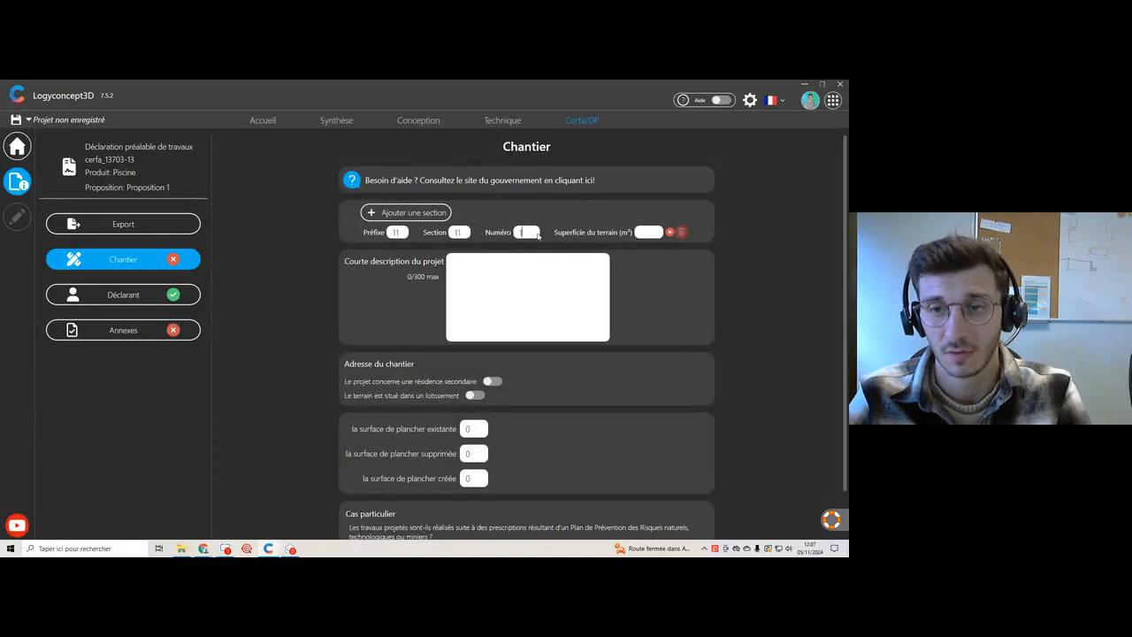
click(645, 233)
text(111)
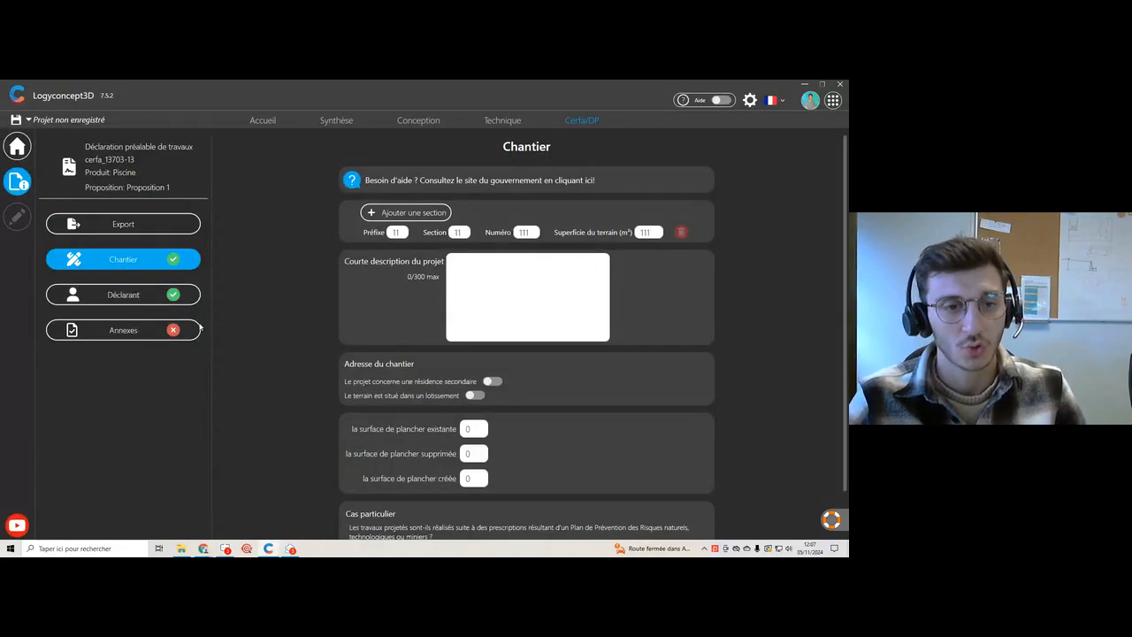
Step: Start the mandatory annexes and import a garden photo from the Photo pour projet folder for the landscape insertion
click(113, 337)
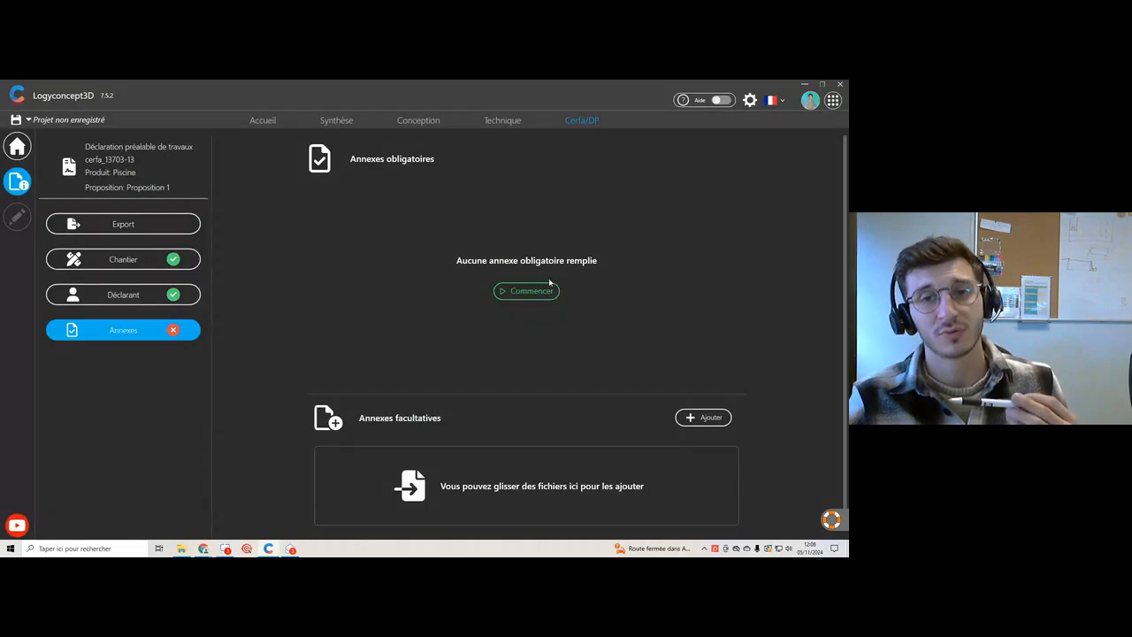
click(522, 289)
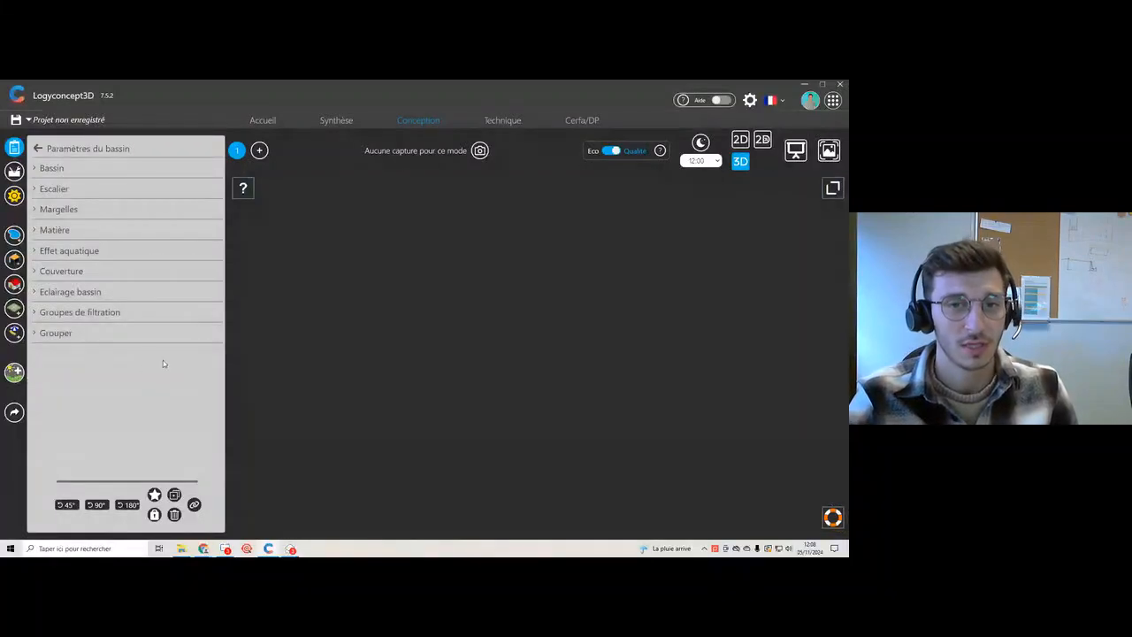
click(270, 327)
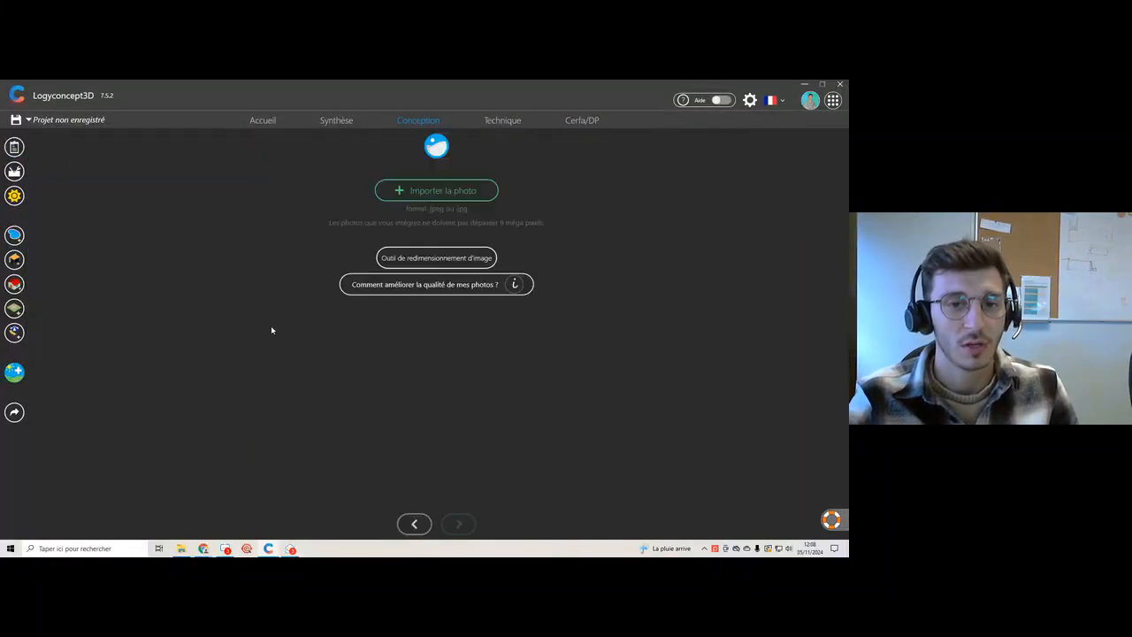
click(431, 192)
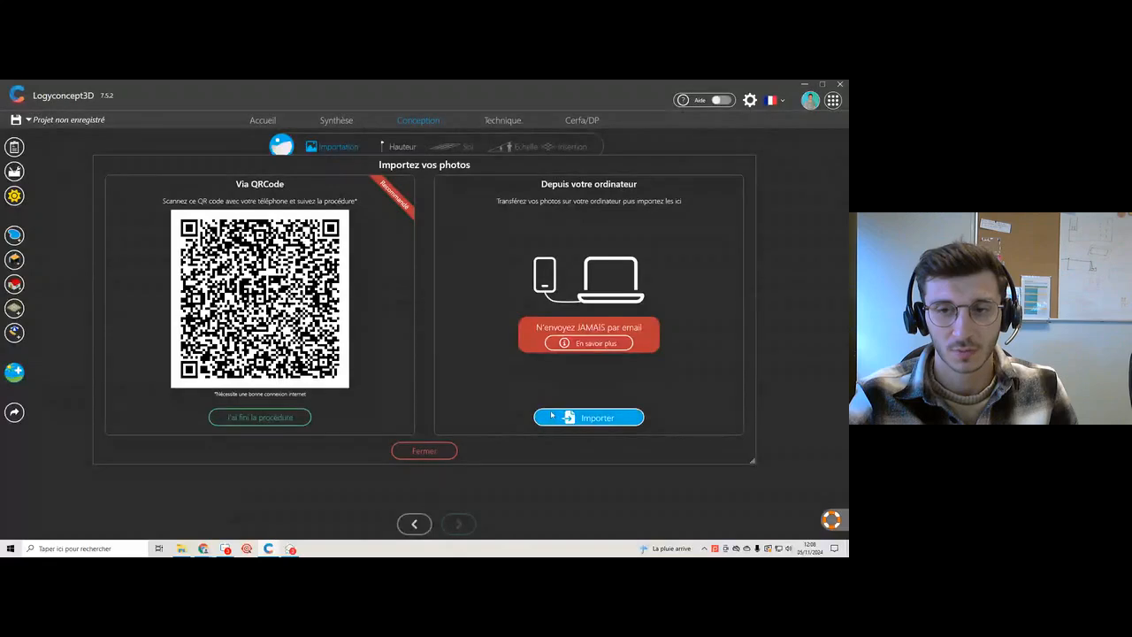
click(552, 414)
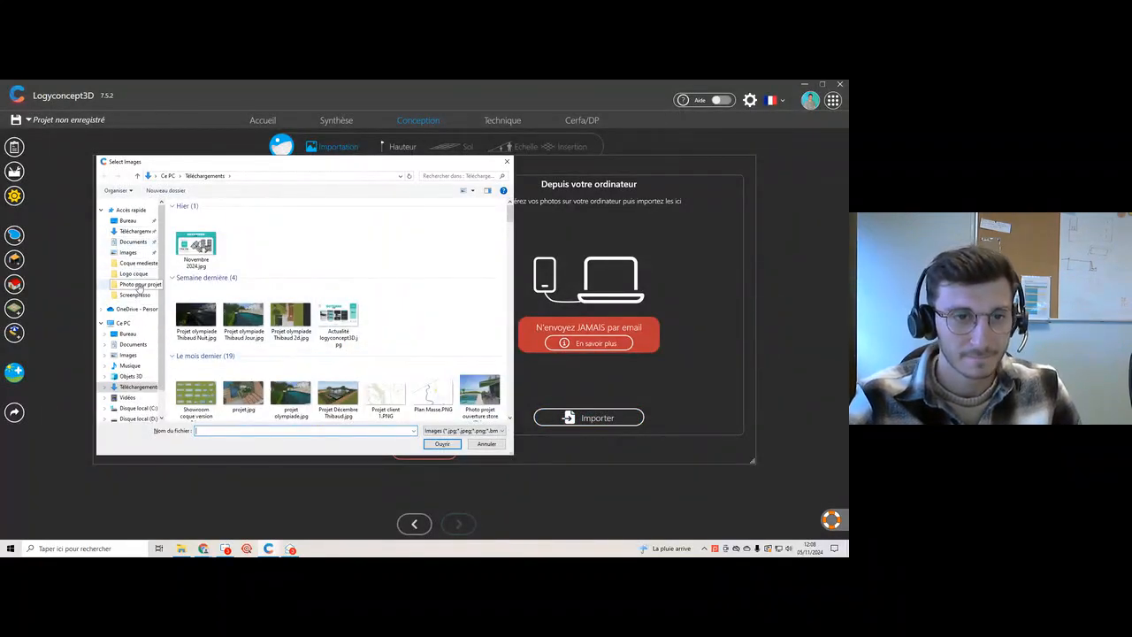
click(139, 287)
click(237, 232)
click(441, 443)
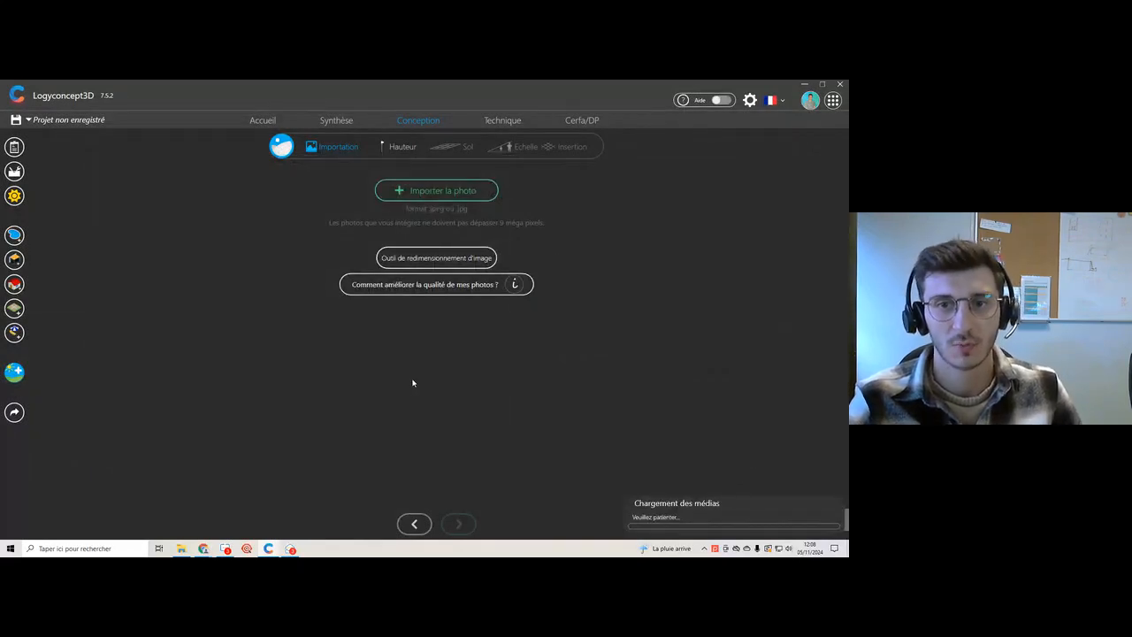
Step: Accept the photo's camera height and ground grid, and slightly increase the scale using the mannequin as reference
click(458, 524)
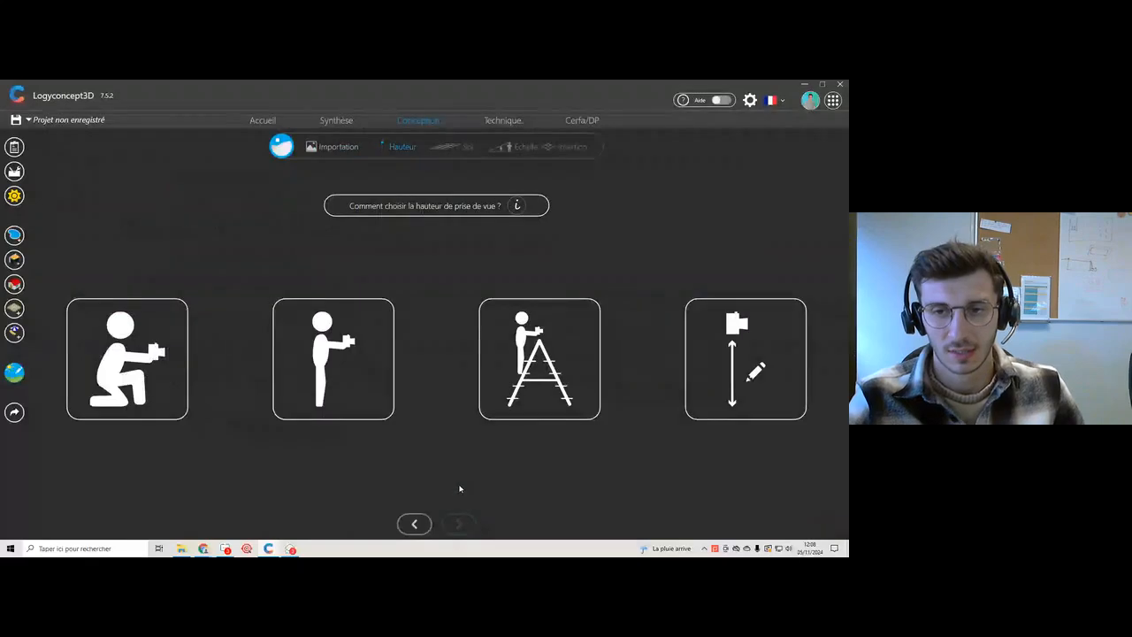
click(457, 521)
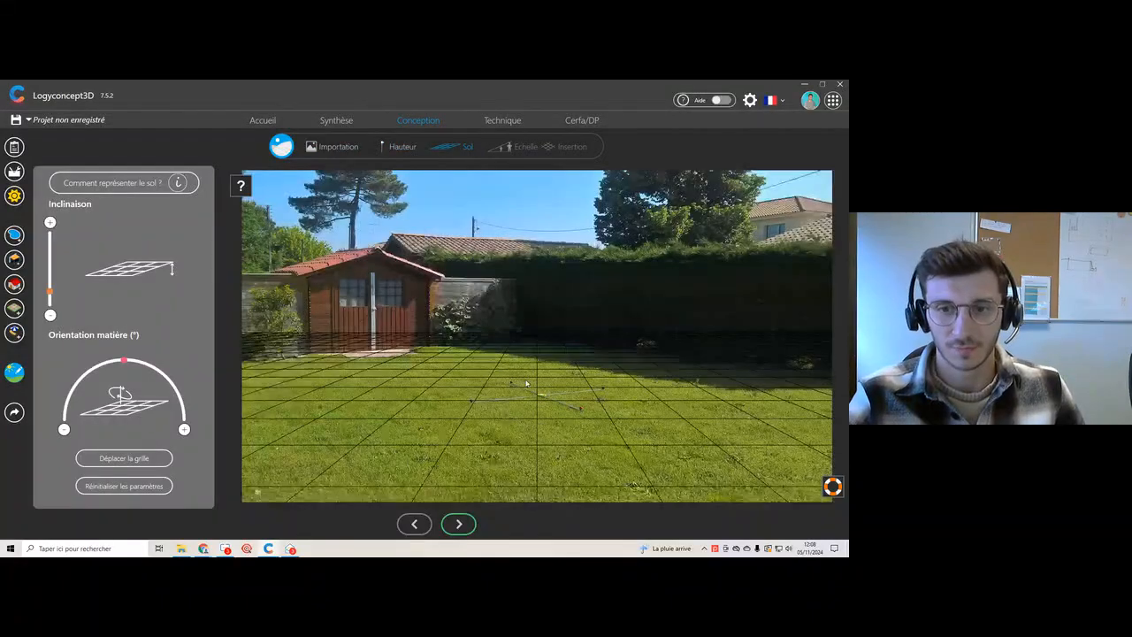
click(458, 524)
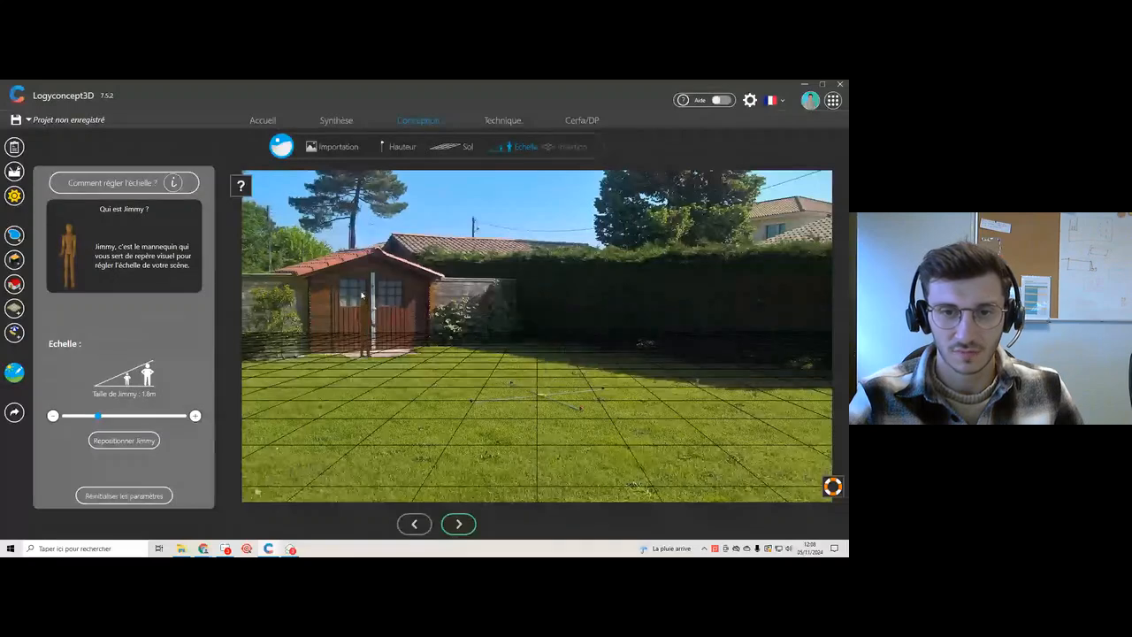
click(196, 416)
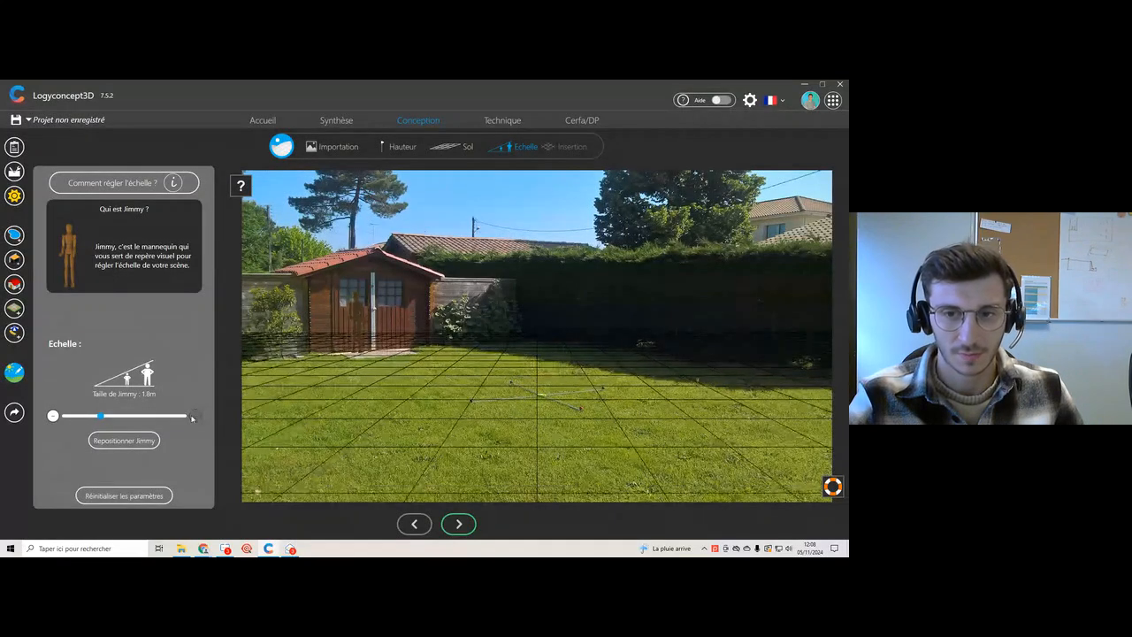
click(466, 527)
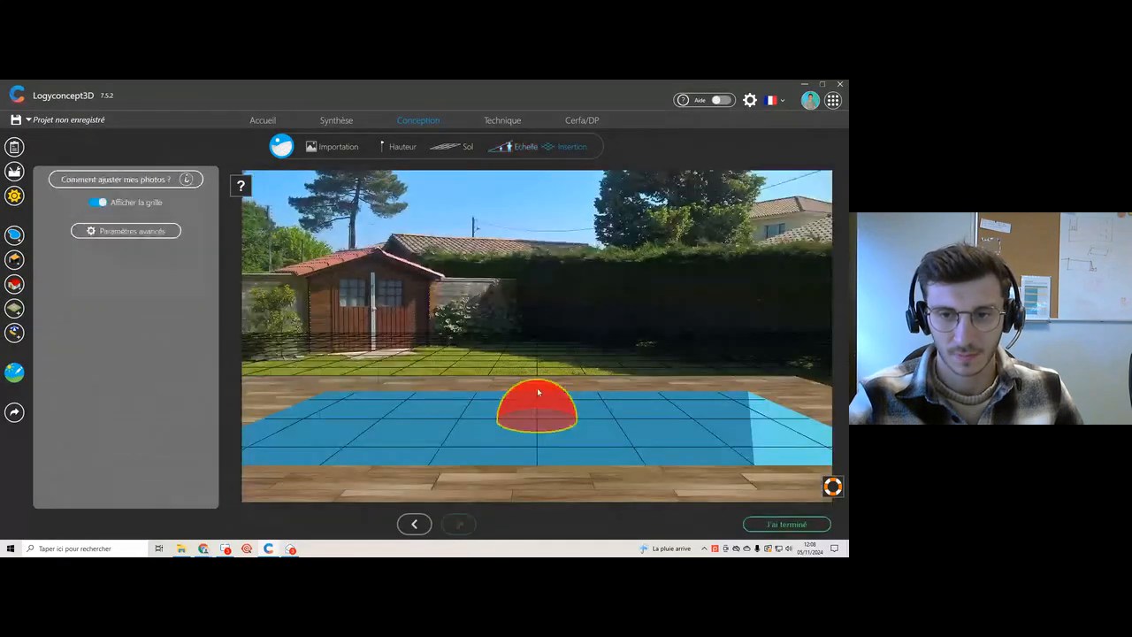
Step: Rotate the 3D pool scene to about -40 in the garden photo and finish the insertion
click(126, 231)
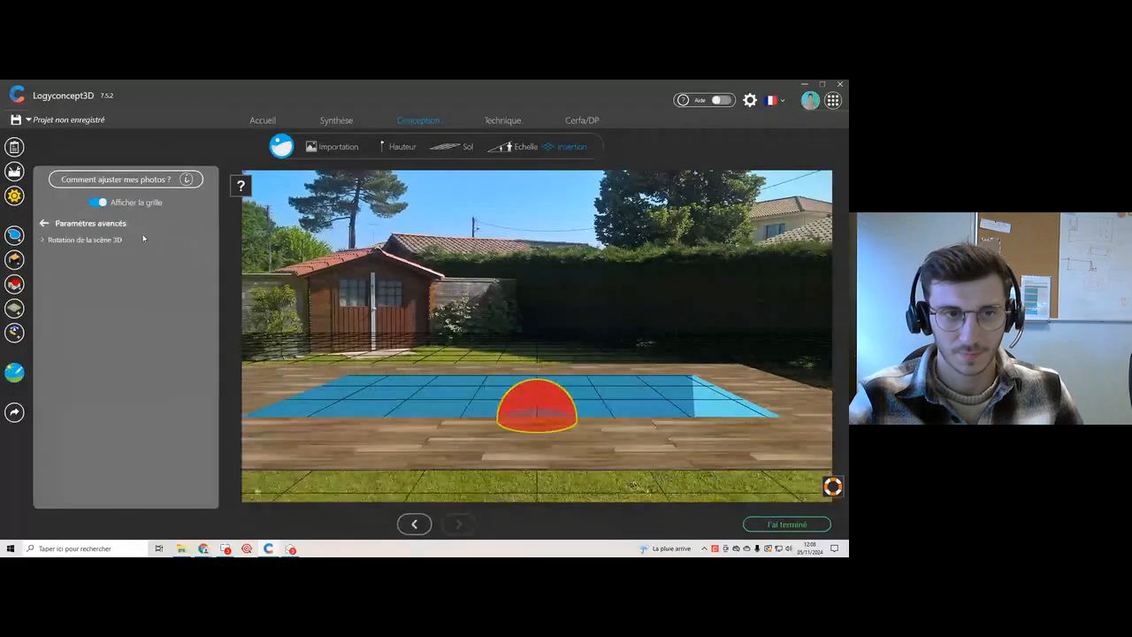
click(112, 286)
click(112, 287)
click(112, 287)
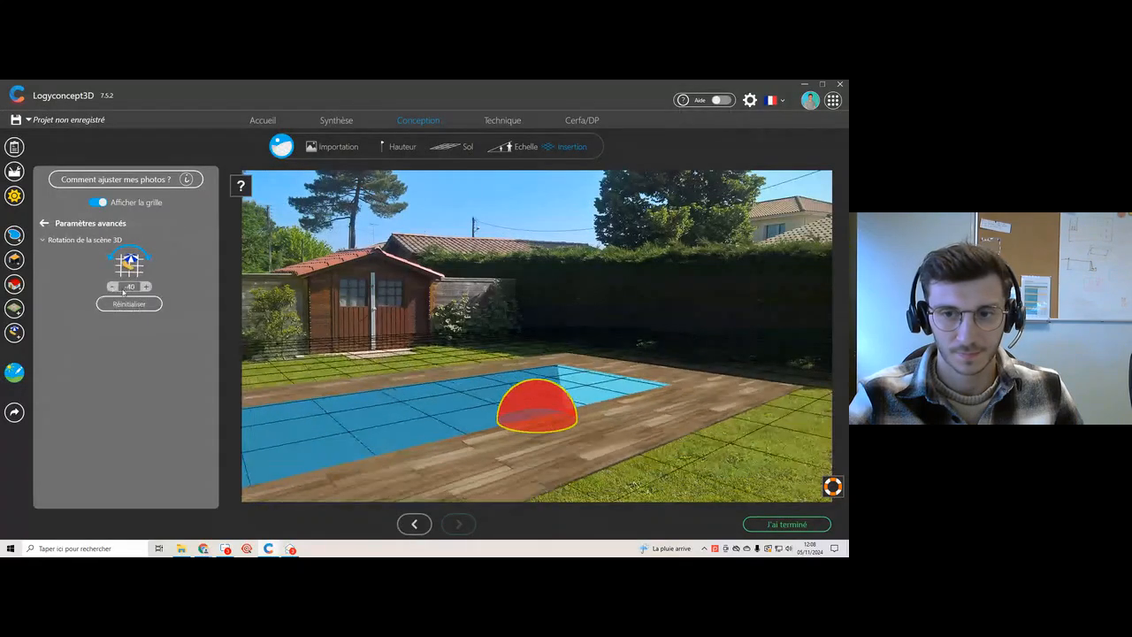
click(113, 286)
click(778, 528)
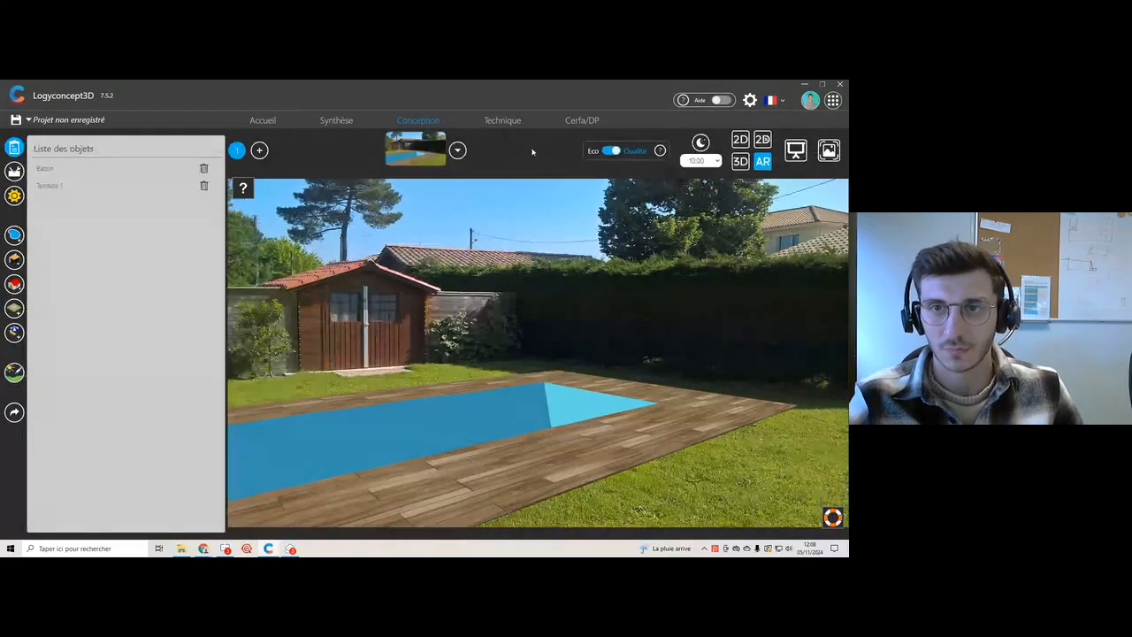
Step: Capture the DP1 situation plan from Google Maps satellite imagery, zoomed in with a smaller red coverage circle around the site
click(581, 122)
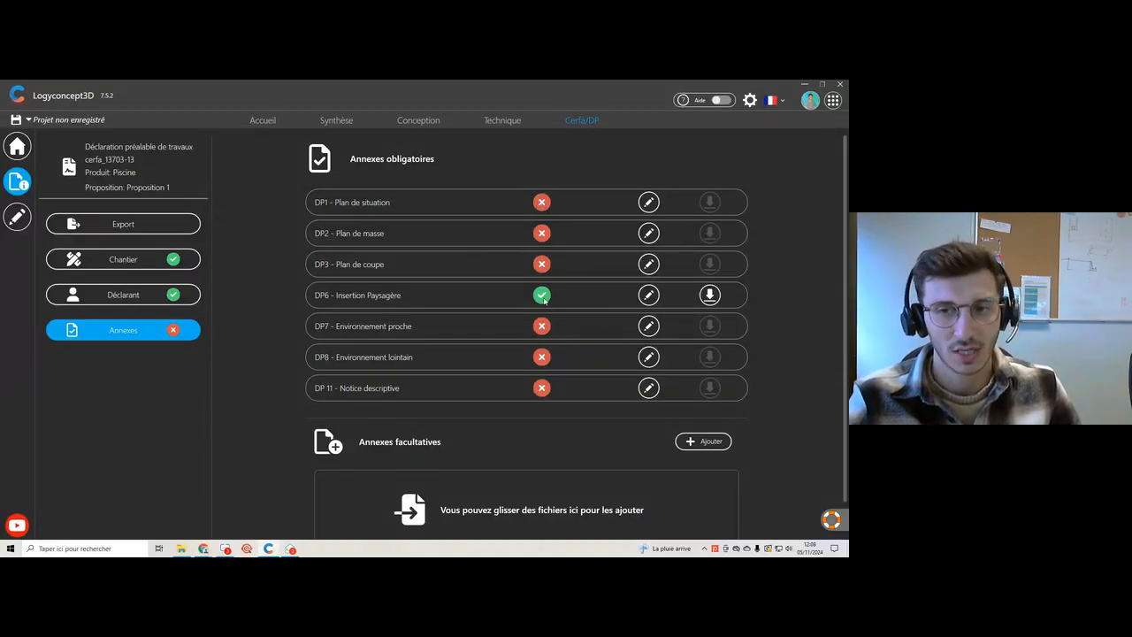
click(649, 202)
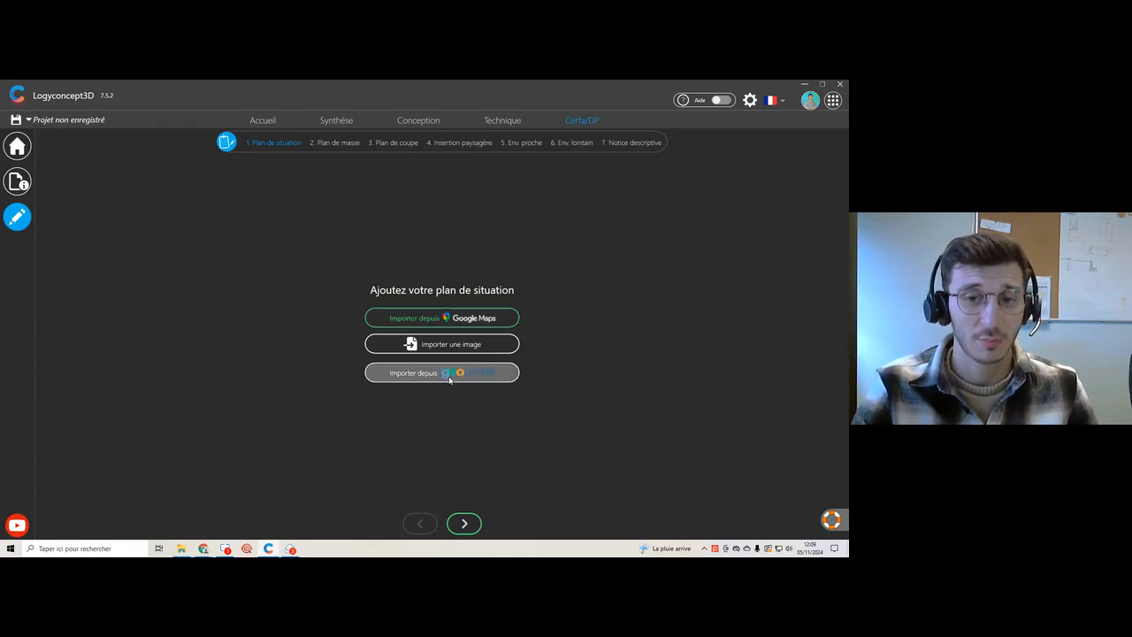
click(434, 324)
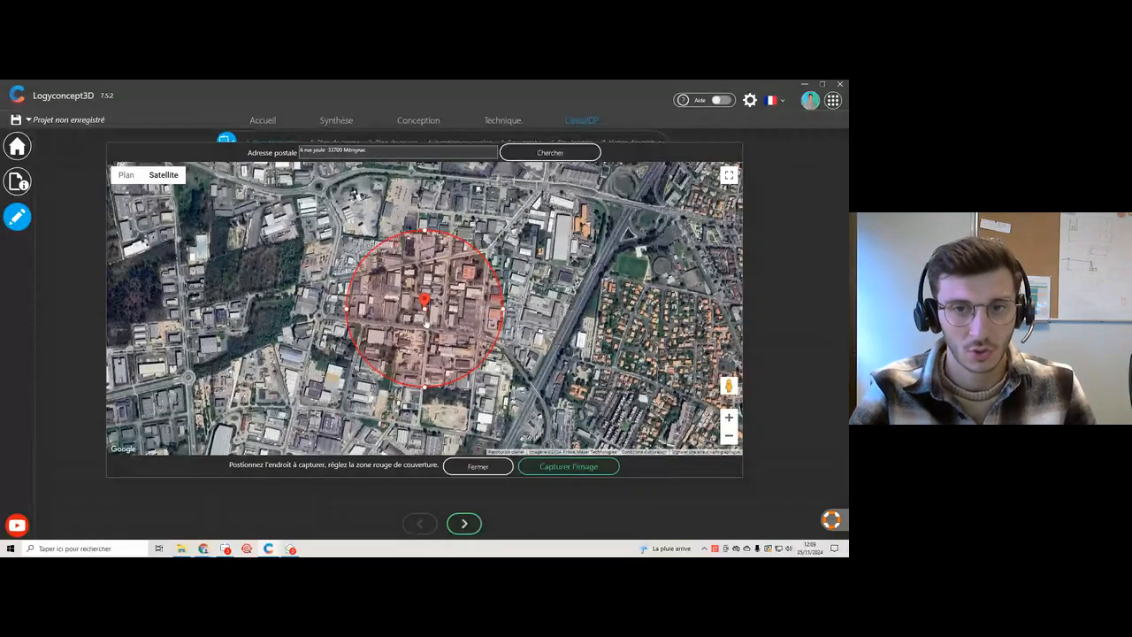
scroll(427, 323, up, 2)
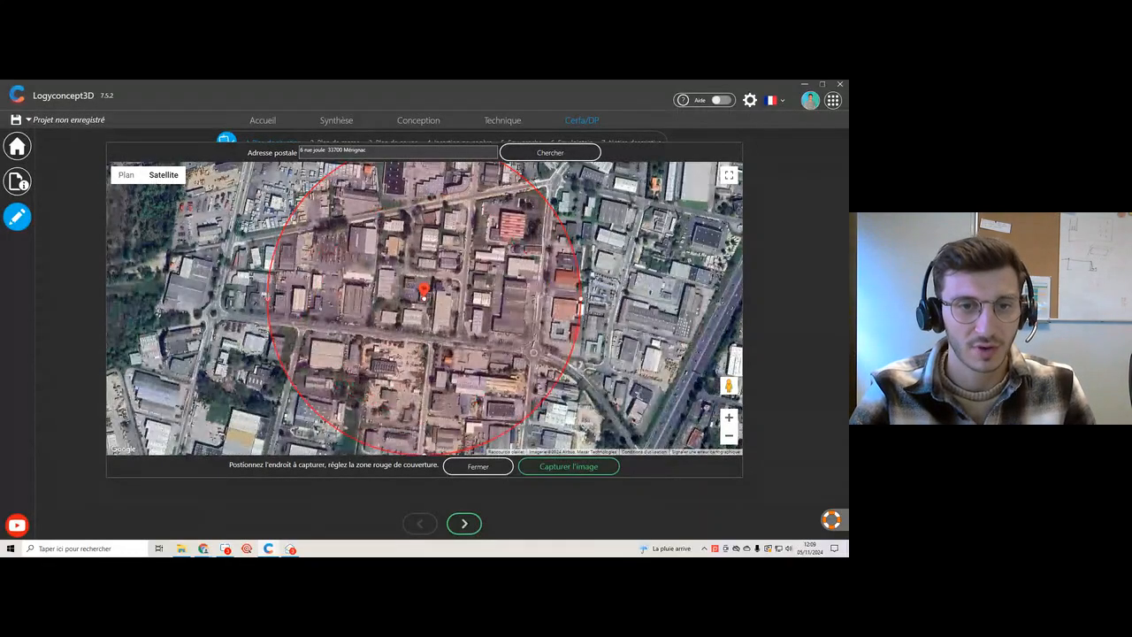
drag(268, 299, 317, 299)
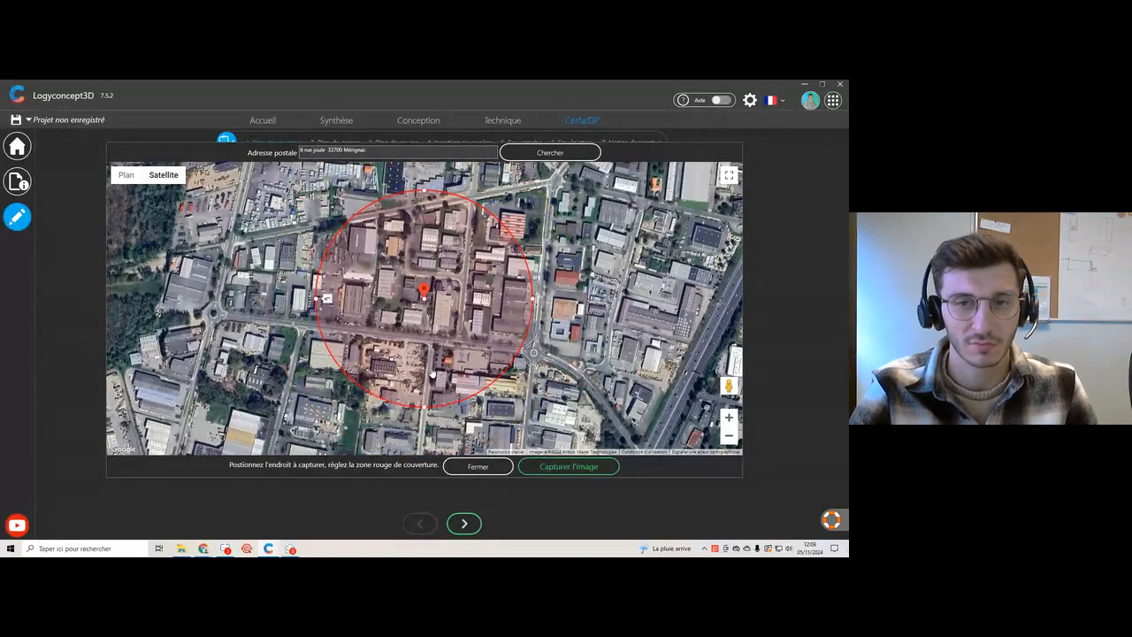
click(558, 466)
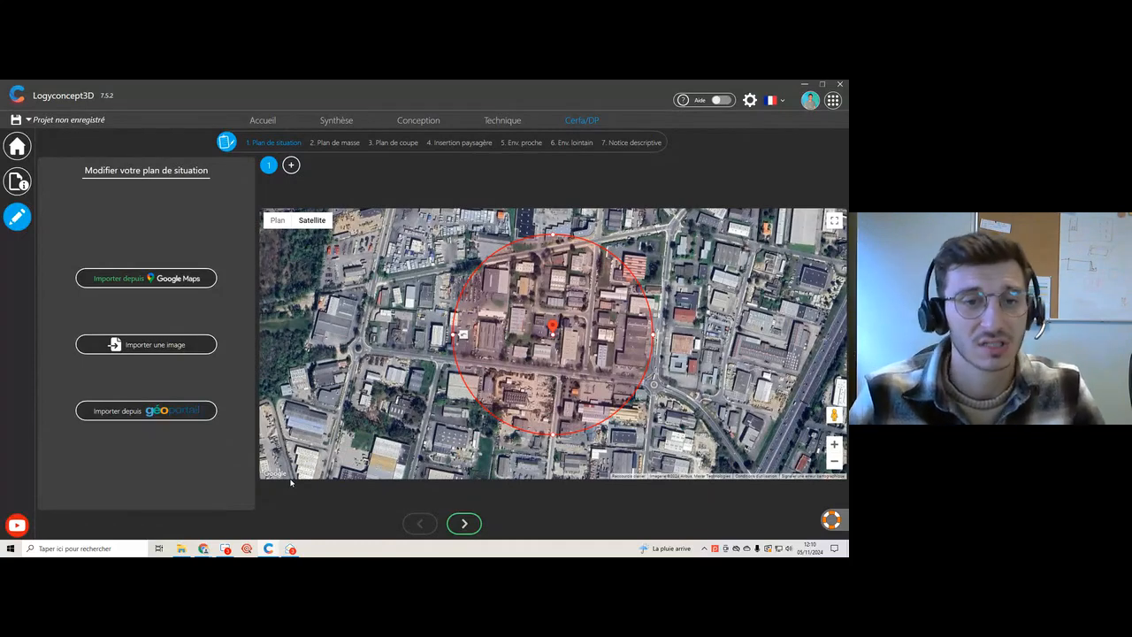
Step: Import the site plan (plan de masse) automatically from the project address instead of the parcel number
click(464, 523)
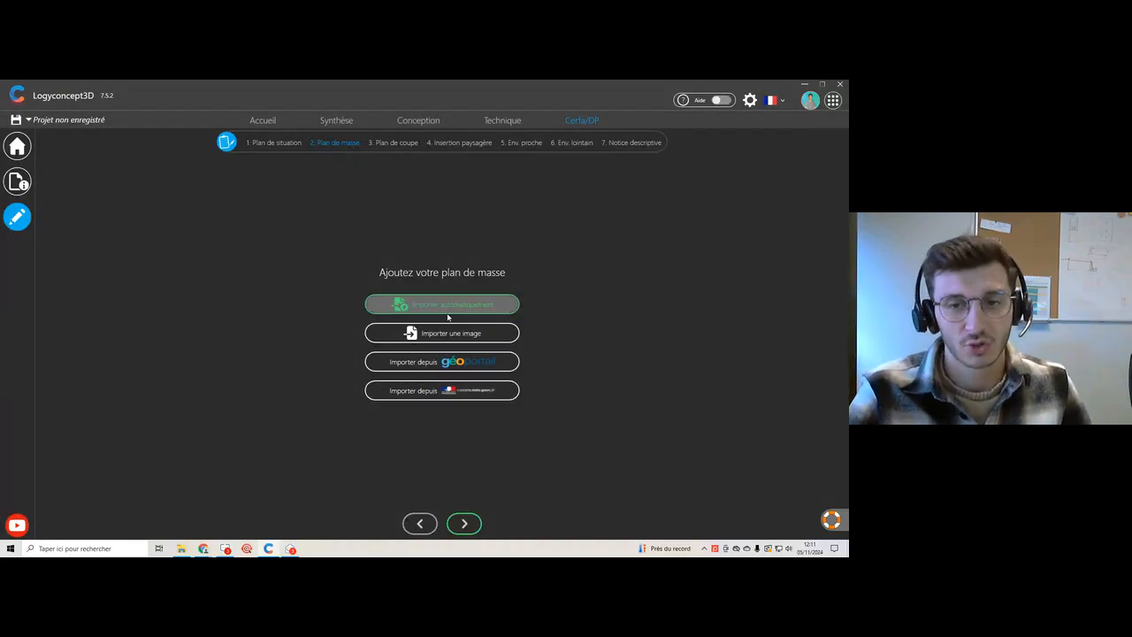
click(448, 308)
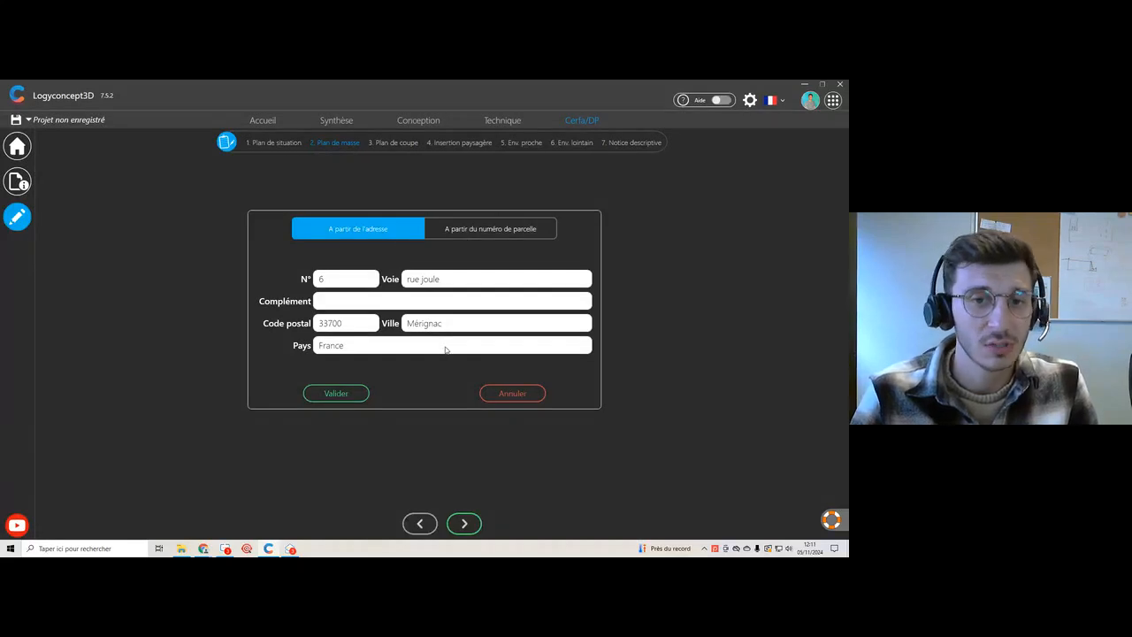
click(486, 236)
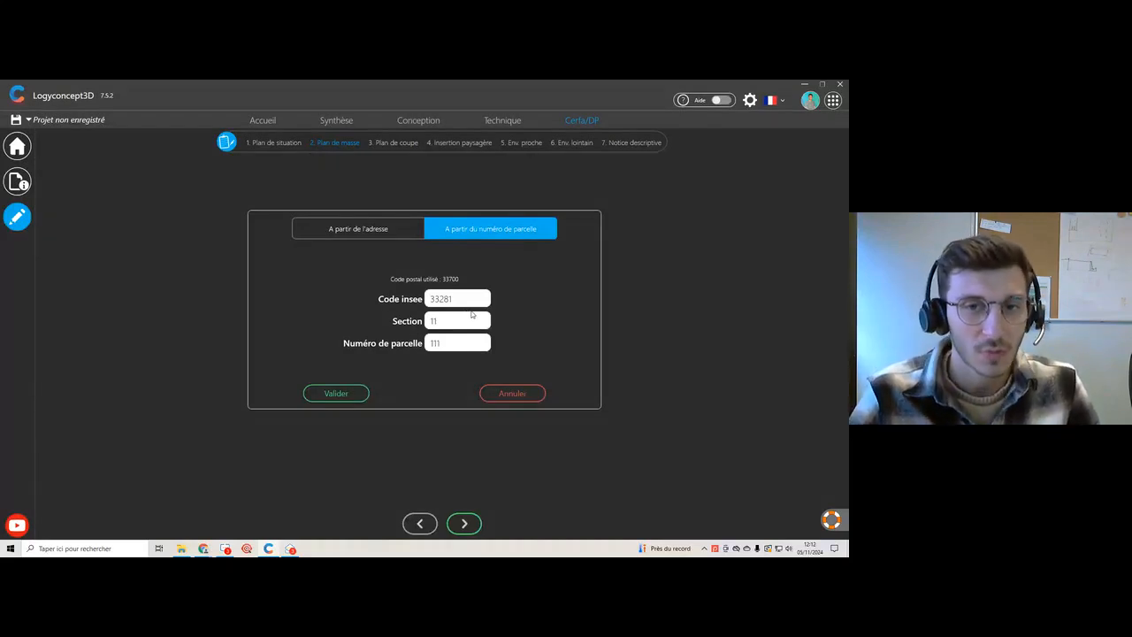
click(375, 229)
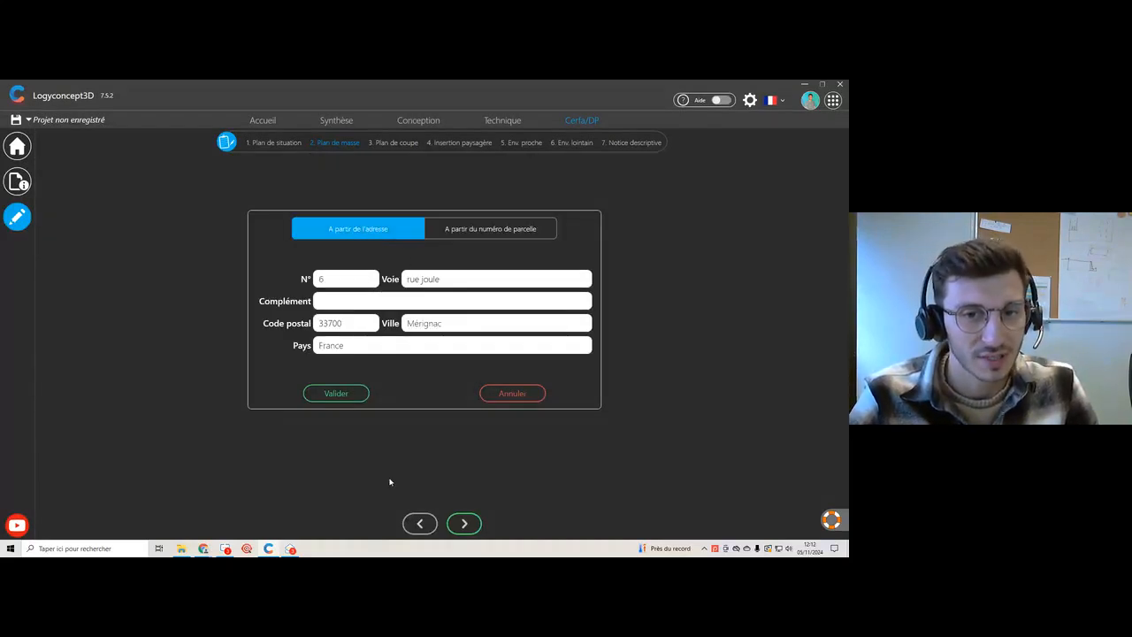
click(342, 398)
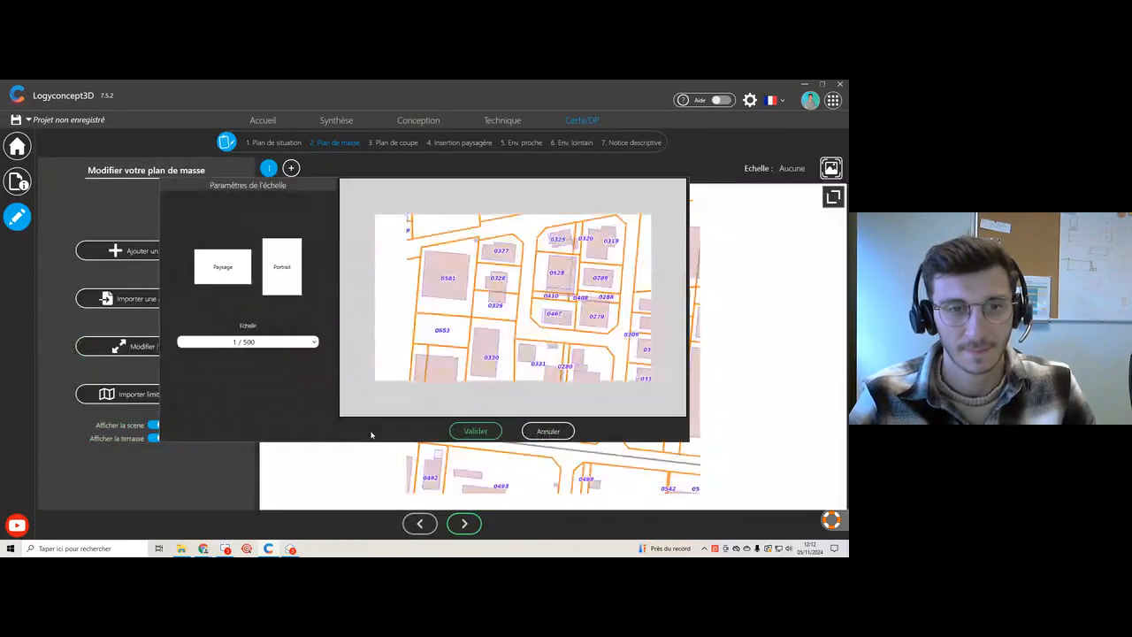
Step: Try the cadastral site plan at scale 1/1000, centring it around parcels 0235 and 0239
drag(466, 299, 480, 332)
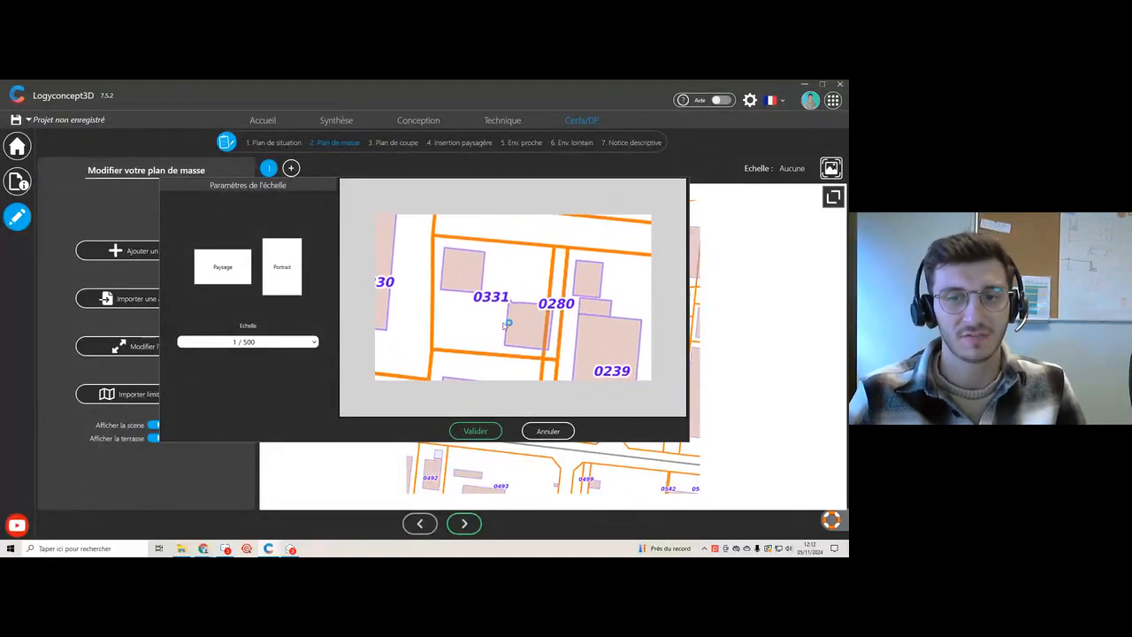
mouse_move(506, 326)
mouse_down()
mouse_move(419, 310)
mouse_move(561, 321)
mouse_move(470, 327)
mouse_move(498, 328)
mouse_up()
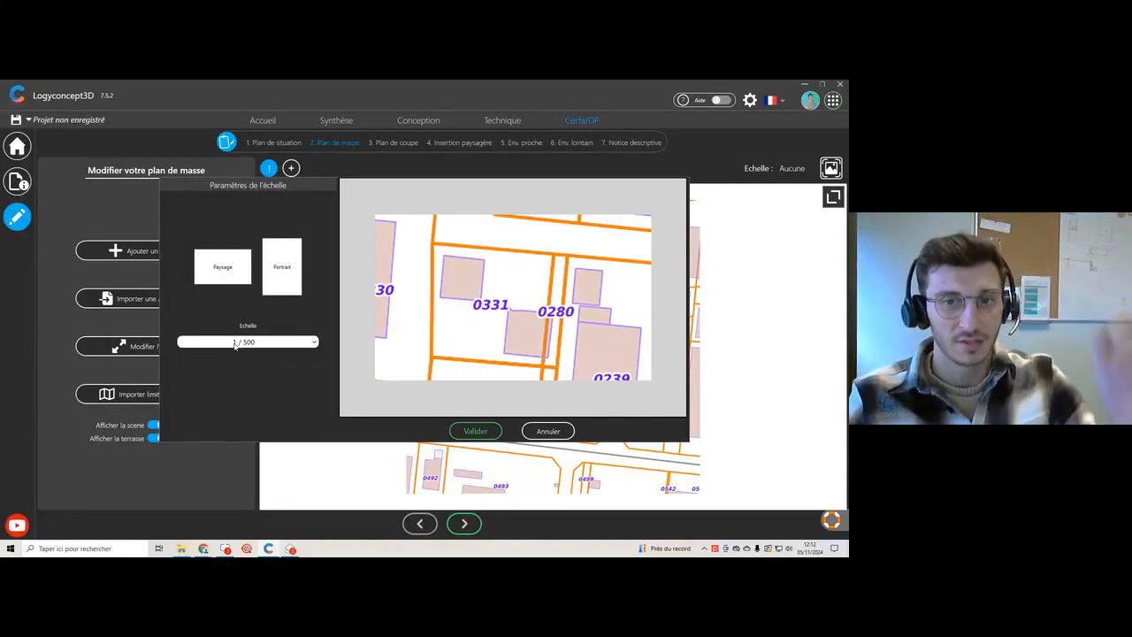
drag(497, 288, 415, 232)
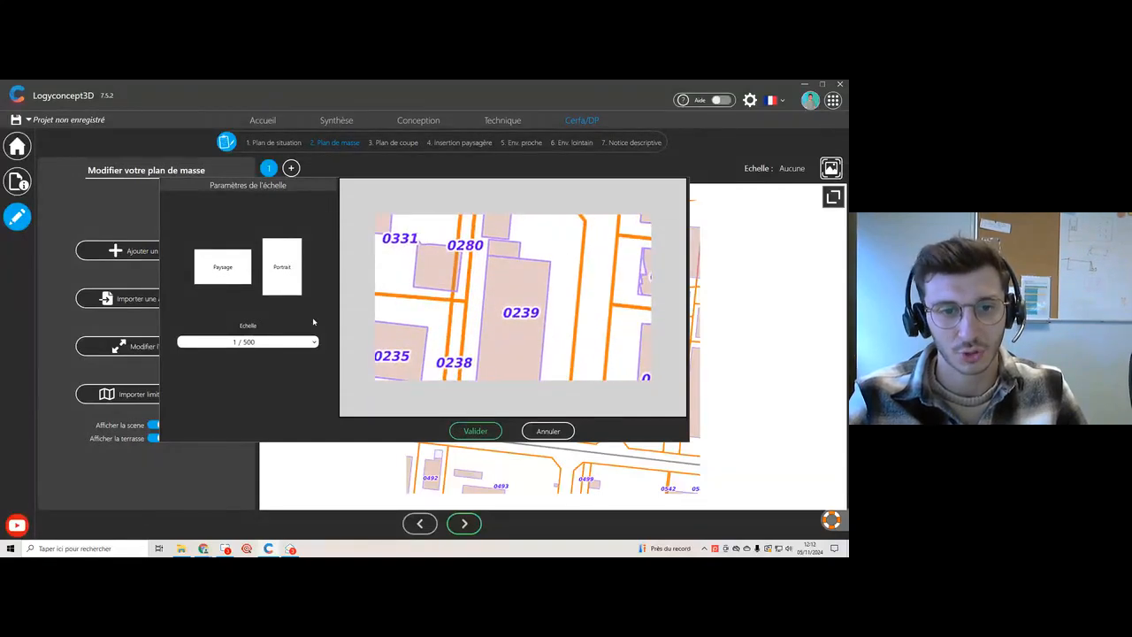
click(264, 342)
click(208, 422)
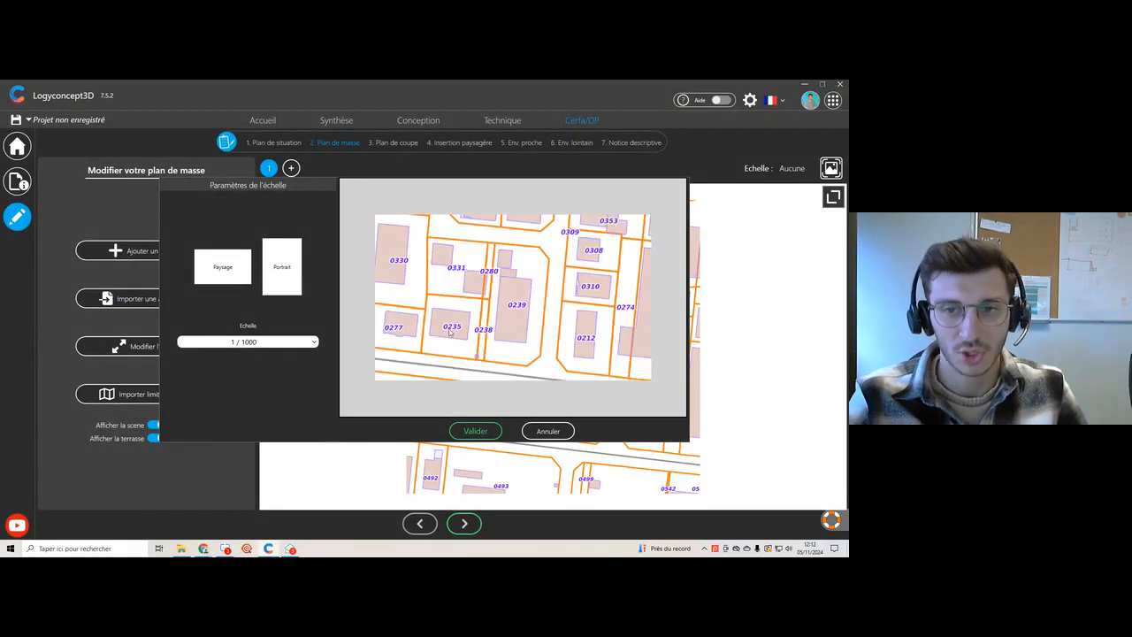
drag(449, 332, 437, 329)
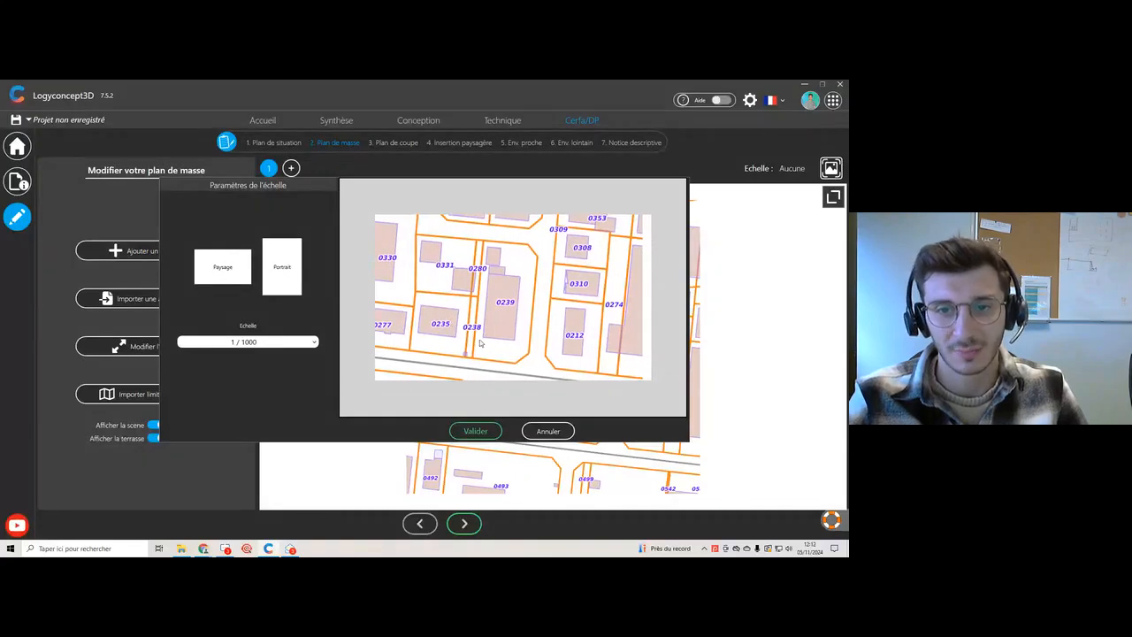
Step: Set the site plan scale to 1/500, frame parcels 0331 and 0280, and validate the framing
click(260, 342)
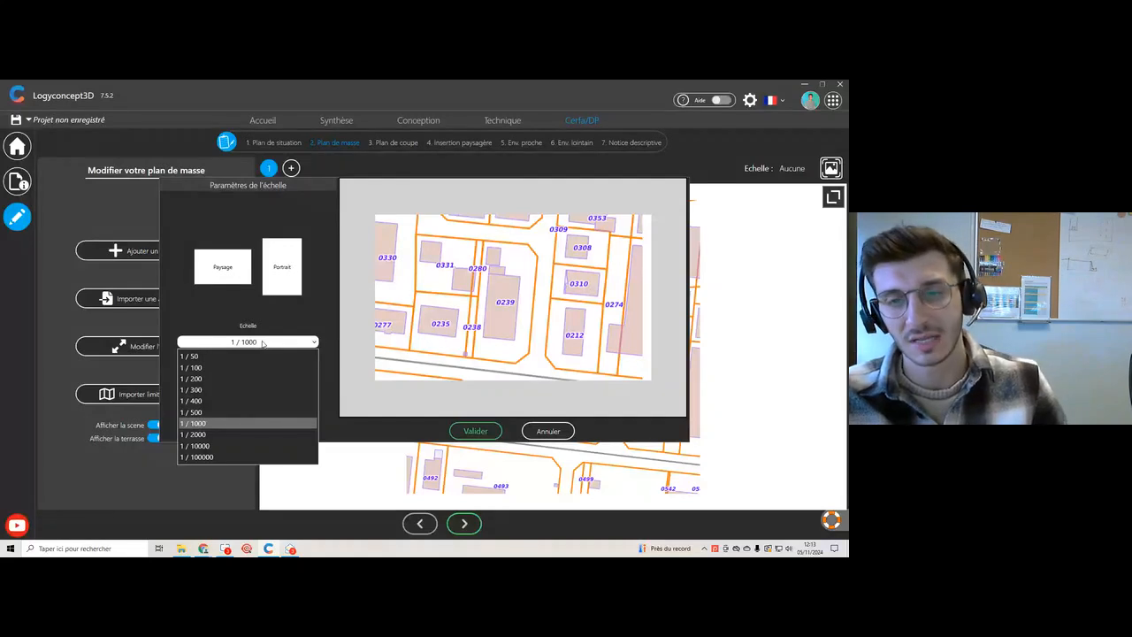
click(199, 412)
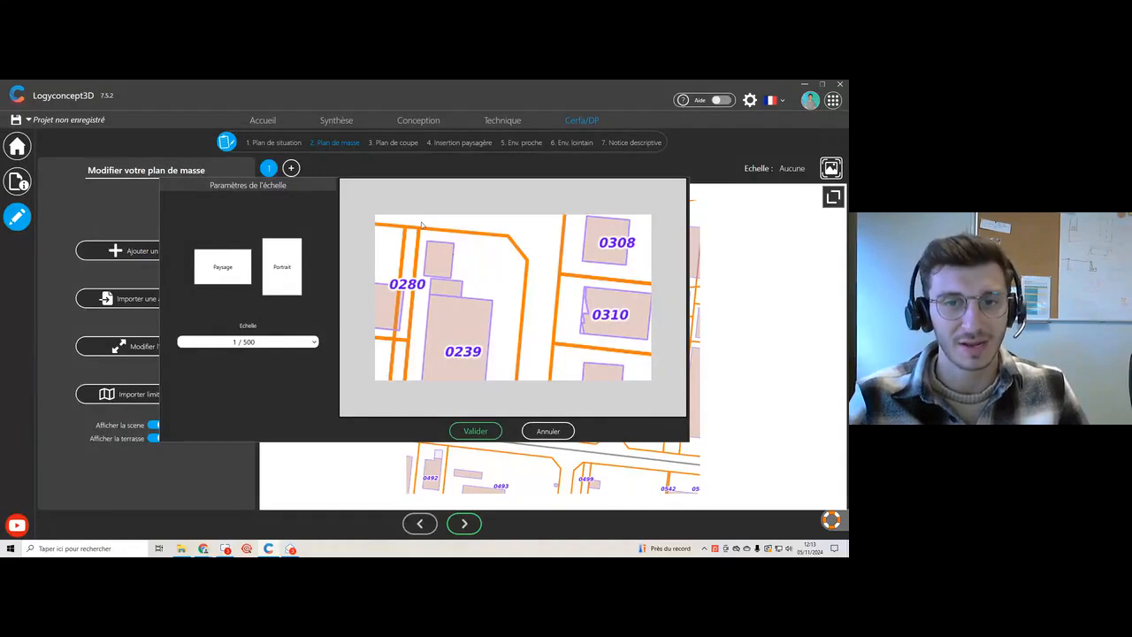
drag(504, 370, 510, 271)
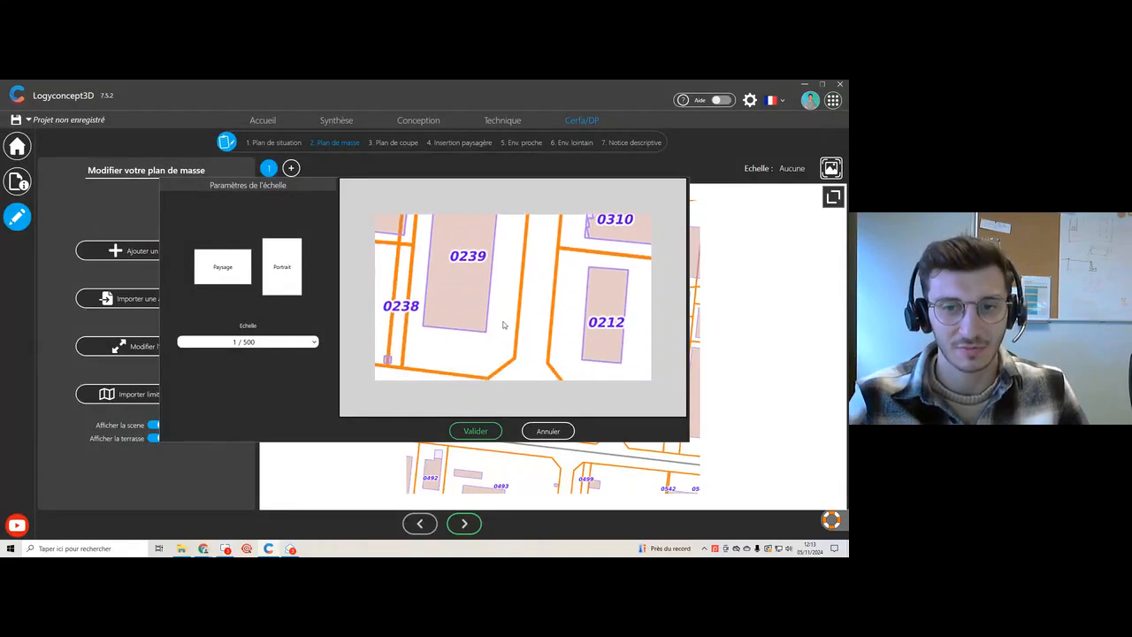
mouse_move(504, 326)
mouse_down()
mouse_move(524, 325)
mouse_move(507, 339)
mouse_up()
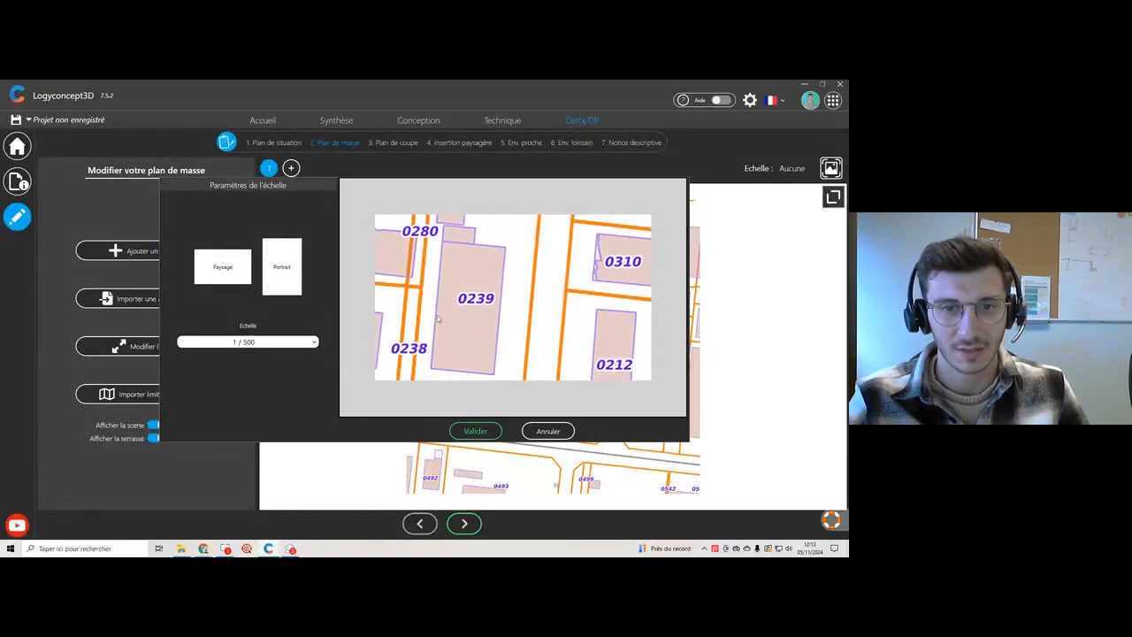
drag(424, 311, 532, 384)
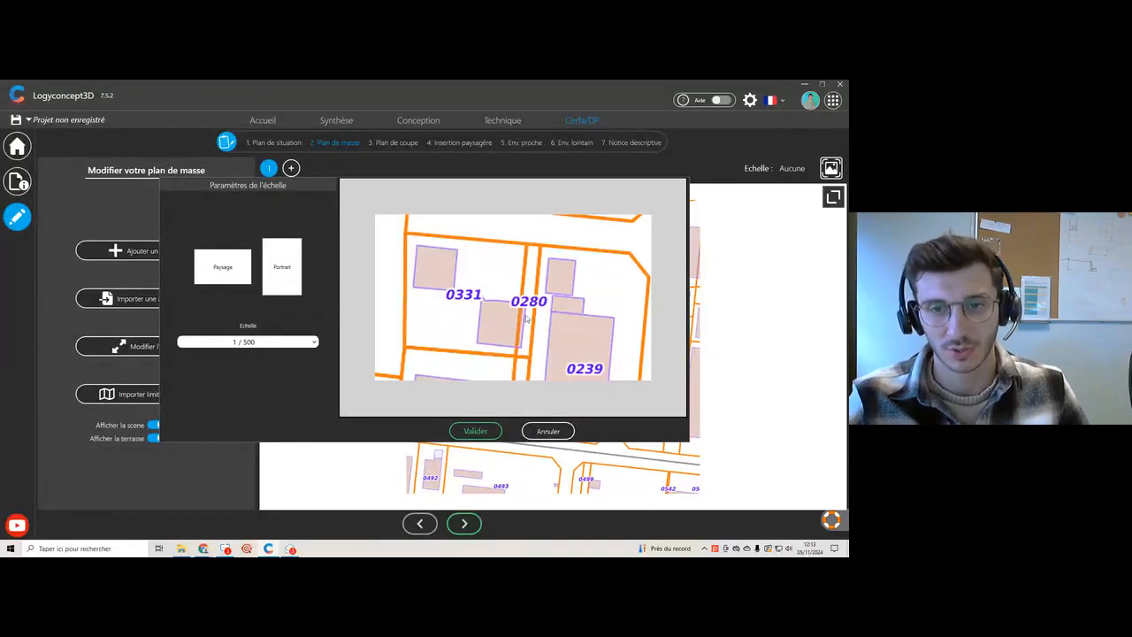
drag(461, 297, 463, 301)
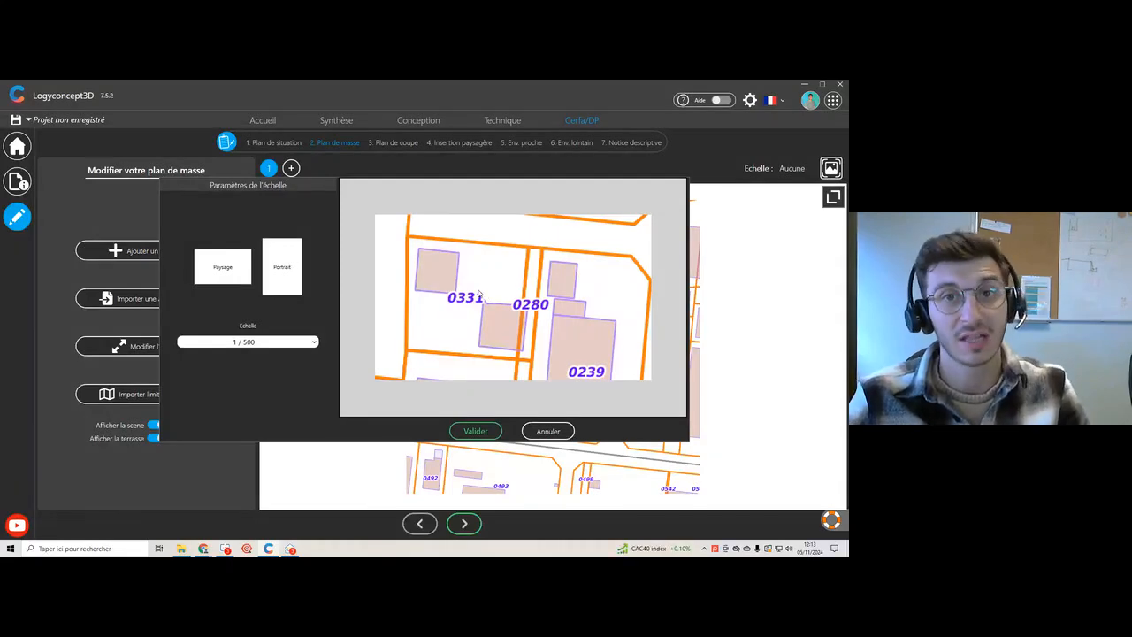
drag(478, 307, 481, 307)
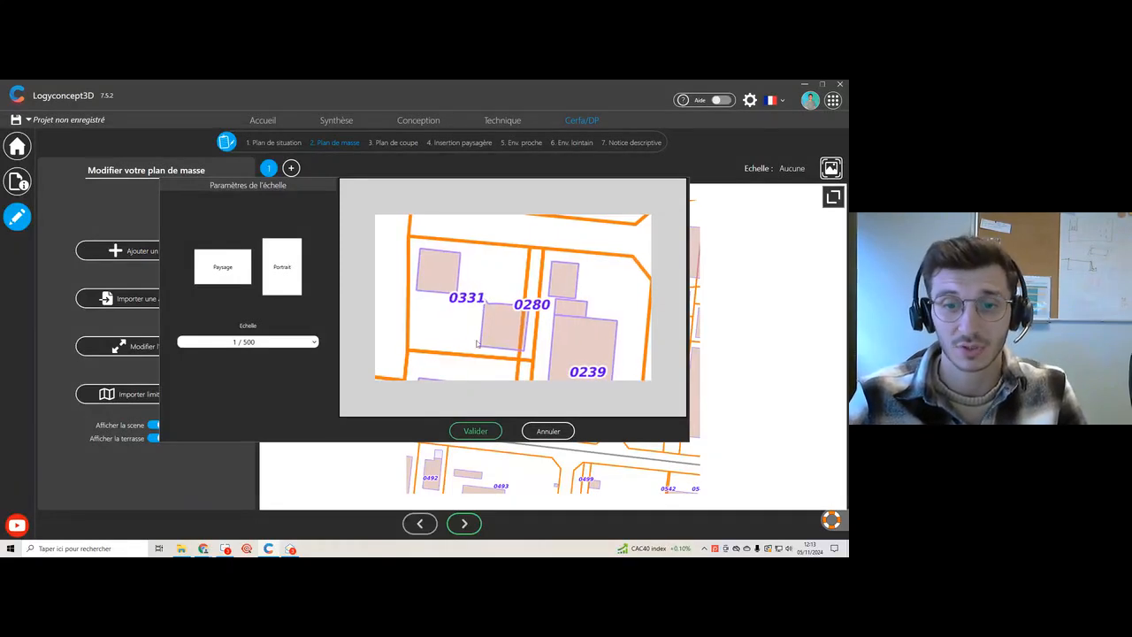
click(479, 429)
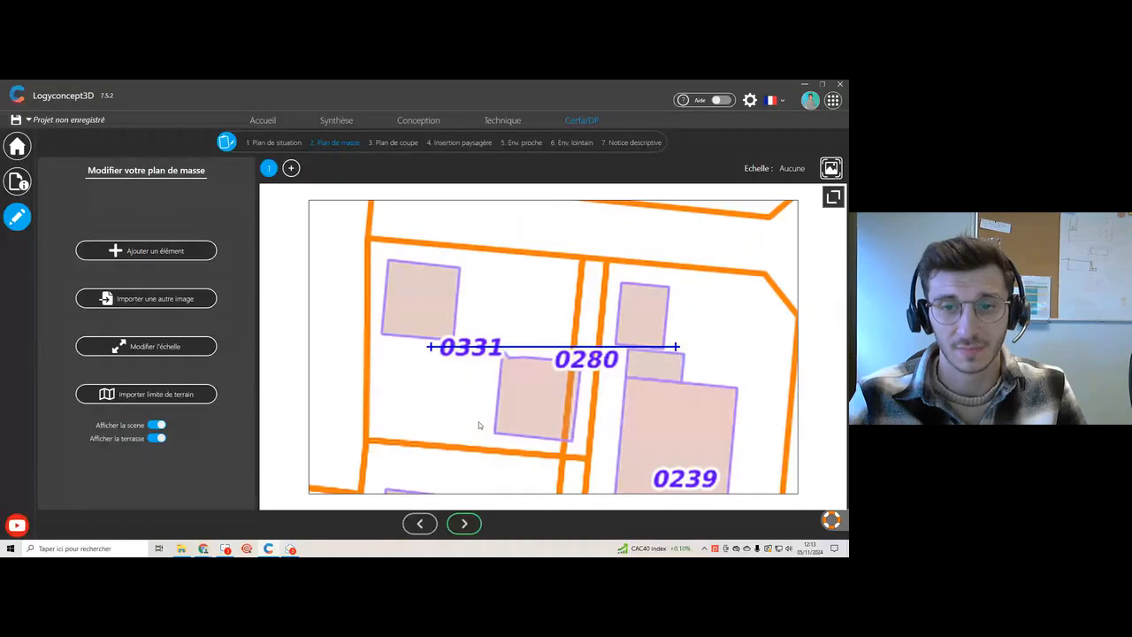
Step: Move the pool and its terrace into the free area of parcel 0331, below the parcel's upper building
click(553, 348)
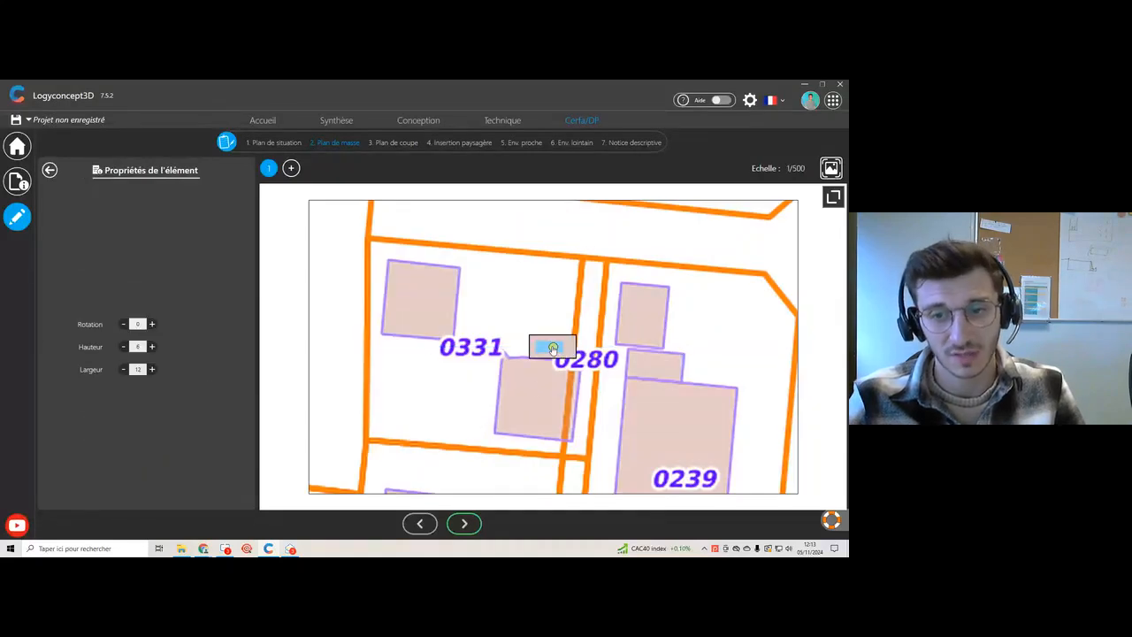
drag(553, 348, 425, 392)
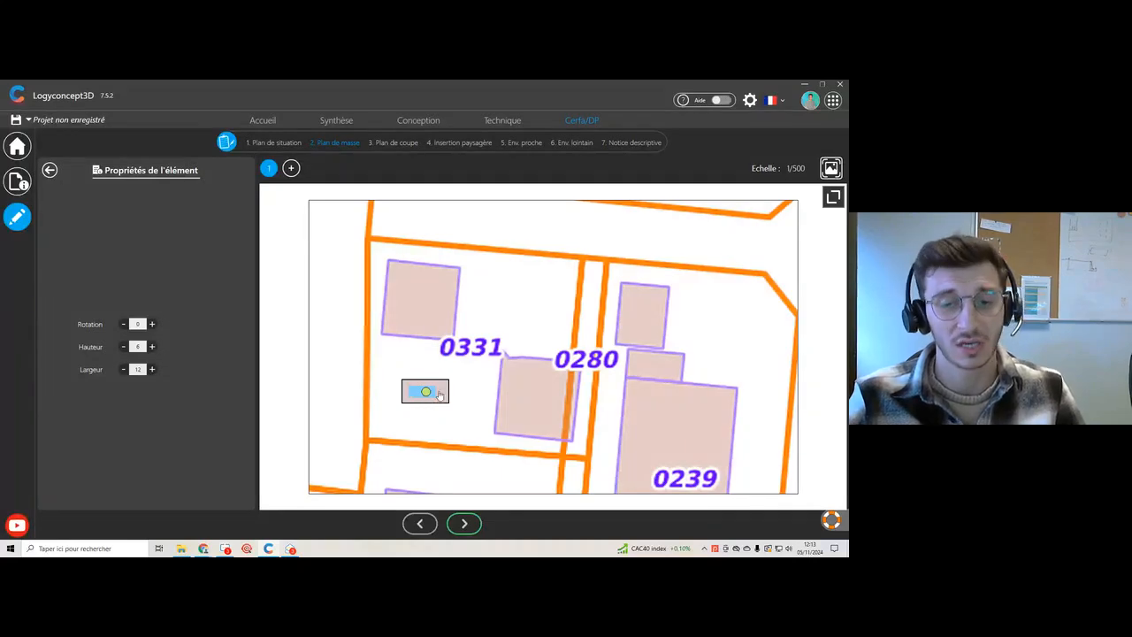
scroll(425, 392, up, 5)
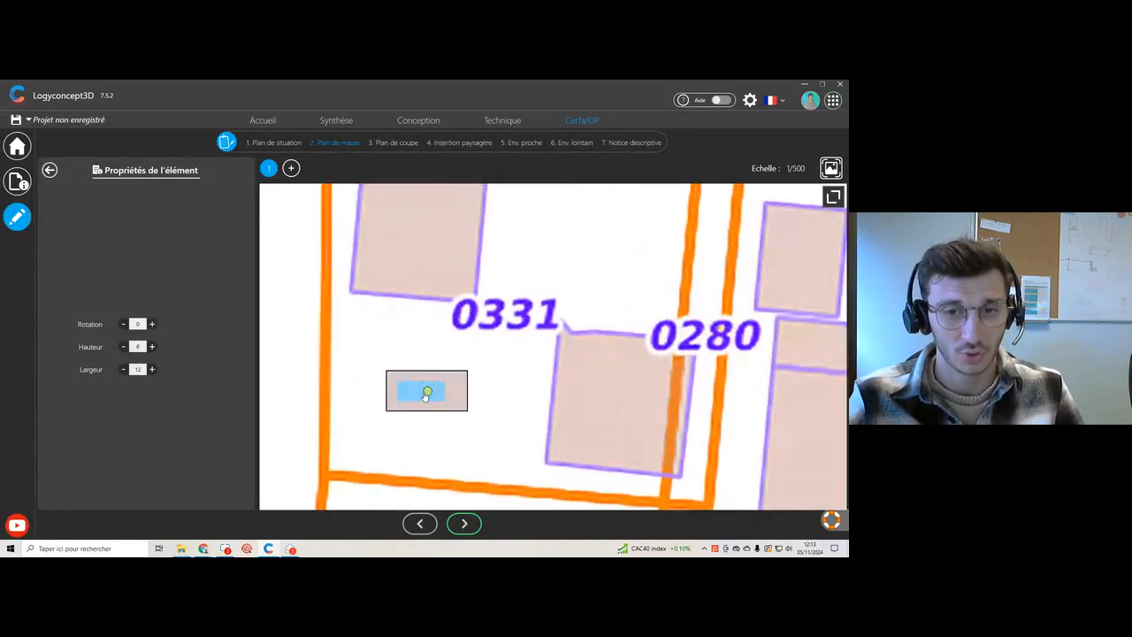
Step: Dimension the pool's length on the site plan and shift the dimension line up near the pool's upper edge
click(49, 170)
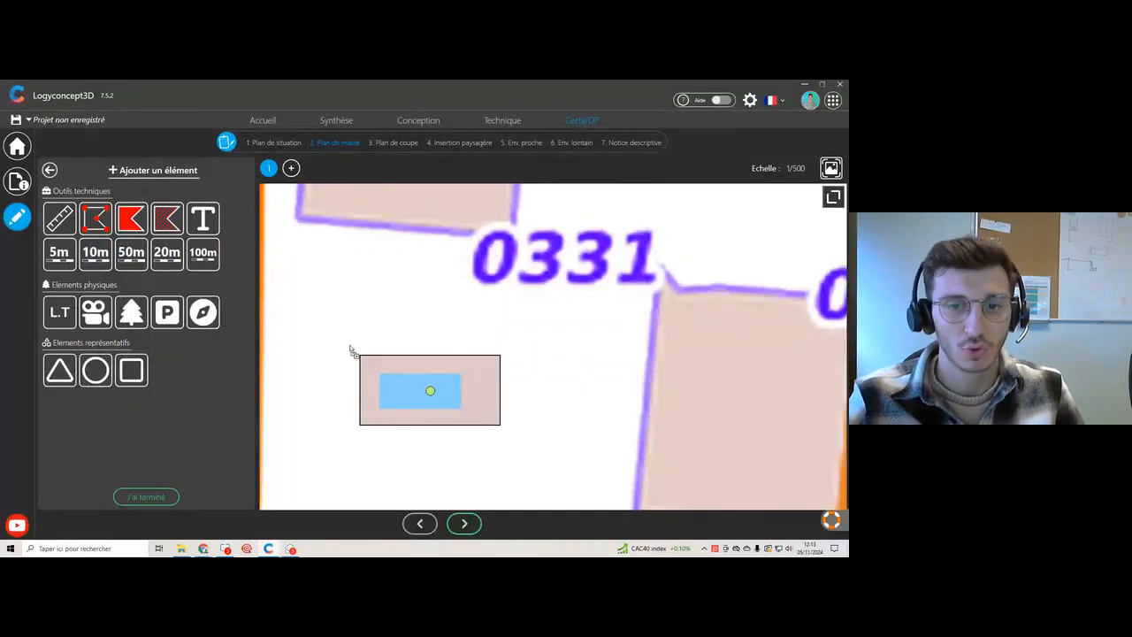
scroll(379, 371, up, 2)
drag(380, 375, 522, 436)
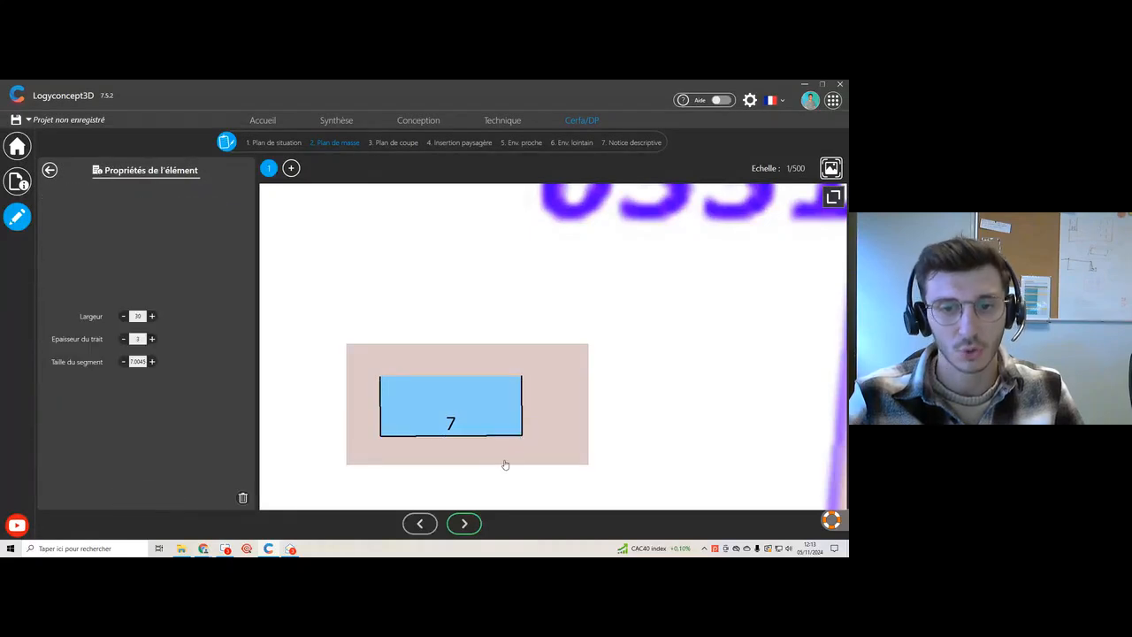
click(463, 439)
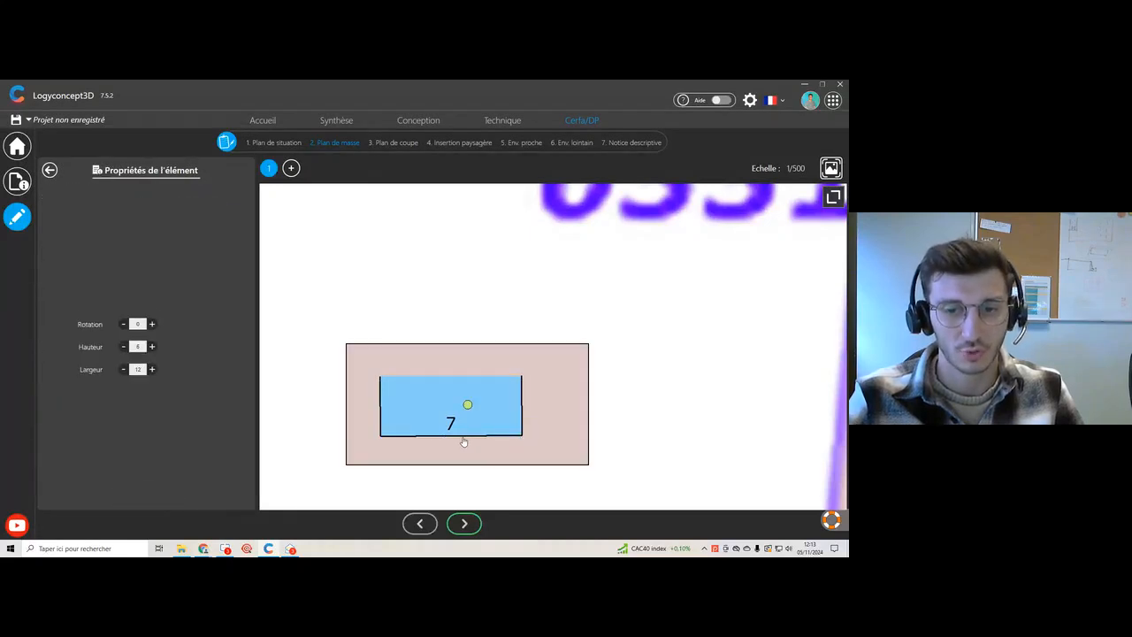
click(462, 438)
drag(455, 435, 449, 381)
click(445, 280)
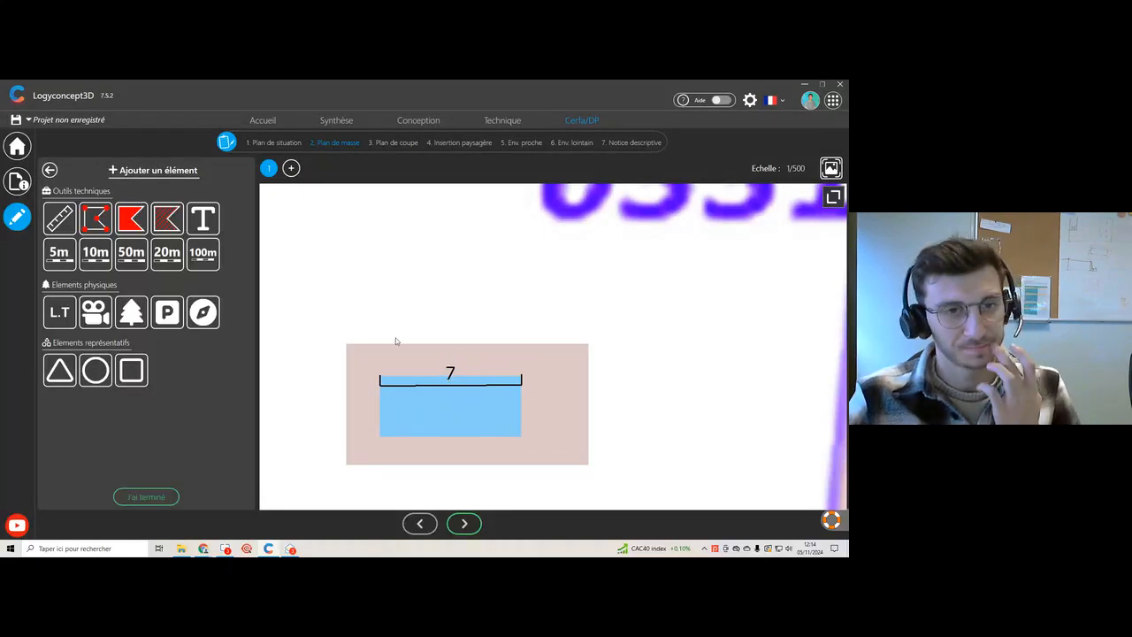
Step: Delete the pool's length dimension and leave the element-adding mode
click(423, 388)
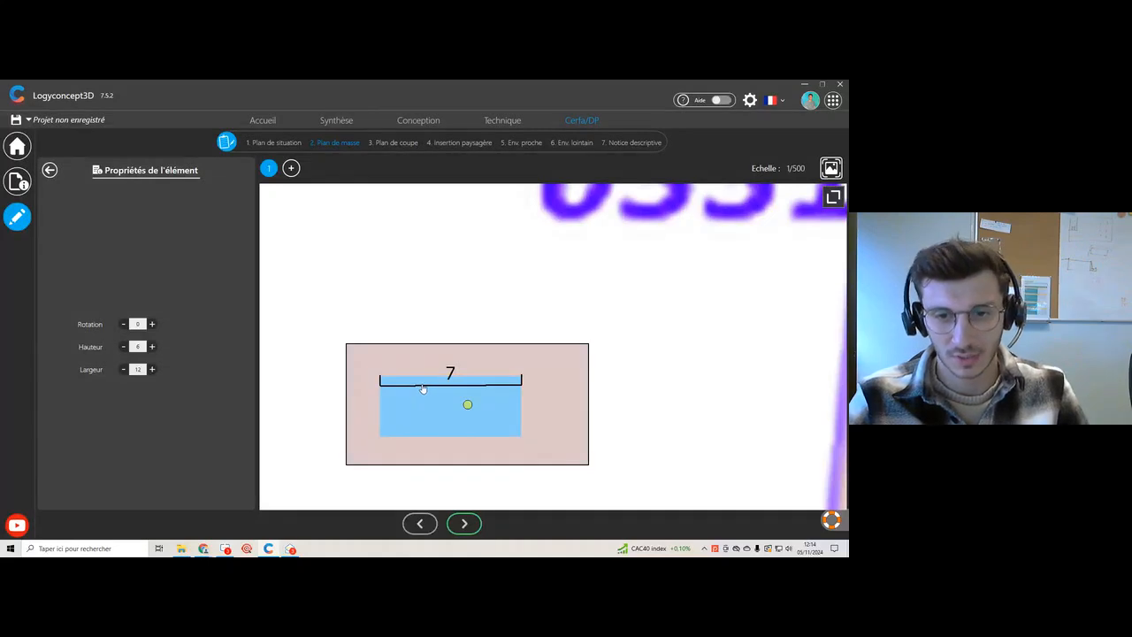
key(Delete)
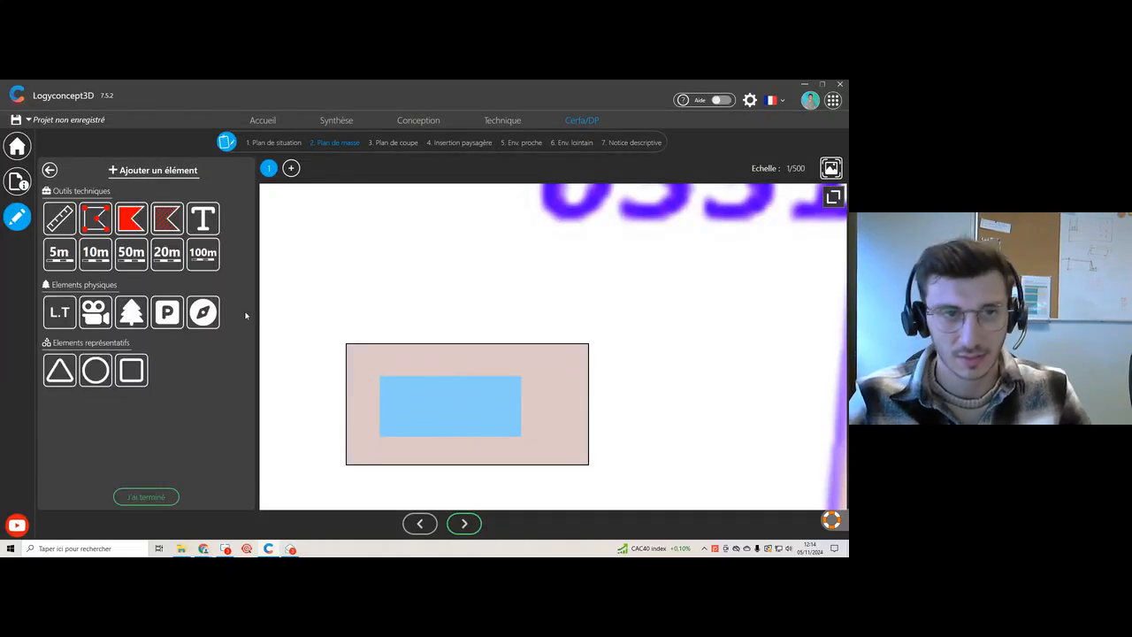
click(56, 171)
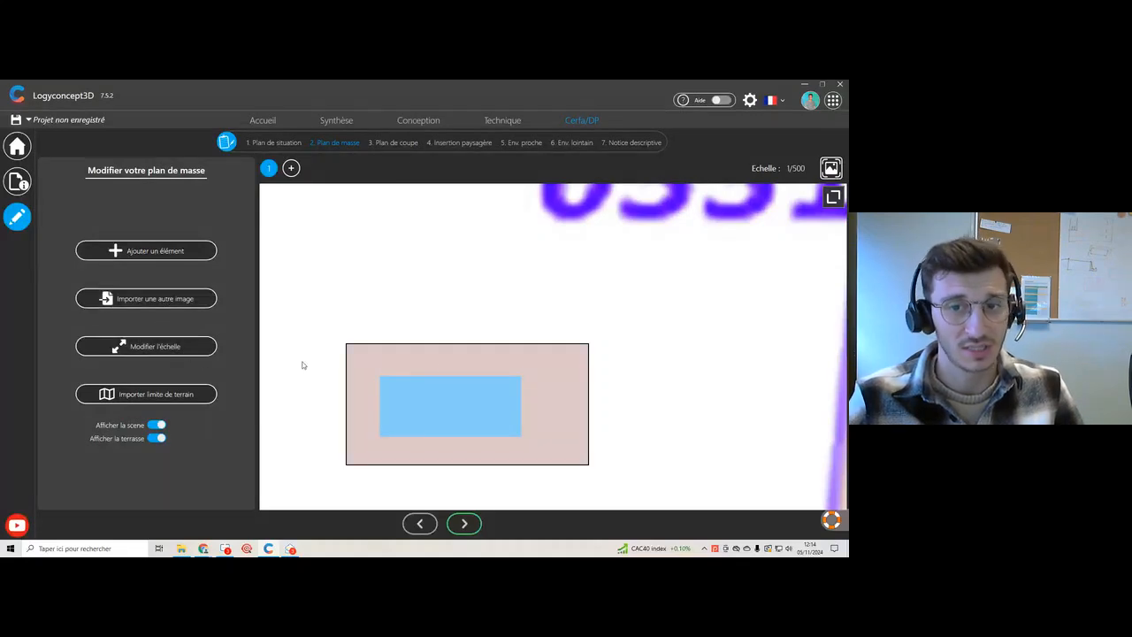
Step: Import the land boundaries of parcels 331 and 280 onto the site plan
scroll(491, 371, down, 5)
drag(336, 334, 300, 353)
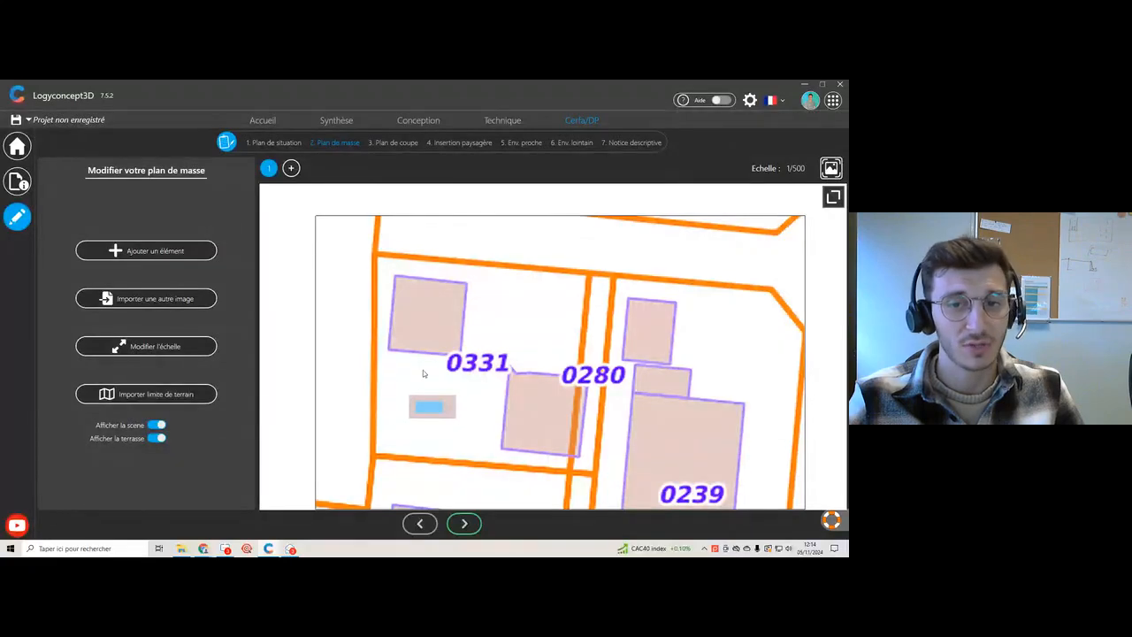
drag(422, 372, 408, 368)
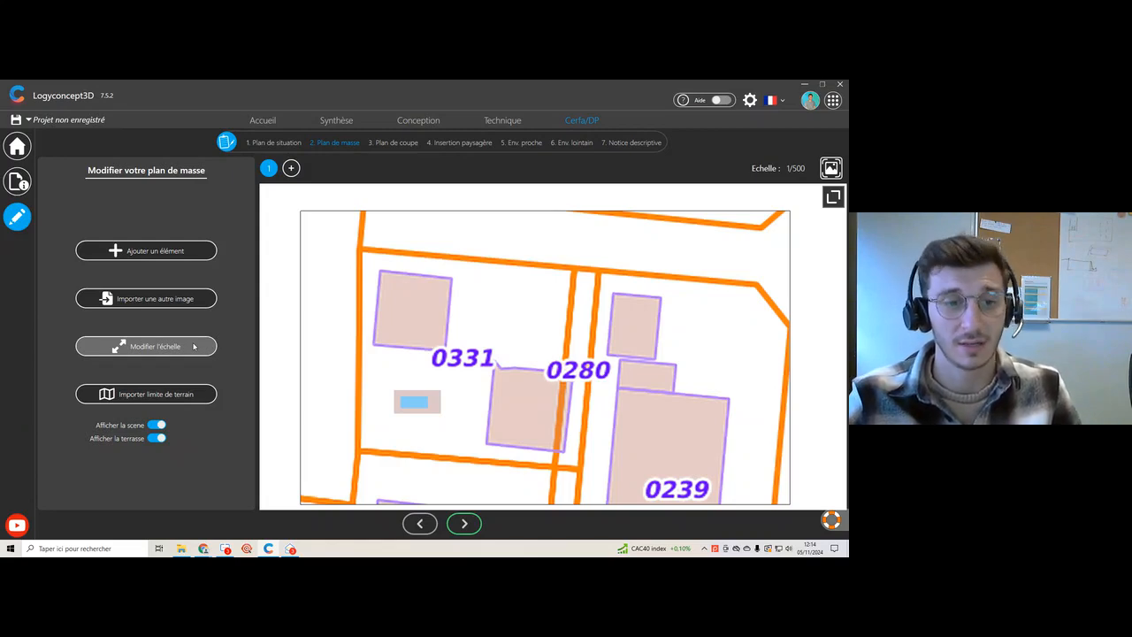
click(157, 395)
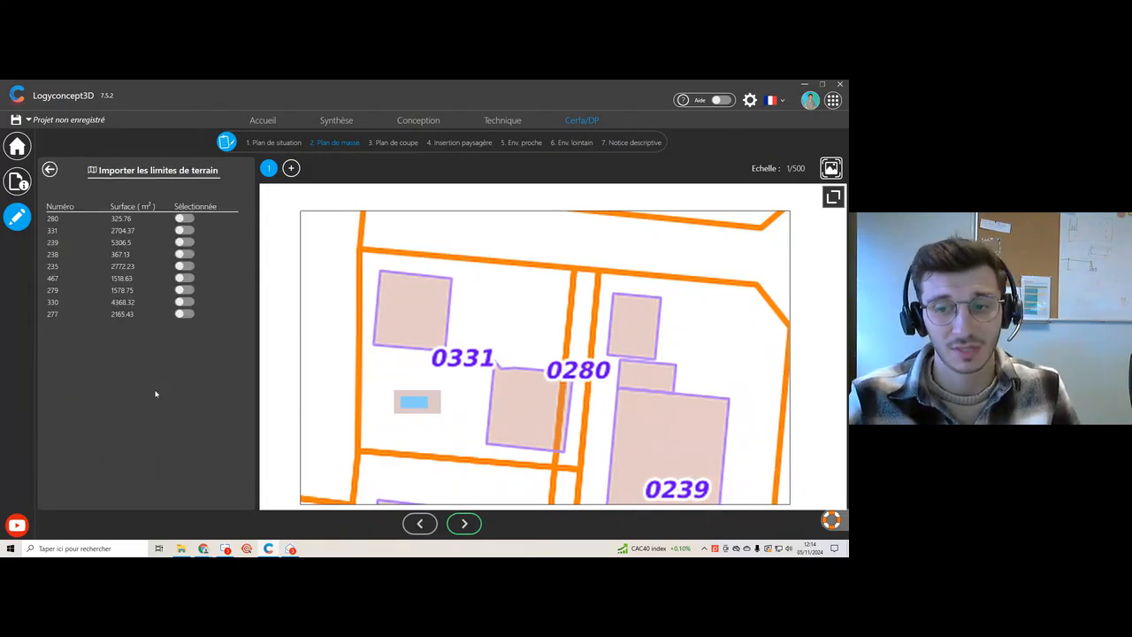
click(181, 231)
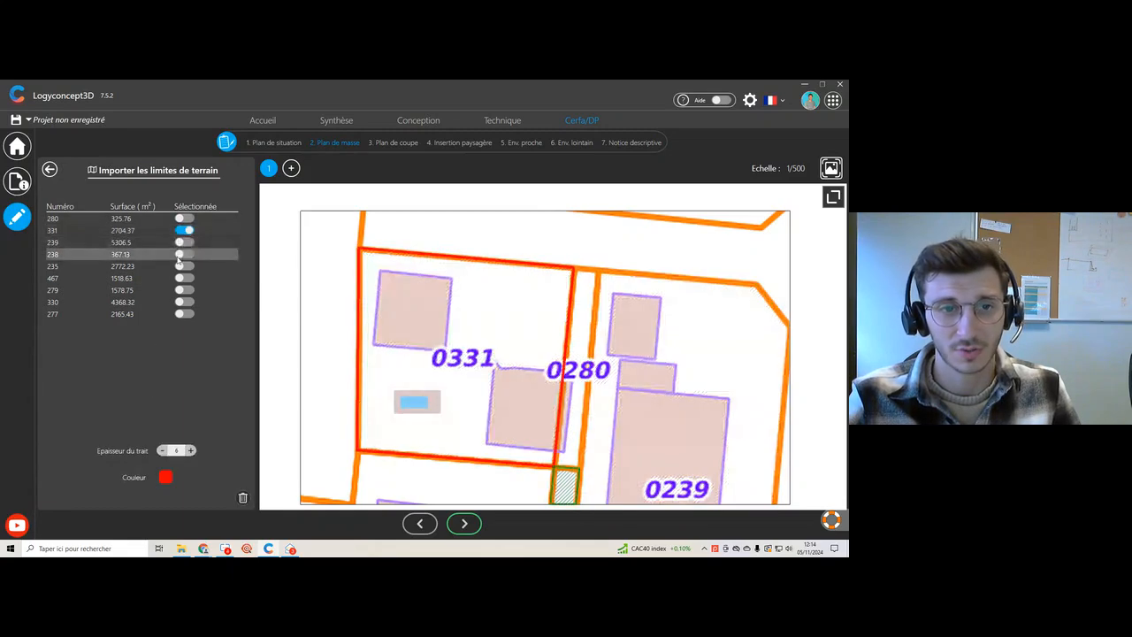
click(184, 218)
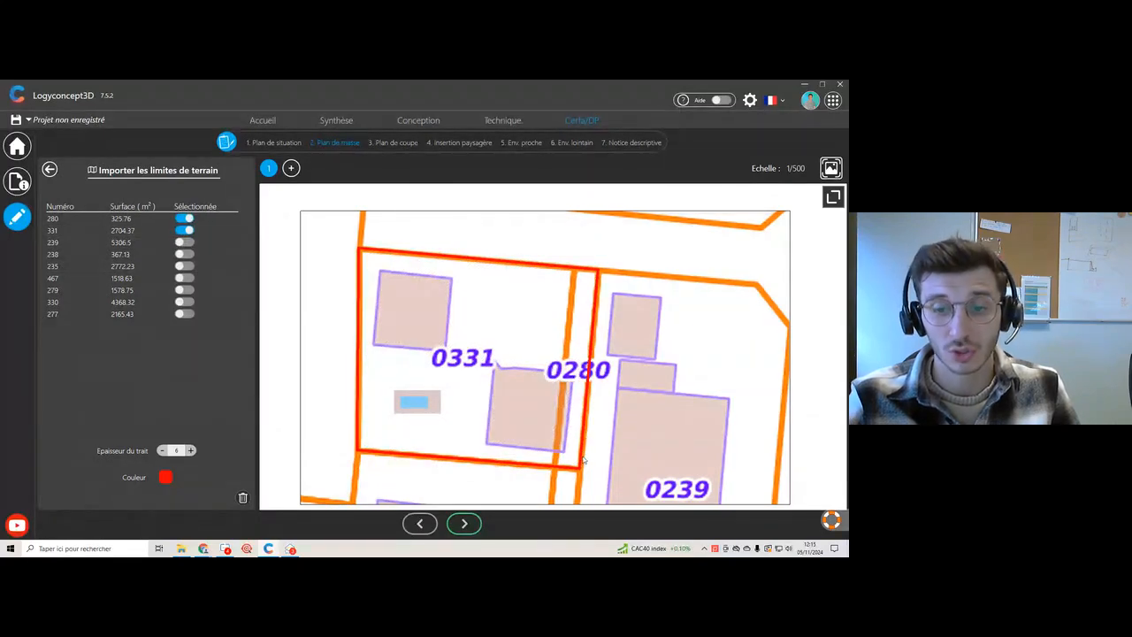
Step: Set the land boundary's line thickness to 12 and its colour to the preset green
click(191, 451)
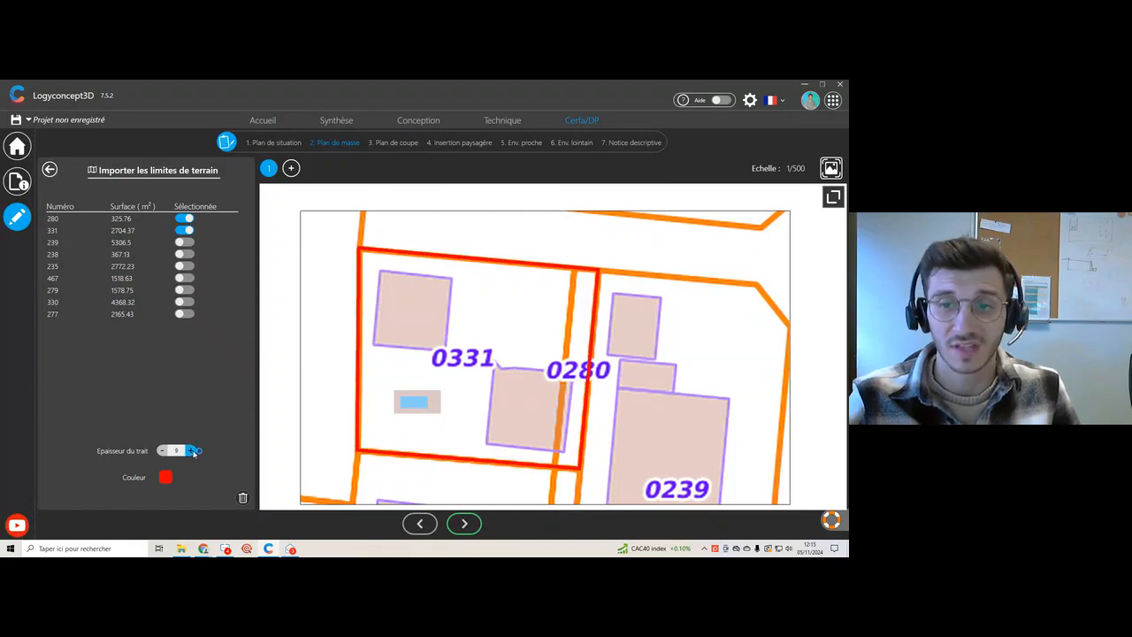
click(191, 451)
click(166, 477)
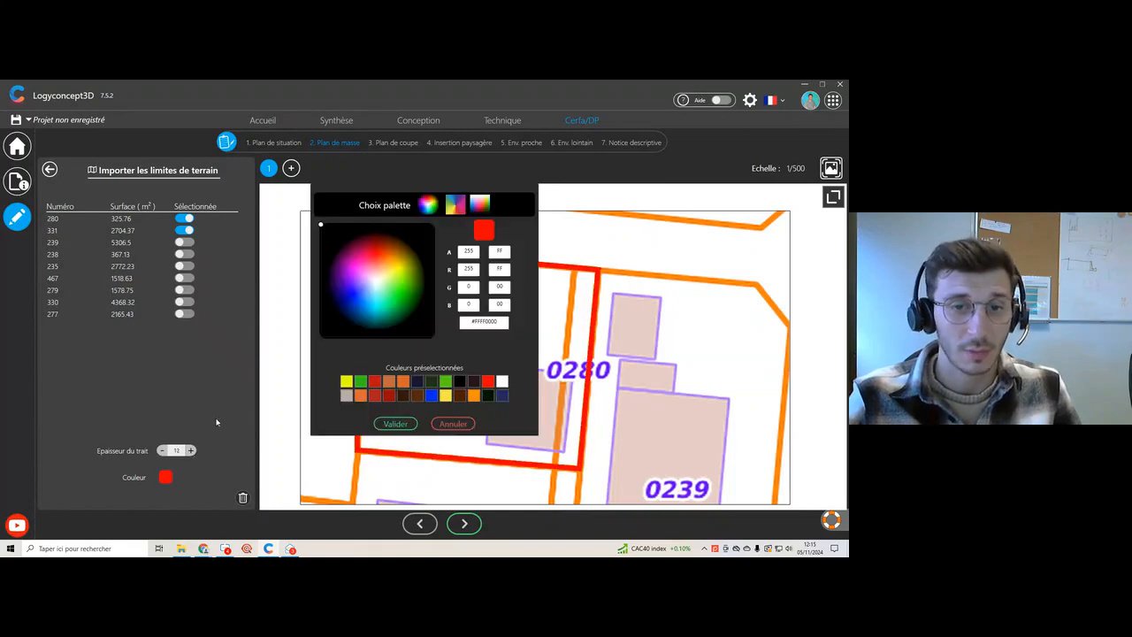
click(446, 381)
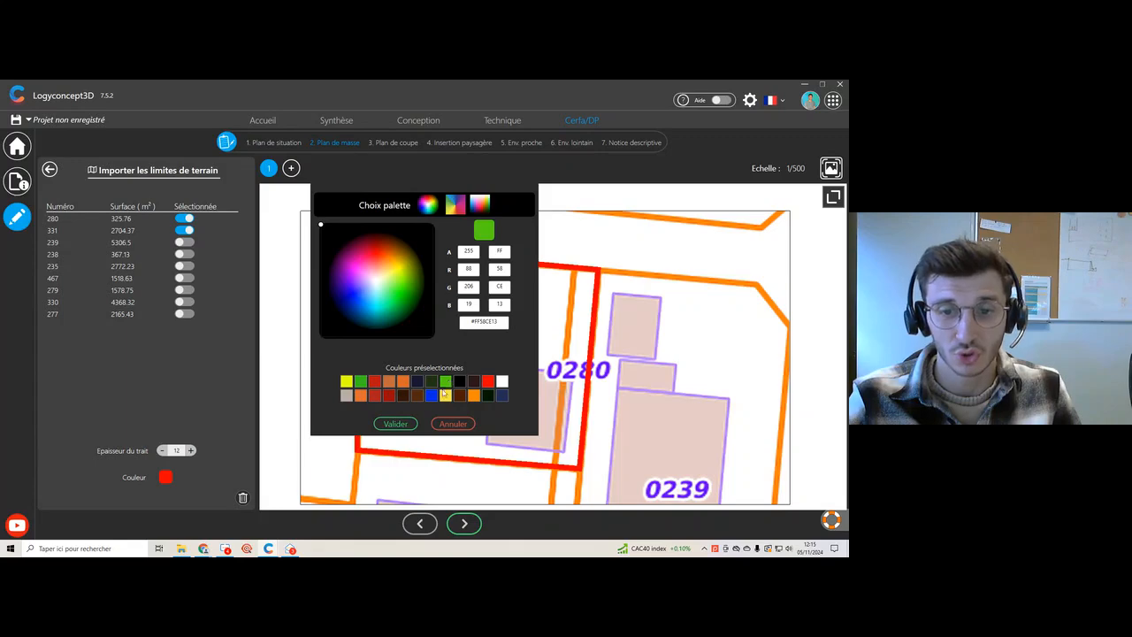
click(396, 424)
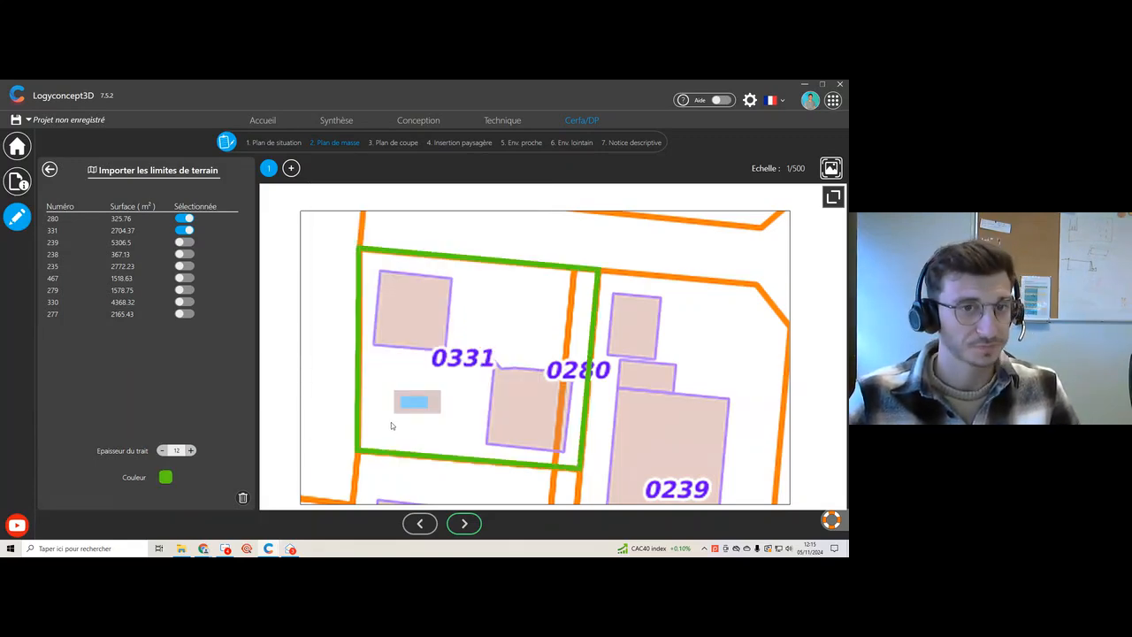
click(50, 169)
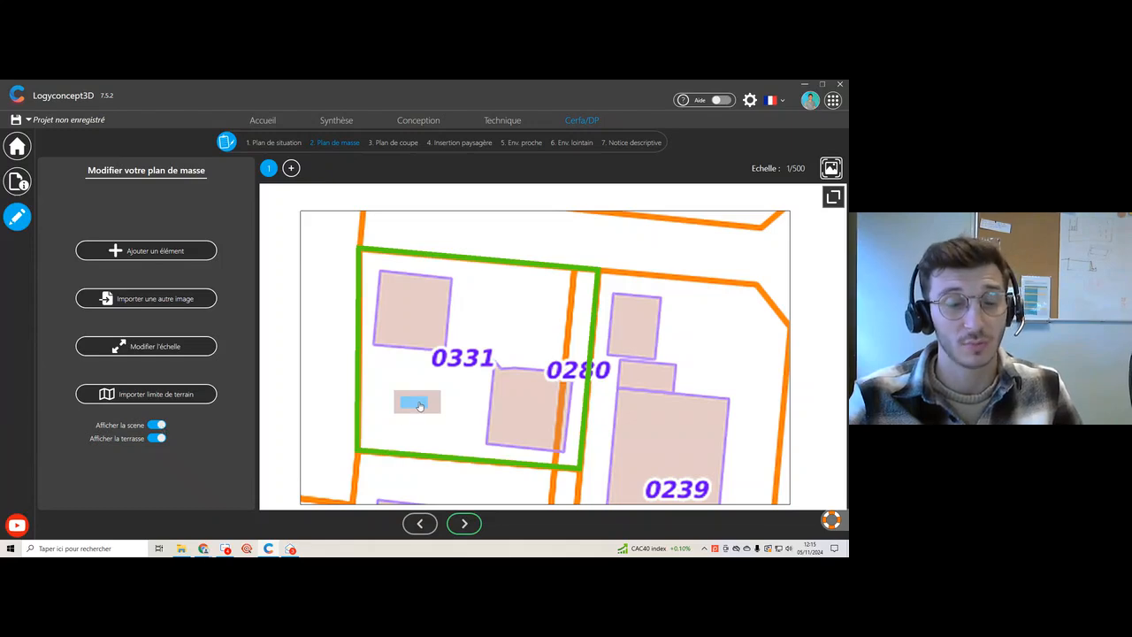
Step: Hide the pool scene on the first site plan so it shows only the existing land
click(157, 426)
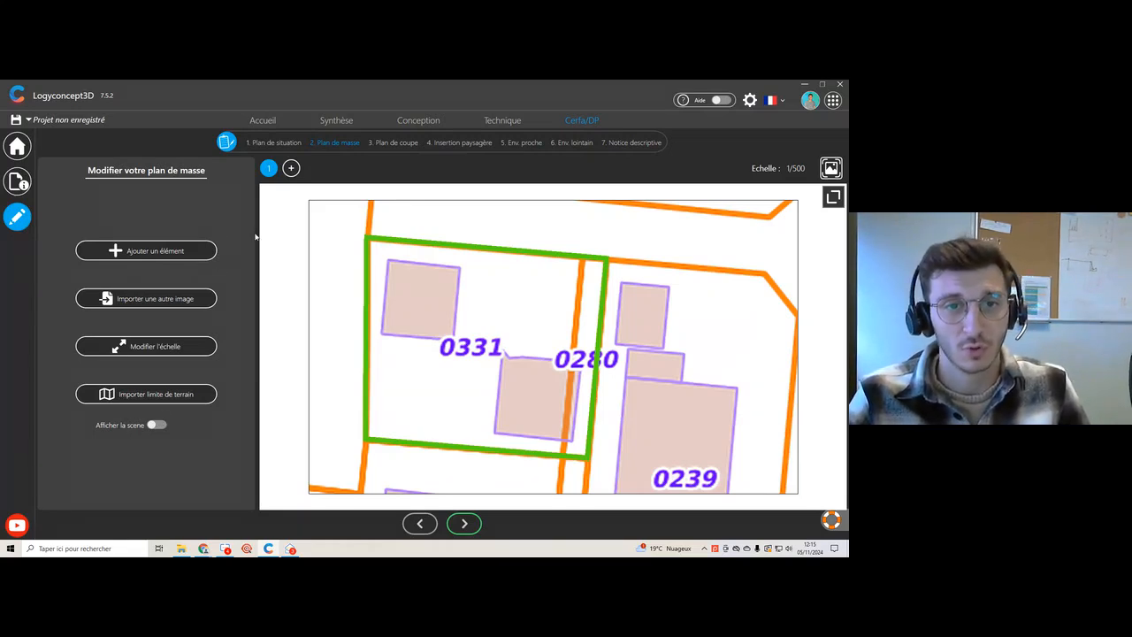
mouse_move(277, 169)
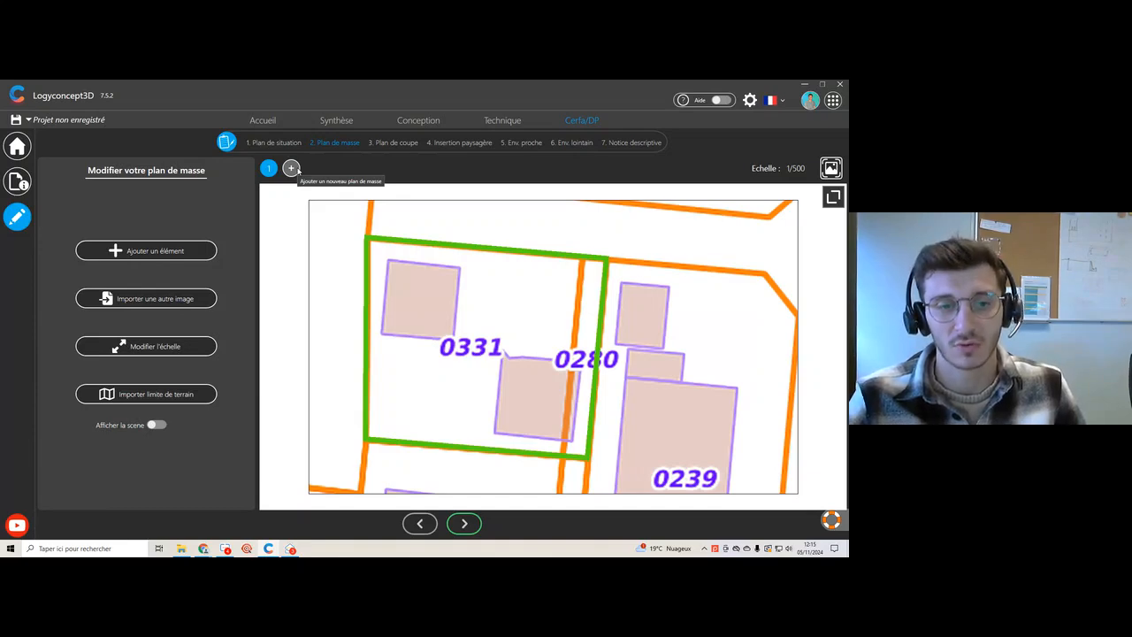
Step: Show the pool scene on the first site plan and hide its terrace
click(157, 425)
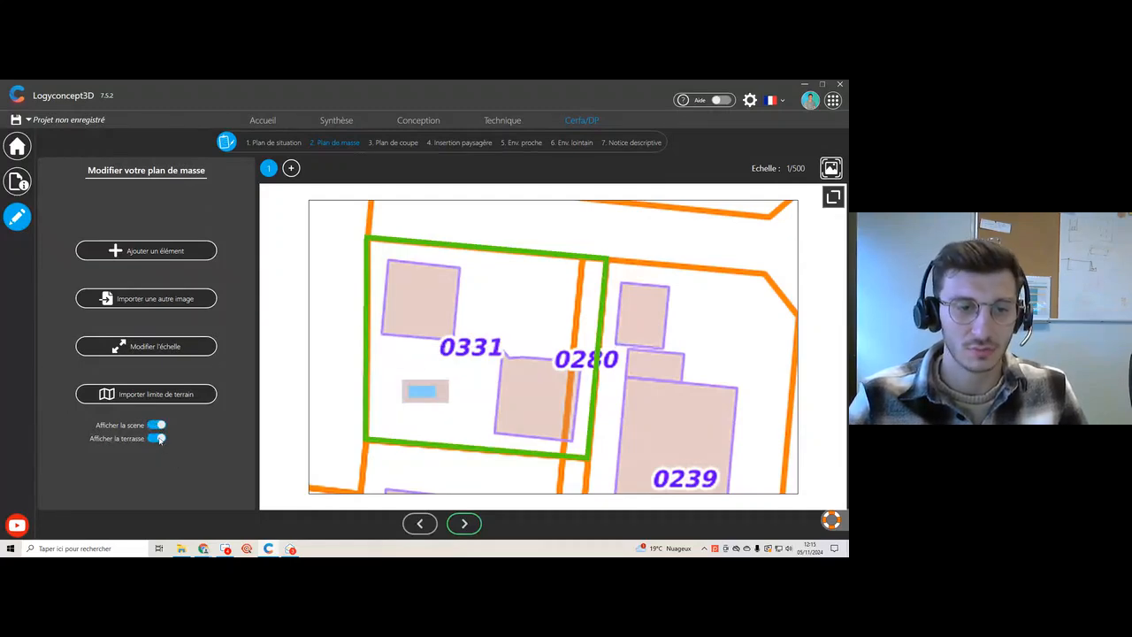
click(159, 439)
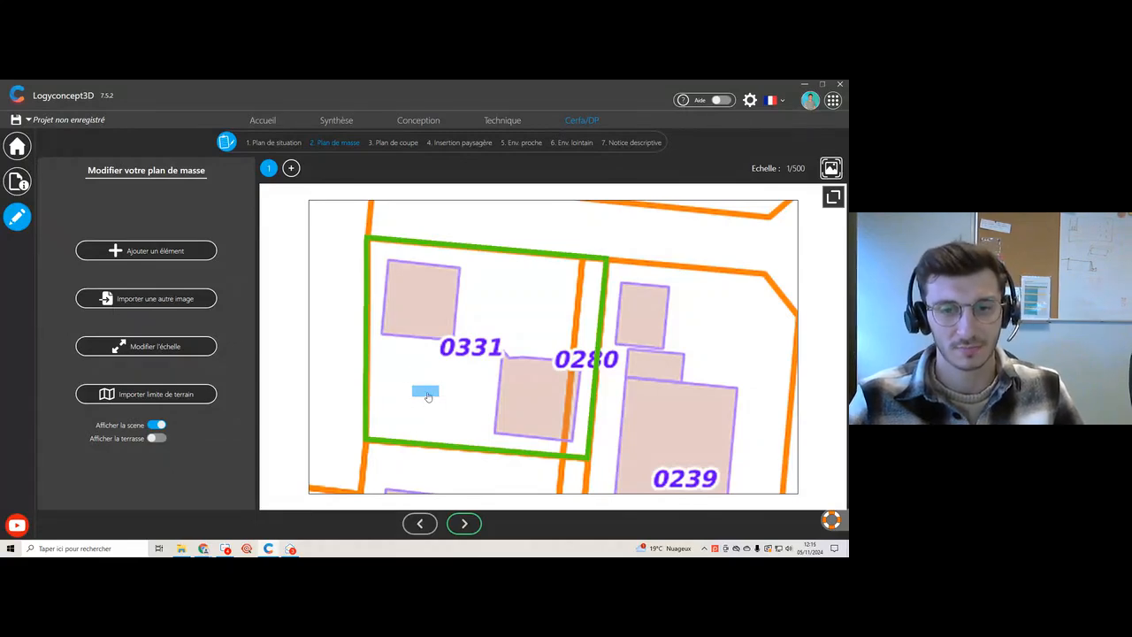
click(426, 394)
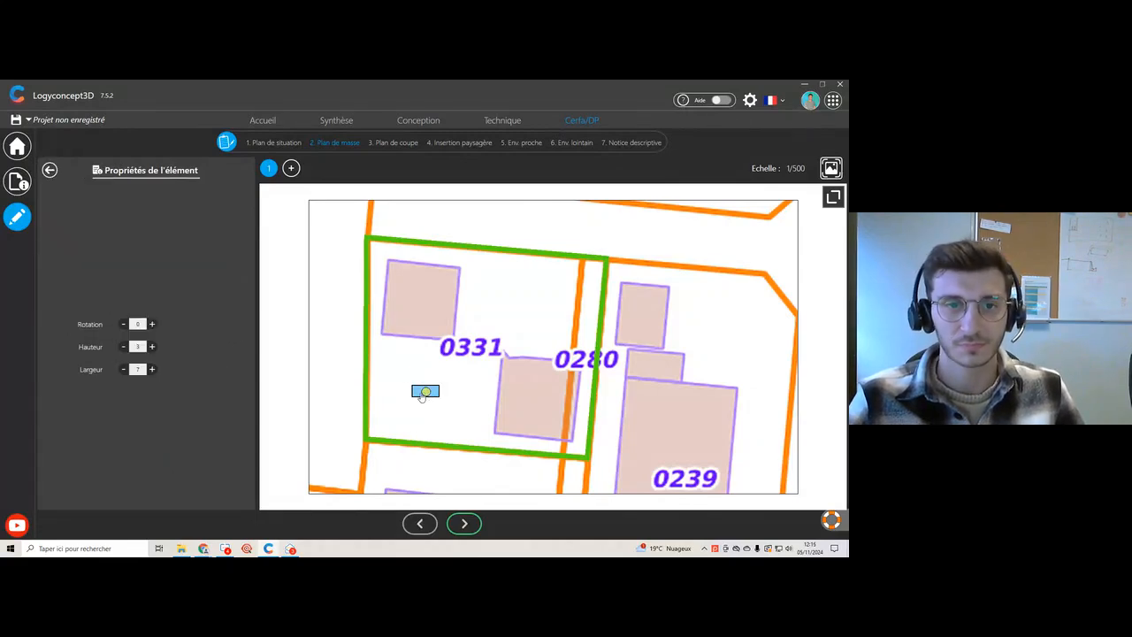
click(50, 170)
click(50, 170)
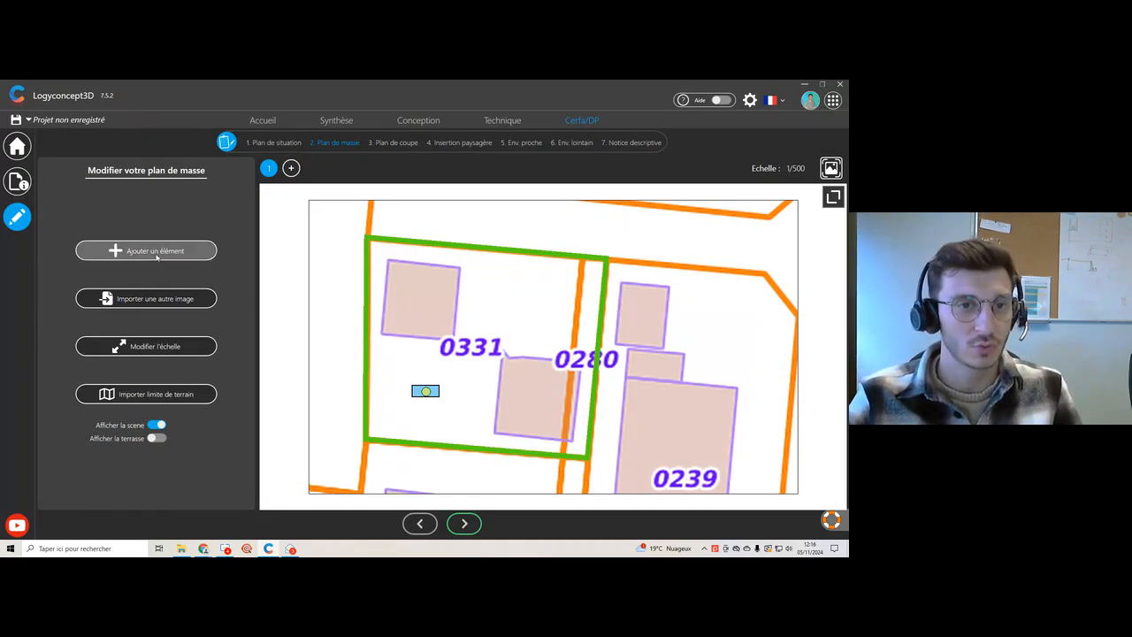
Step: Add a horizontal dimension from the pool's left edge to the left boundary of parcel 331
click(155, 251)
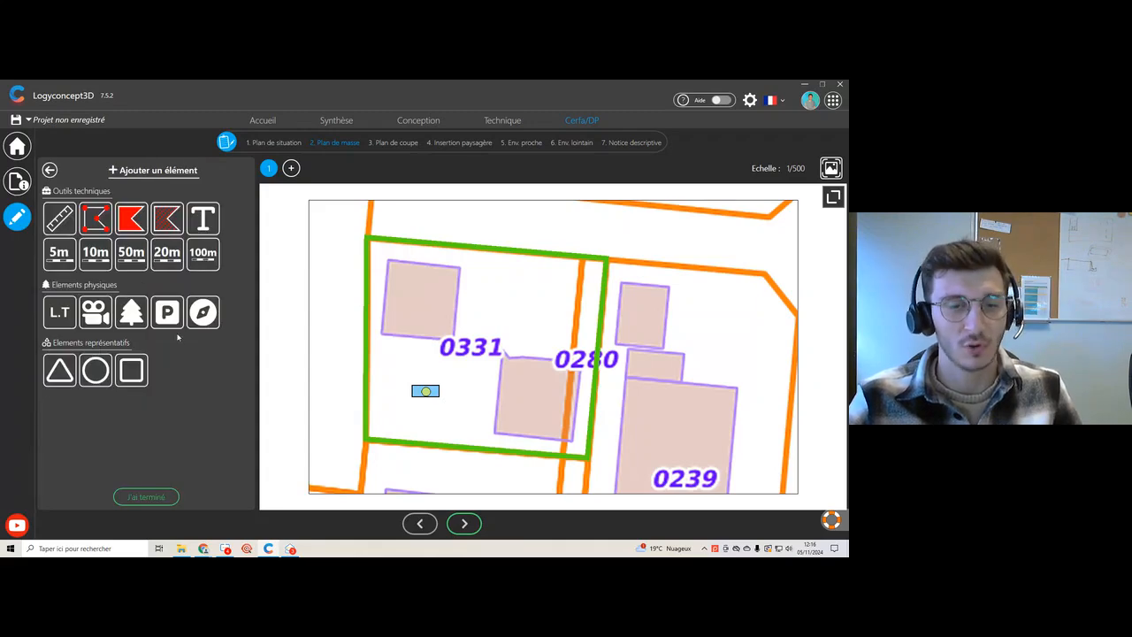
click(64, 223)
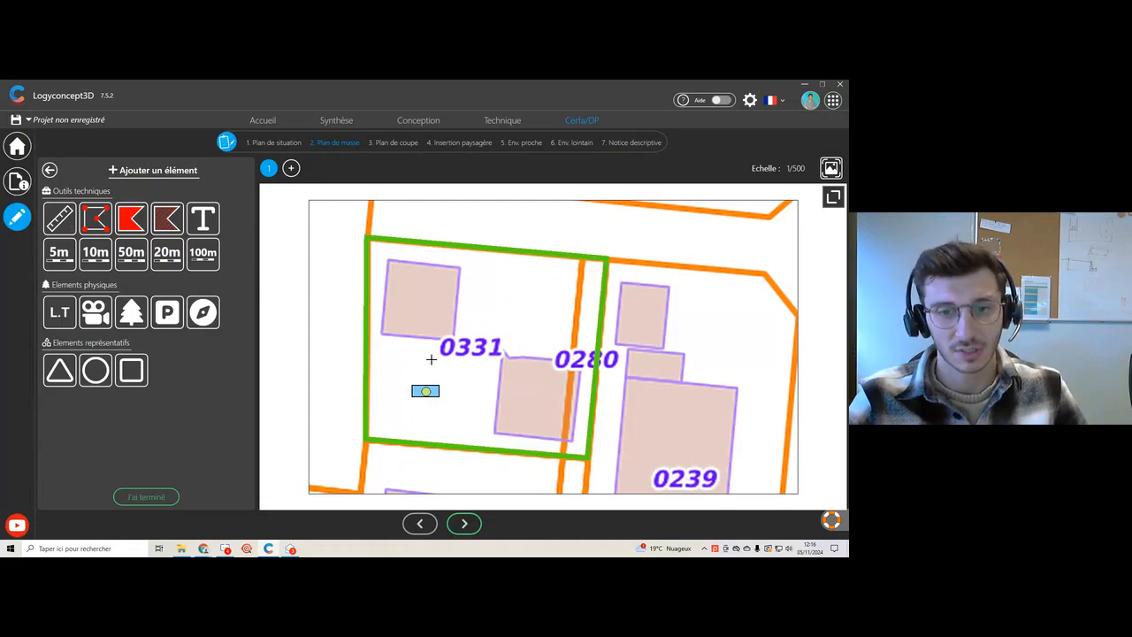
scroll(414, 403, up, 4)
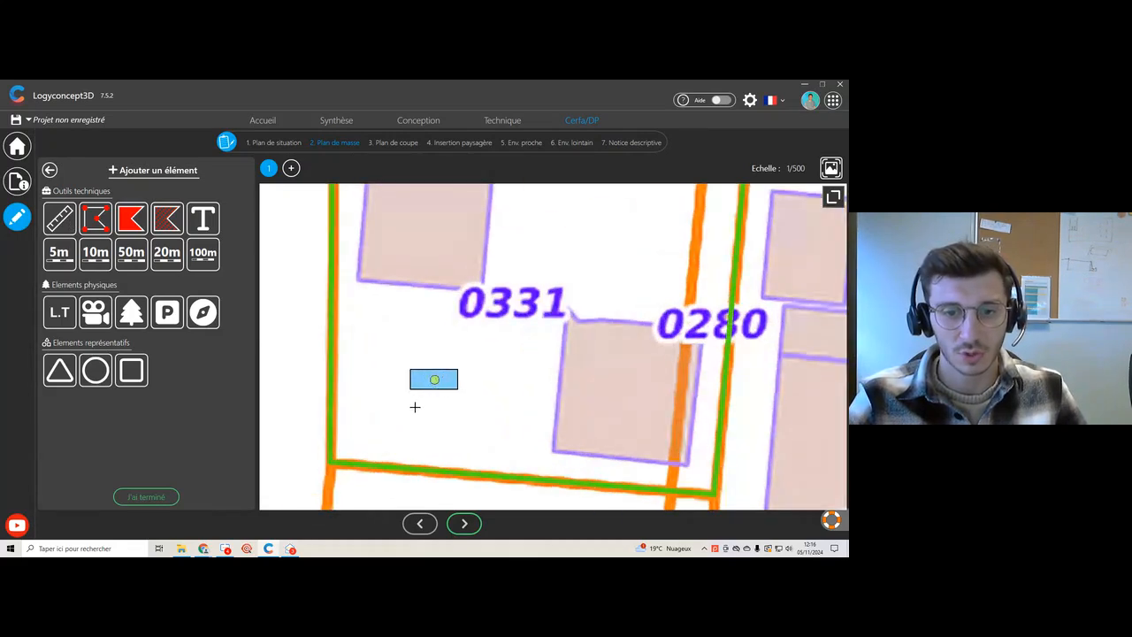
click(407, 366)
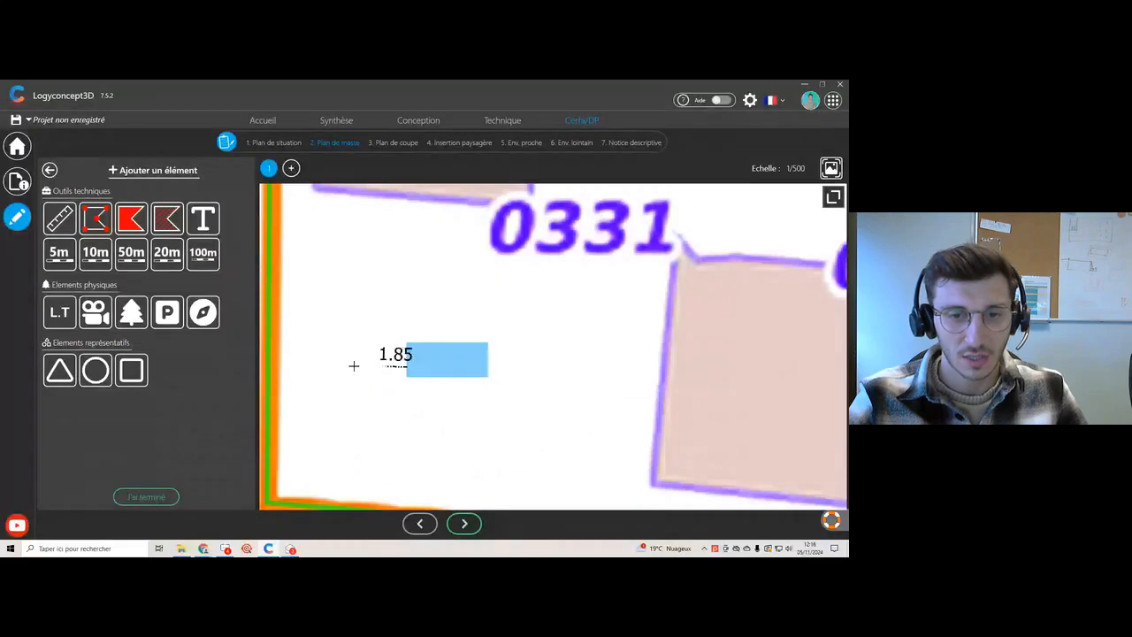
click(277, 365)
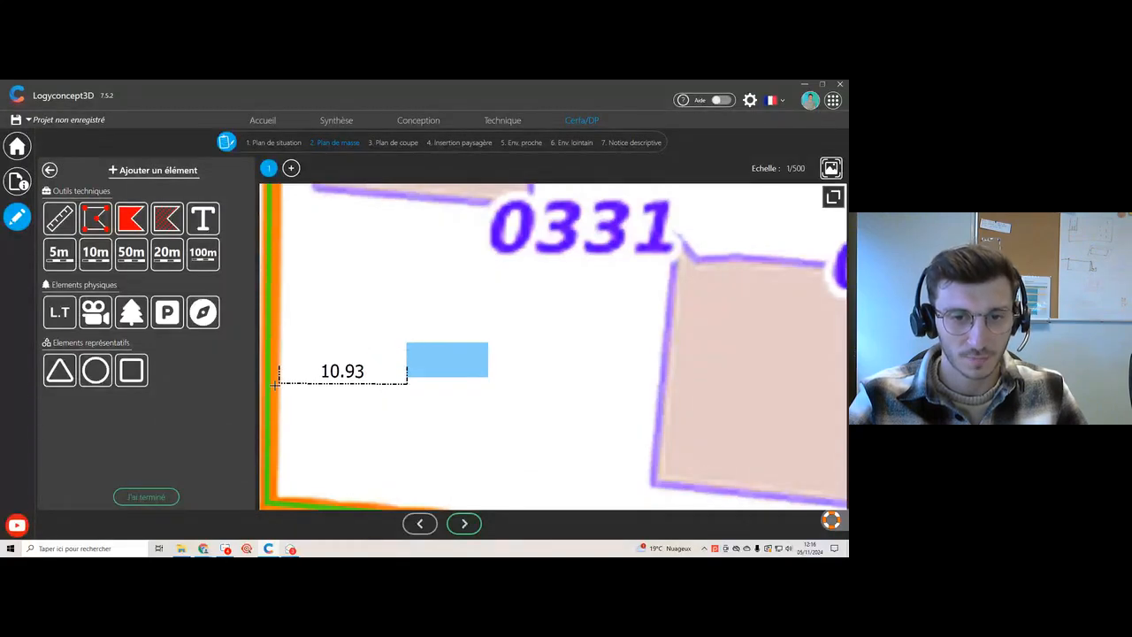
click(282, 391)
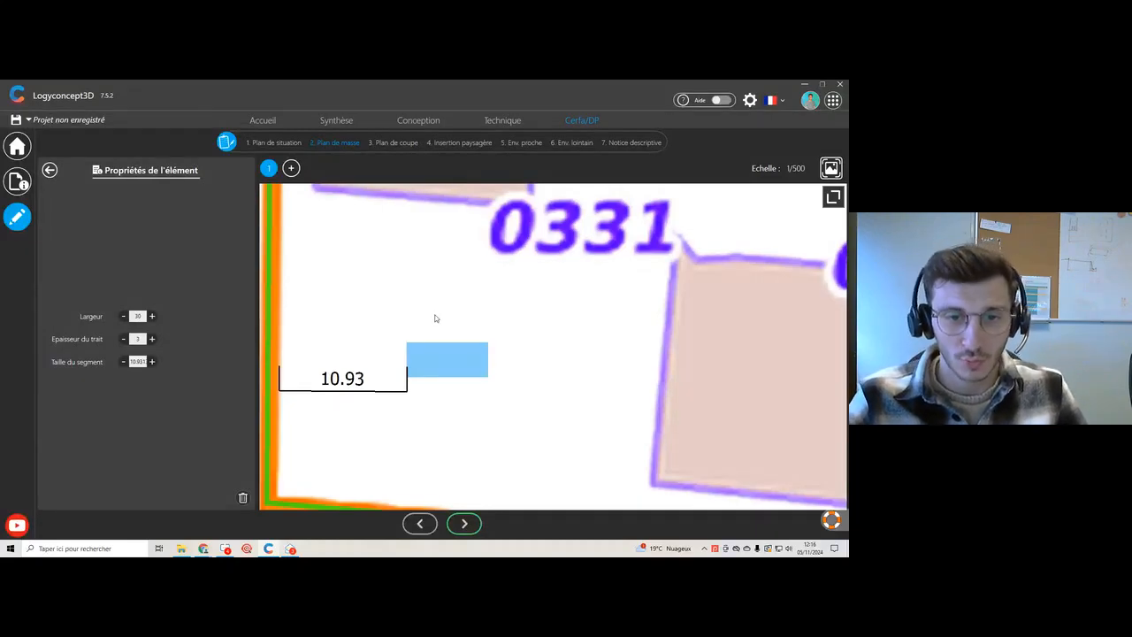
Step: Set the segment length of the dimension between the pool and the left boundary to 9
click(365, 379)
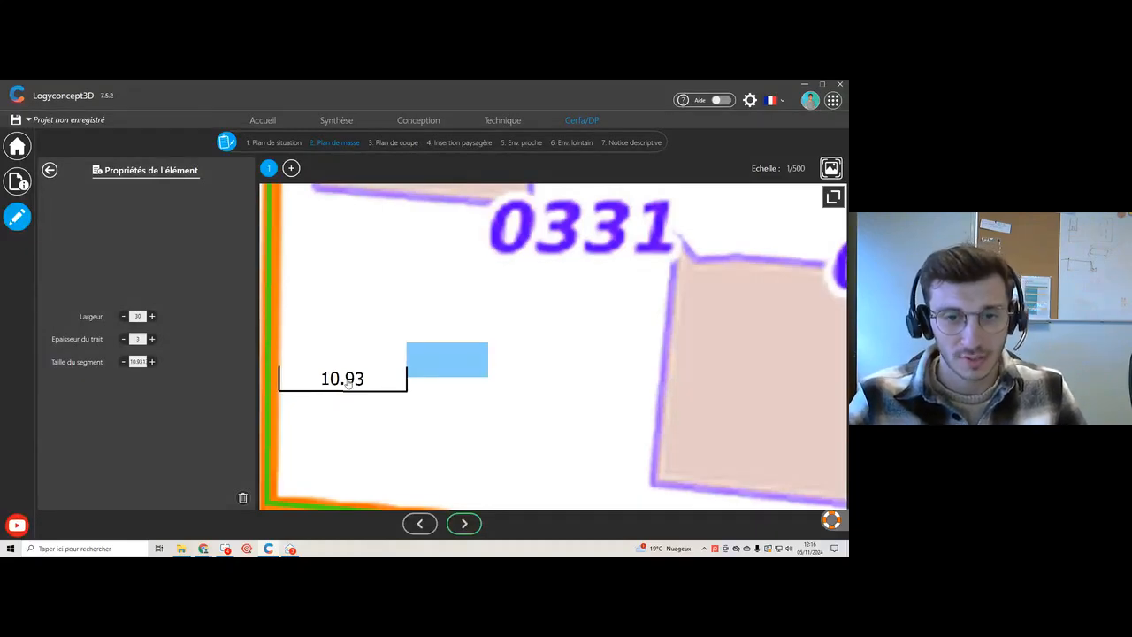
double_click(135, 362)
text(9)
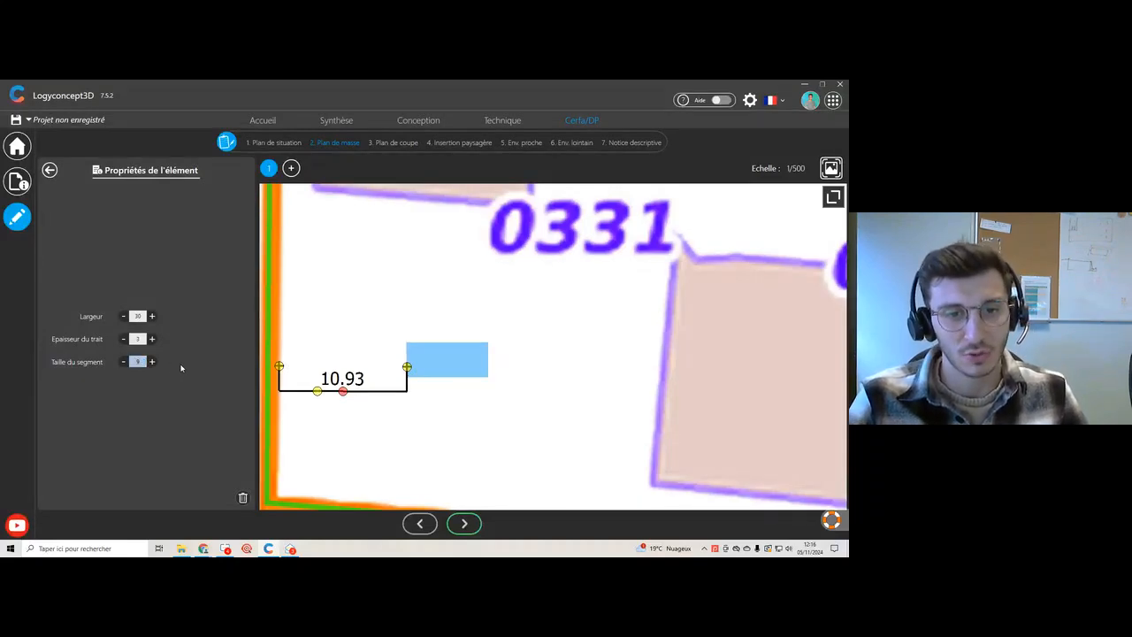
key(Return)
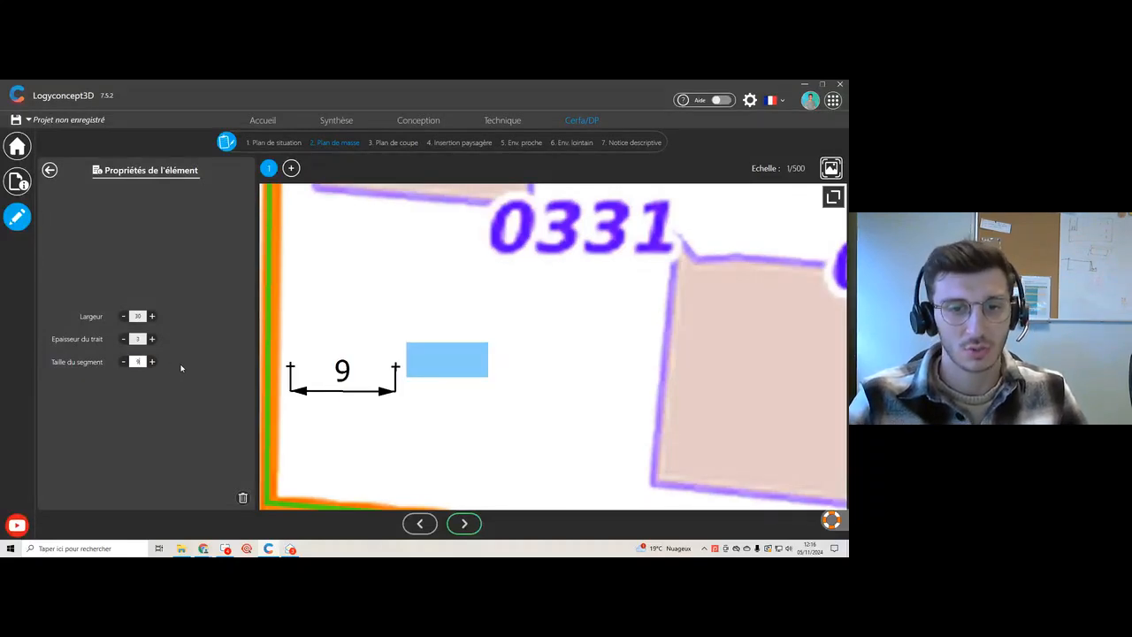
Step: Move the 9 m dimension against the left boundary and shift the pool to its other end
click(339, 389)
drag(339, 389, 333, 371)
click(416, 369)
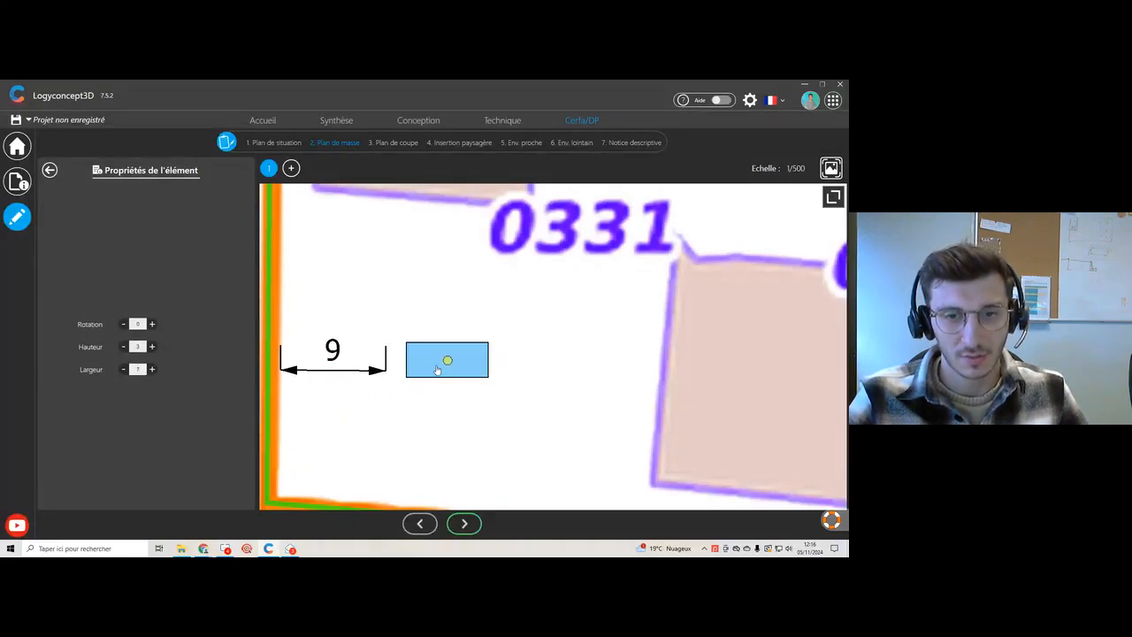
drag(448, 362, 425, 351)
click(51, 170)
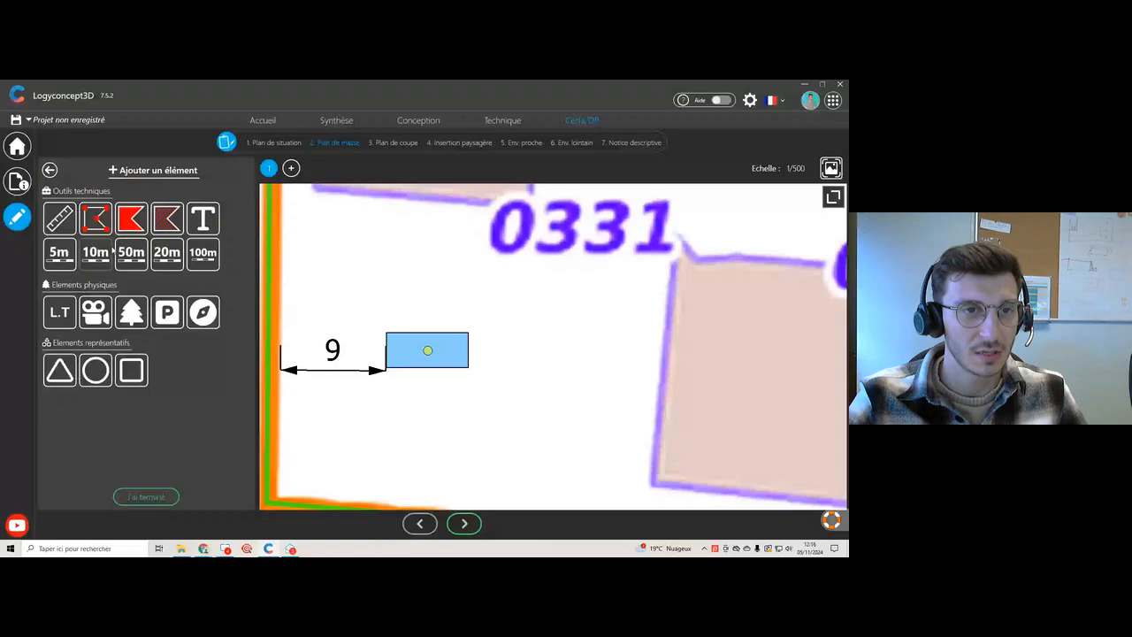
Step: Add a vertical dimension between the pool and the building above it, with a segment length of 11
click(424, 201)
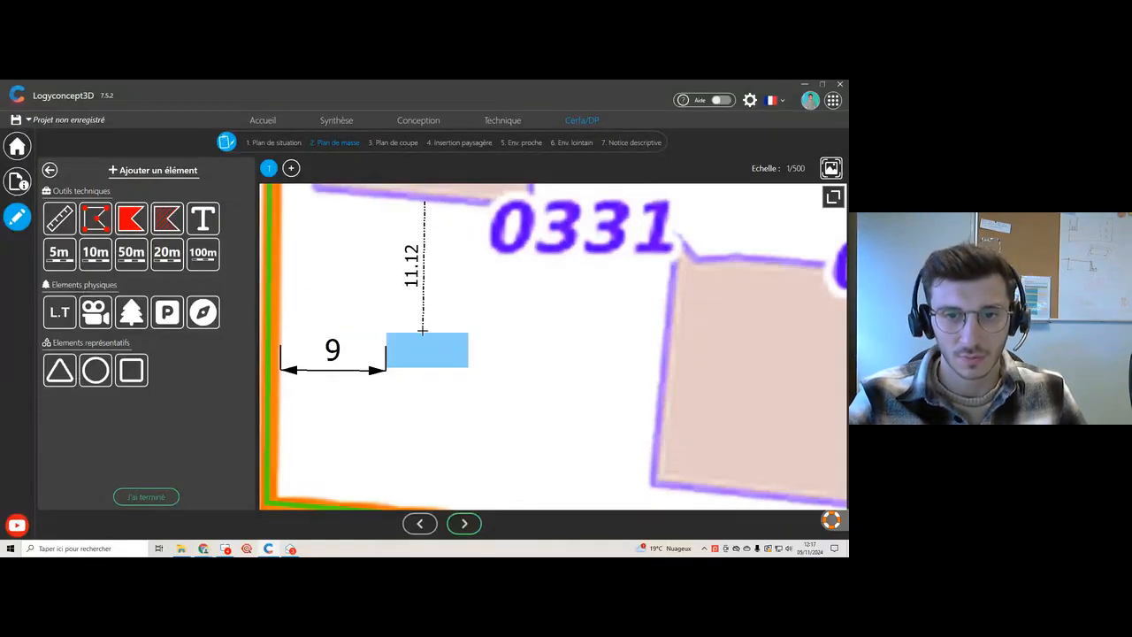
click(400, 284)
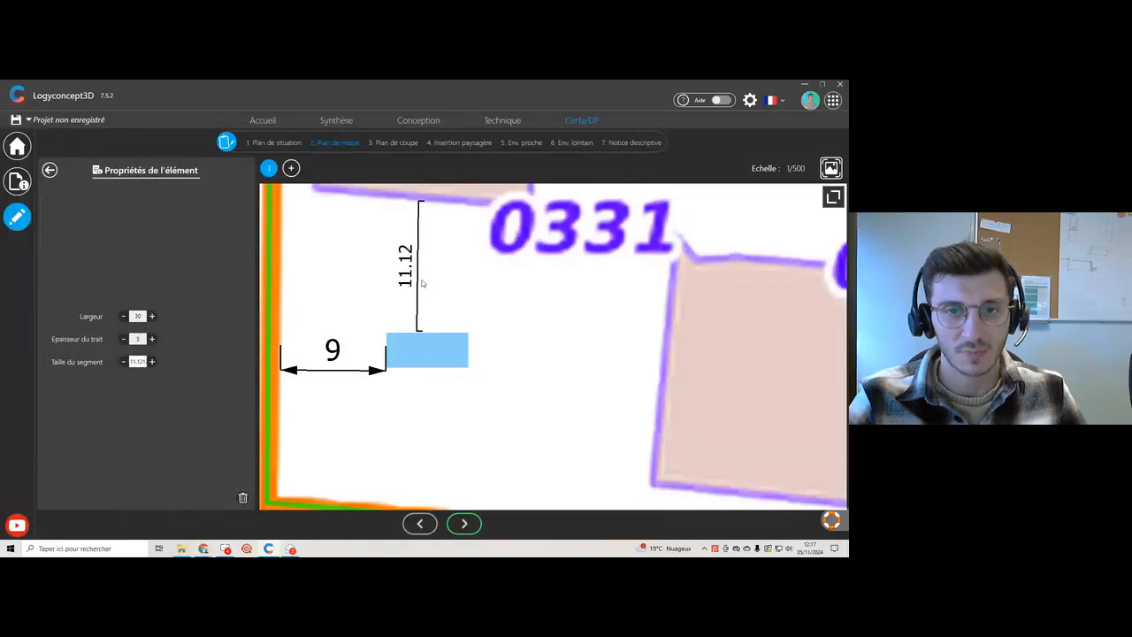
drag(135, 364, 174, 369)
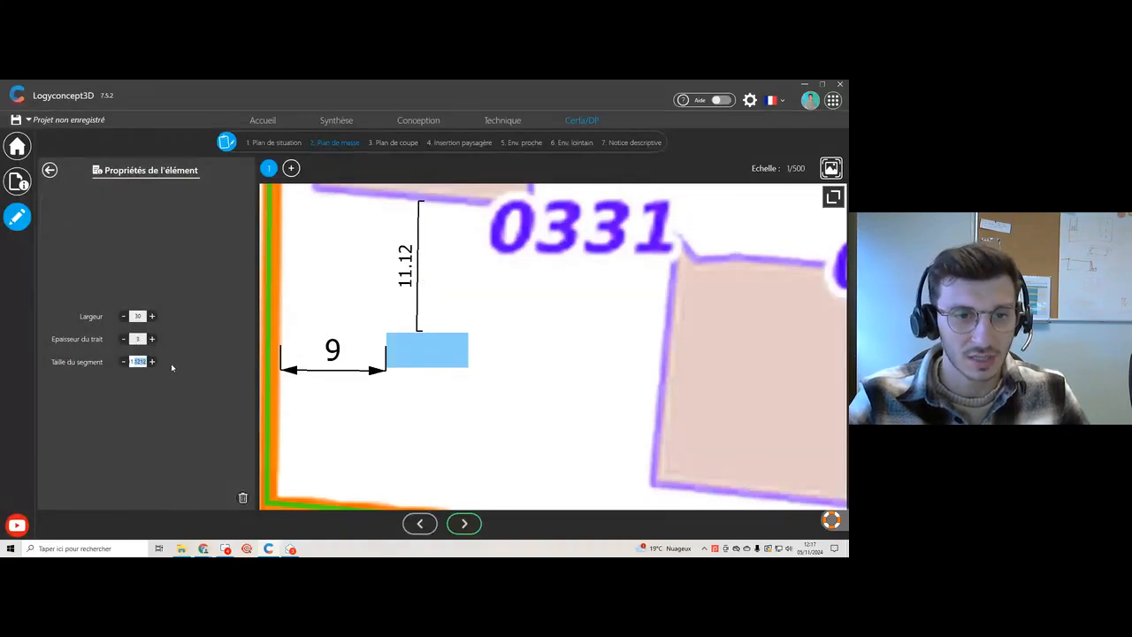
text(11)
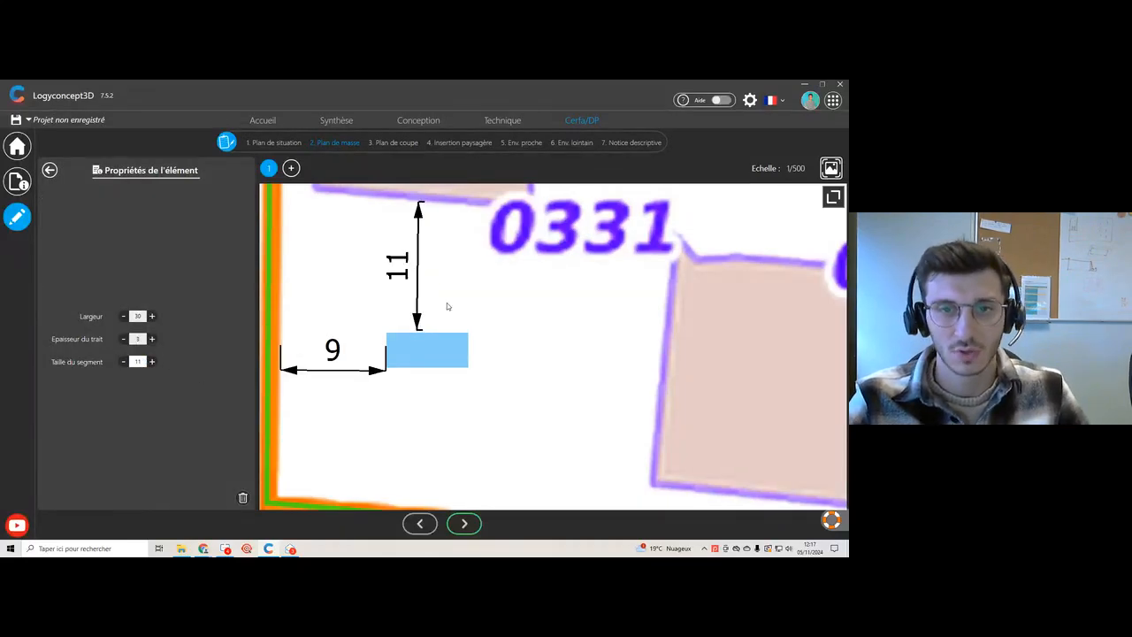
Step: Align the 11 m dimension with the upper building's wall and move the pool to the dimension's lower end
scroll(448, 303, up, 3)
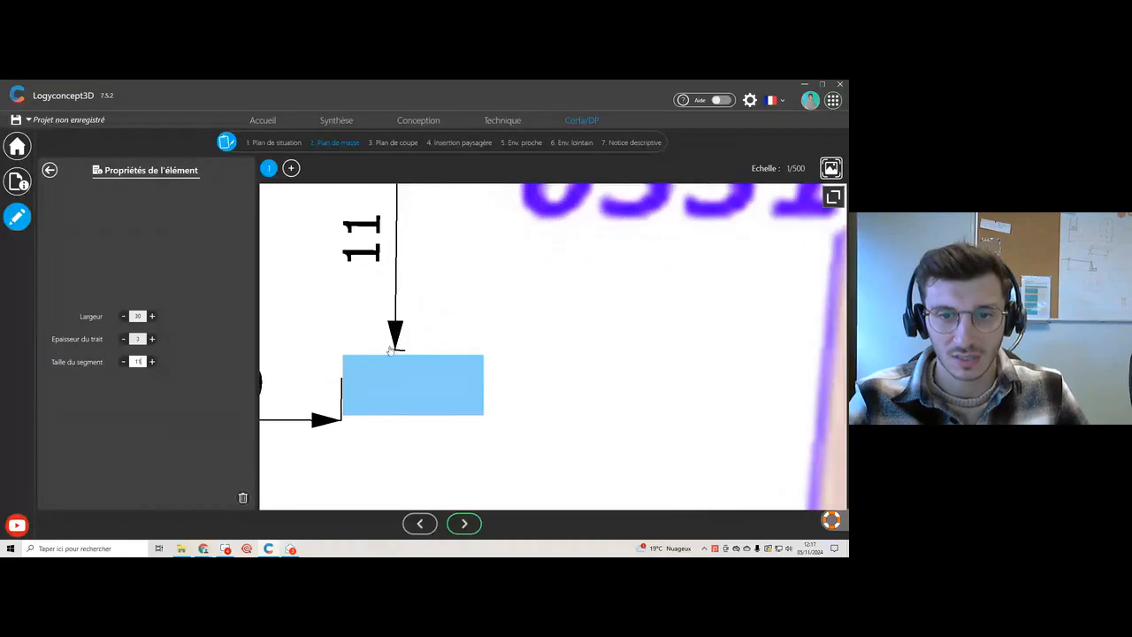
click(397, 276)
drag(397, 239, 427, 279)
click(419, 257)
scroll(434, 268, up, 2)
scroll(431, 270, down, 4)
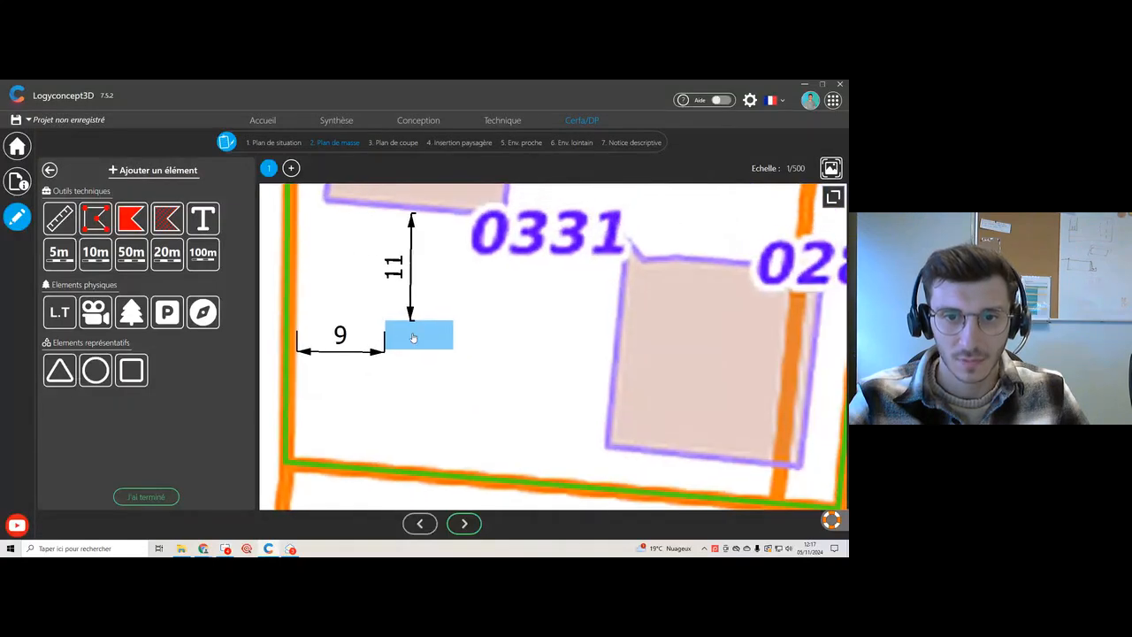
click(411, 257)
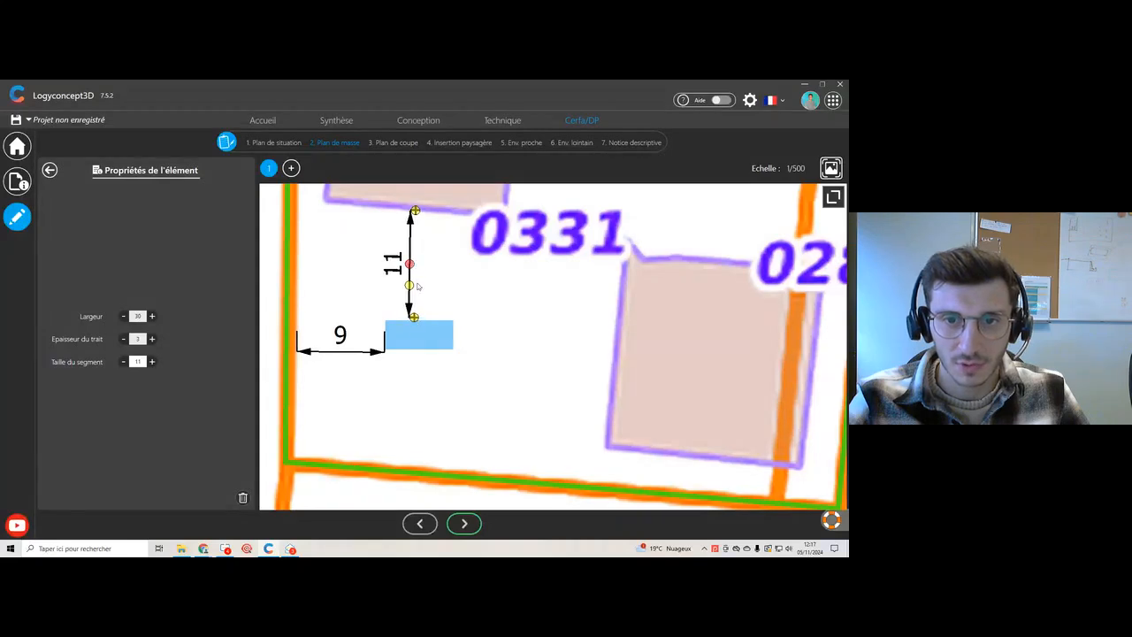
click(418, 335)
drag(417, 335, 419, 332)
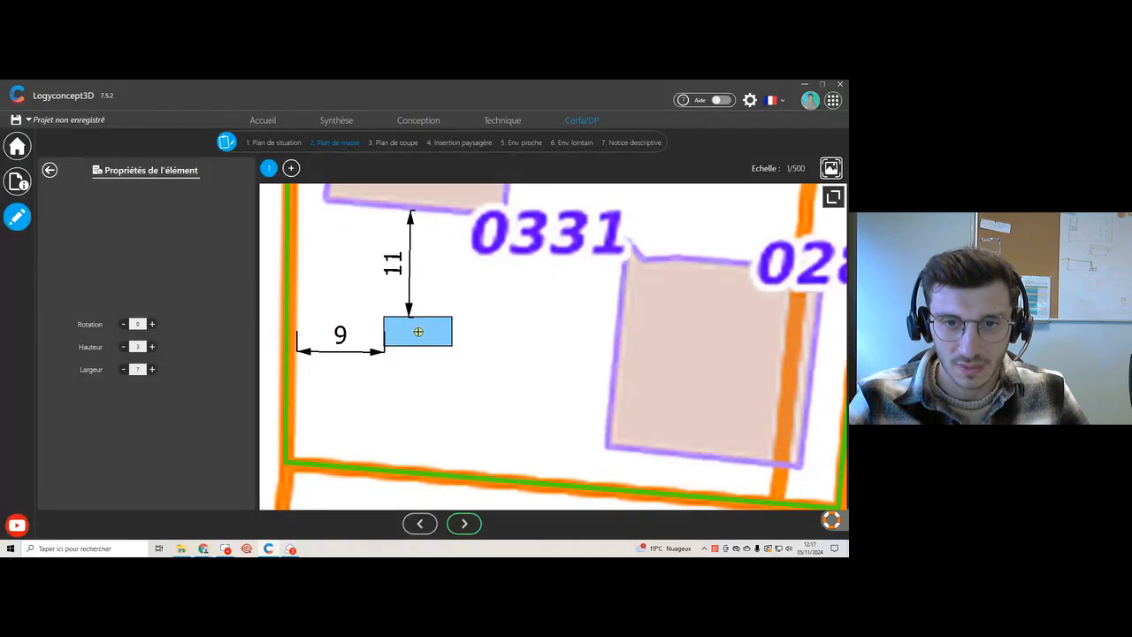
click(444, 291)
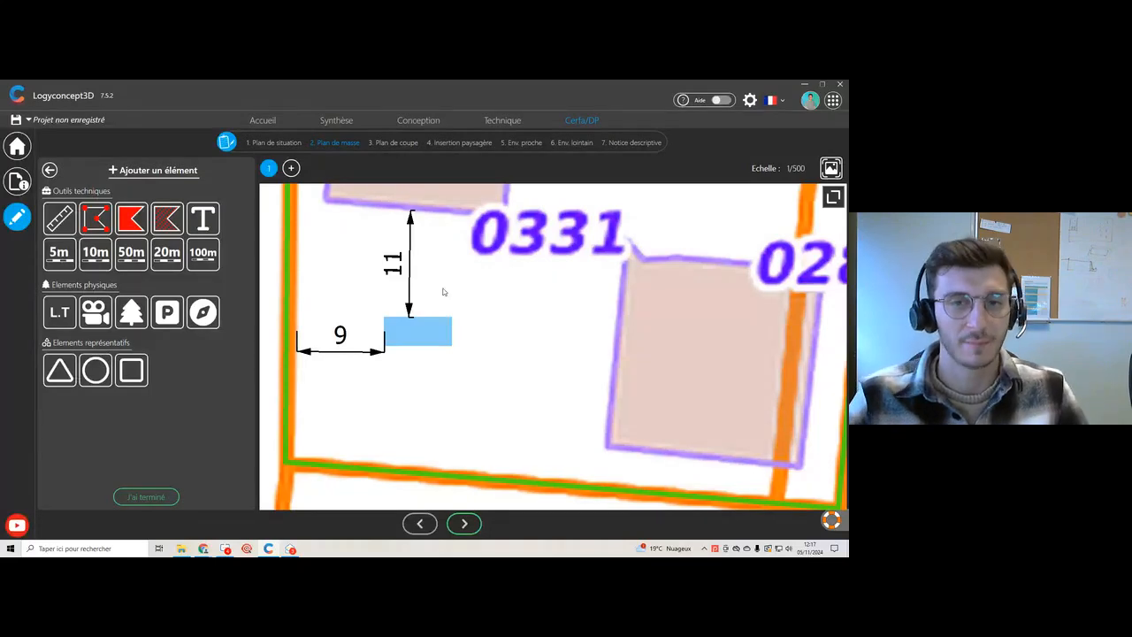
Step: Draw a four-sided hatched polygon of about 155 m² between the pool and the parcel's lower boundary
scroll(443, 292, down, 1)
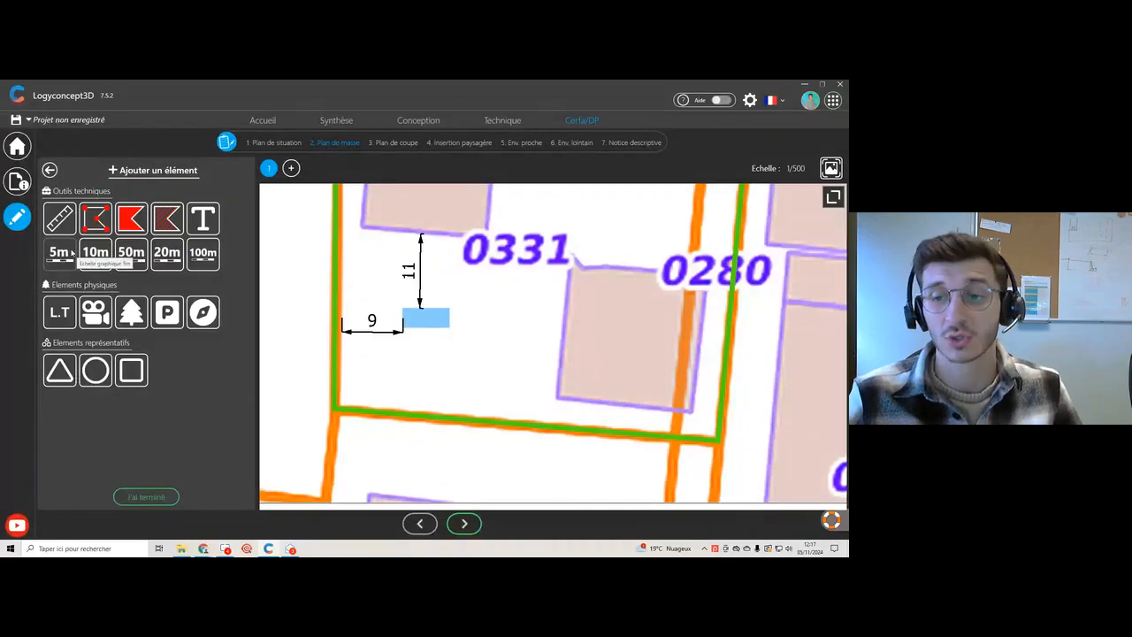
click(173, 226)
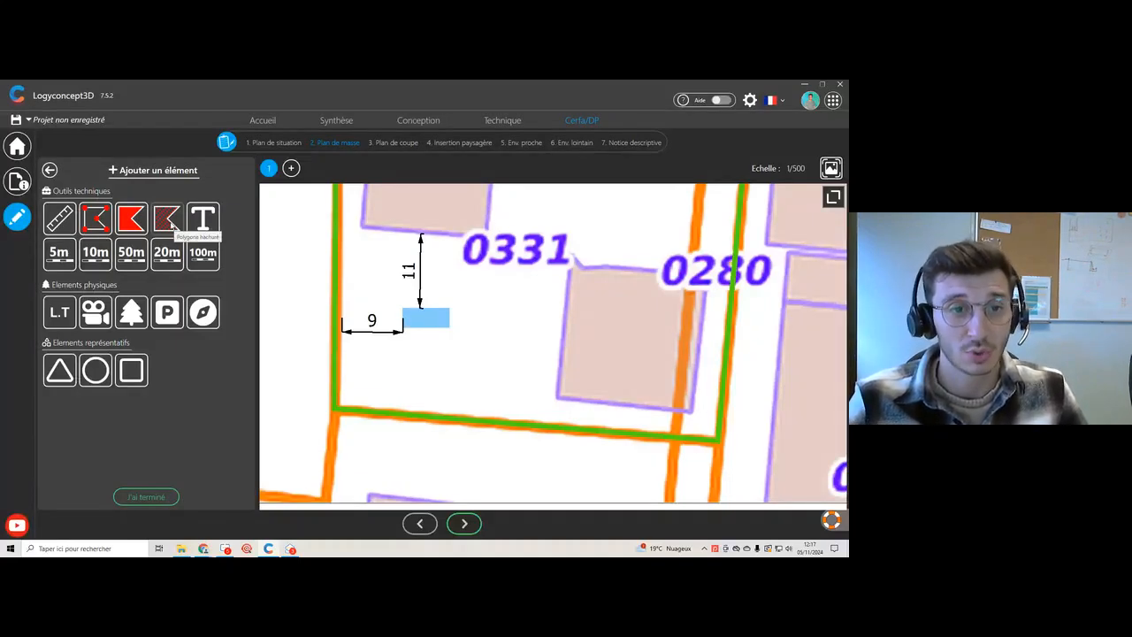
click(433, 349)
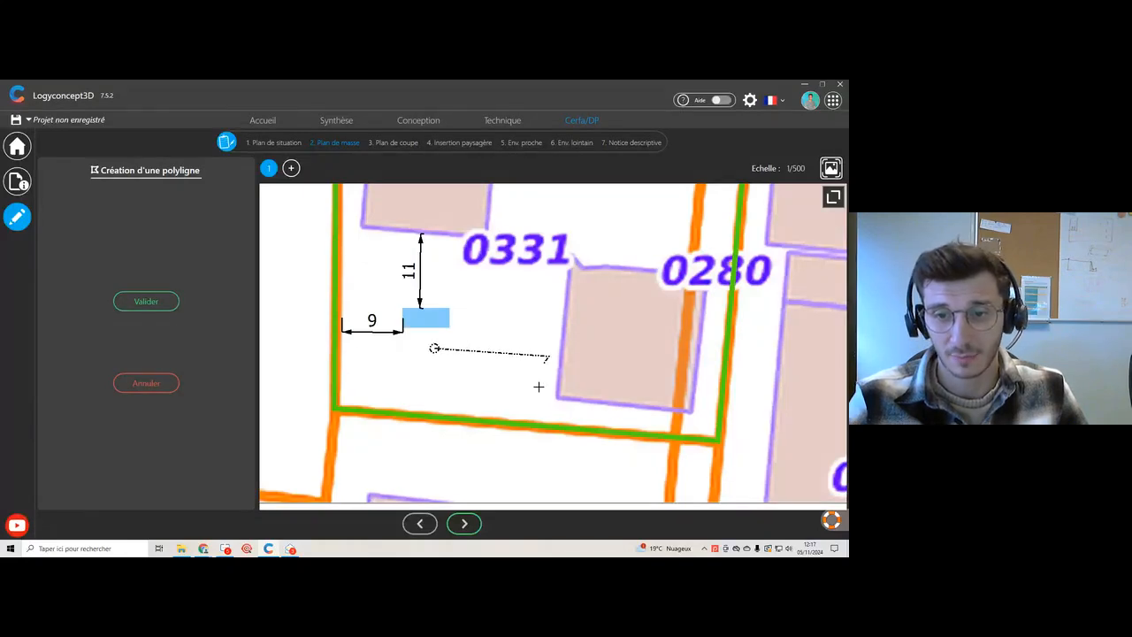
click(545, 415)
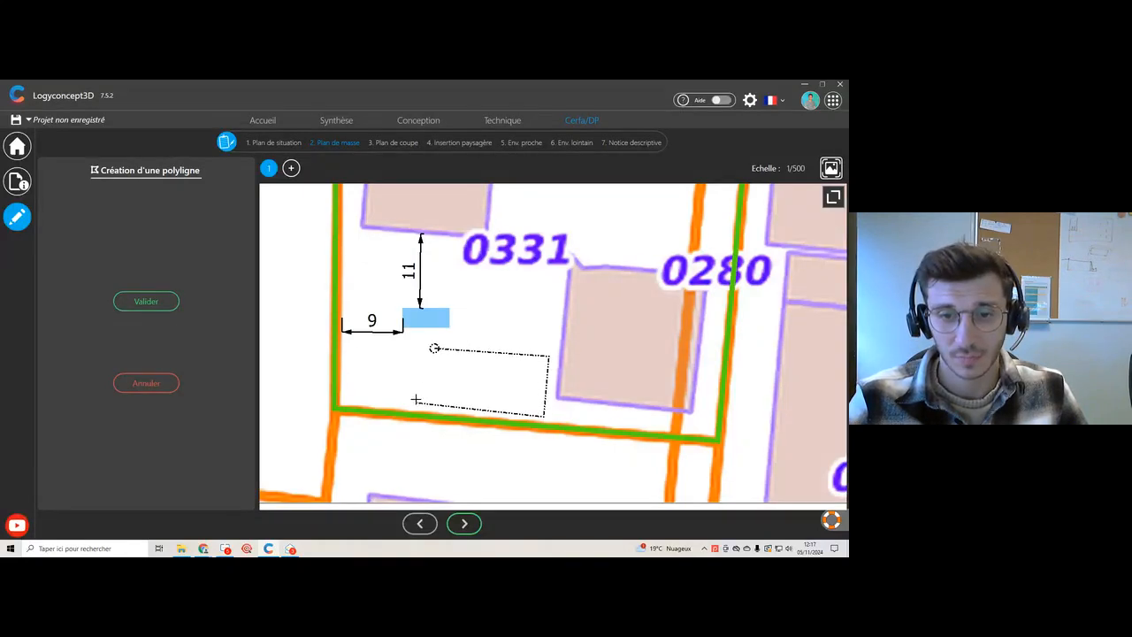
click(416, 400)
click(434, 349)
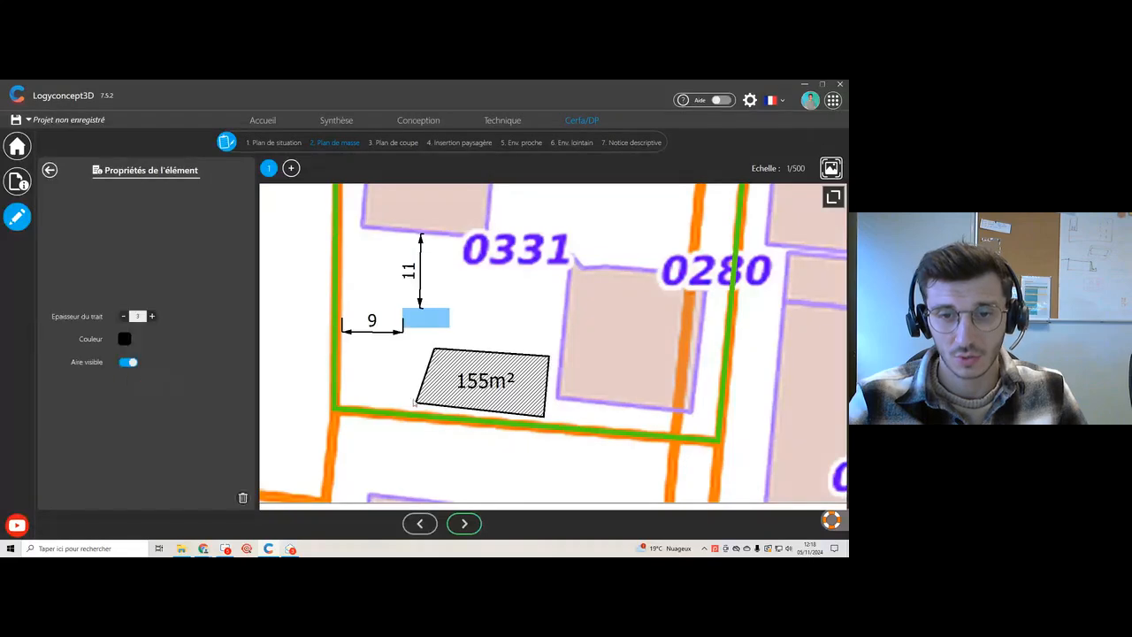
Step: Stretch the hatched polygon's corners to the left boundary and towards the house, about 264 m², and centre its area label
click(450, 363)
drag(434, 349, 343, 352)
drag(417, 404, 343, 403)
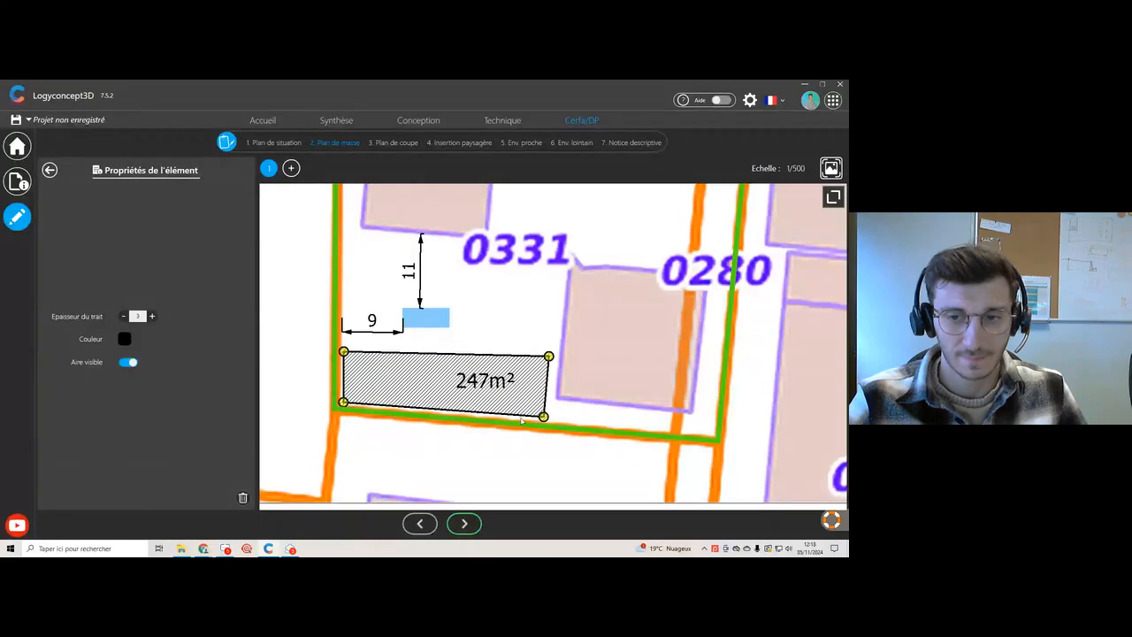
drag(544, 416, 555, 421)
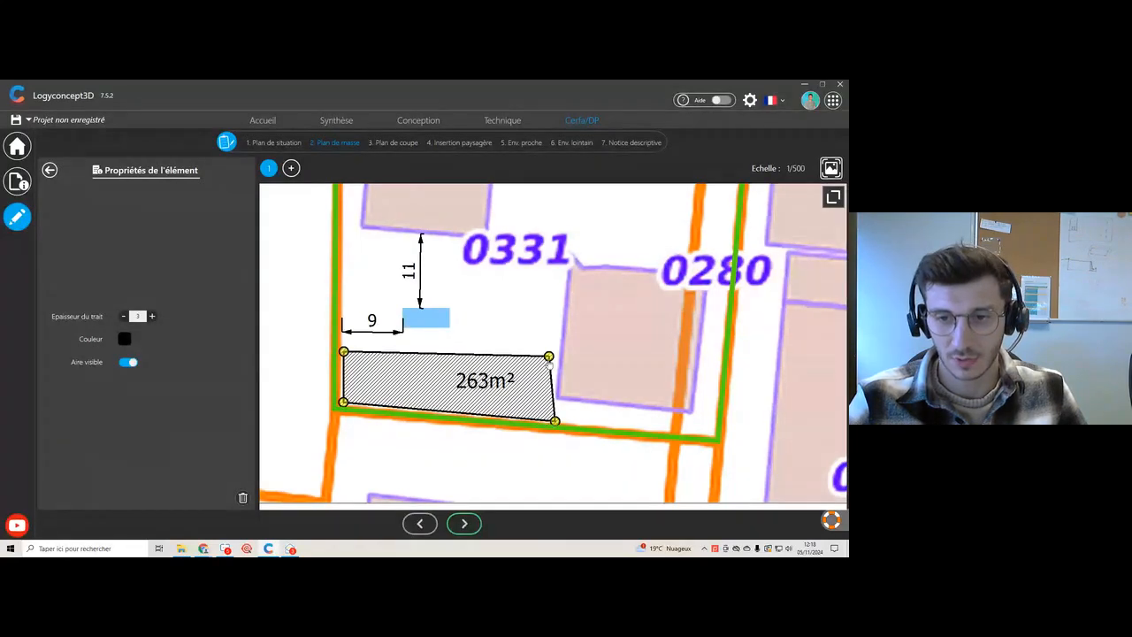
click(559, 357)
click(548, 362)
drag(549, 357, 557, 358)
drag(557, 426, 549, 422)
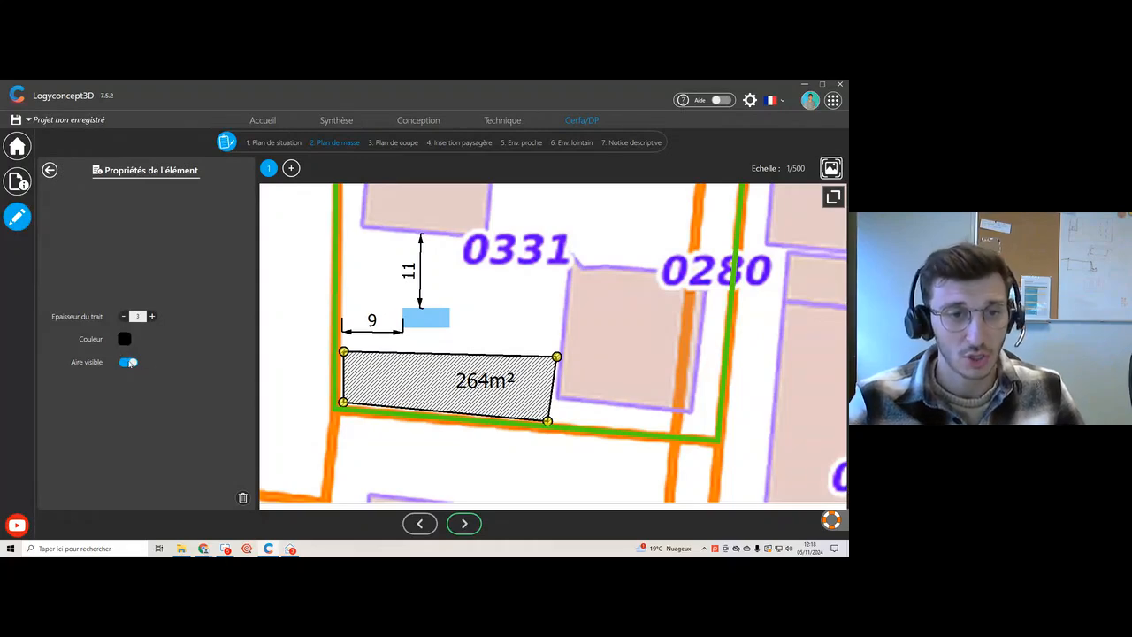
drag(469, 386, 402, 388)
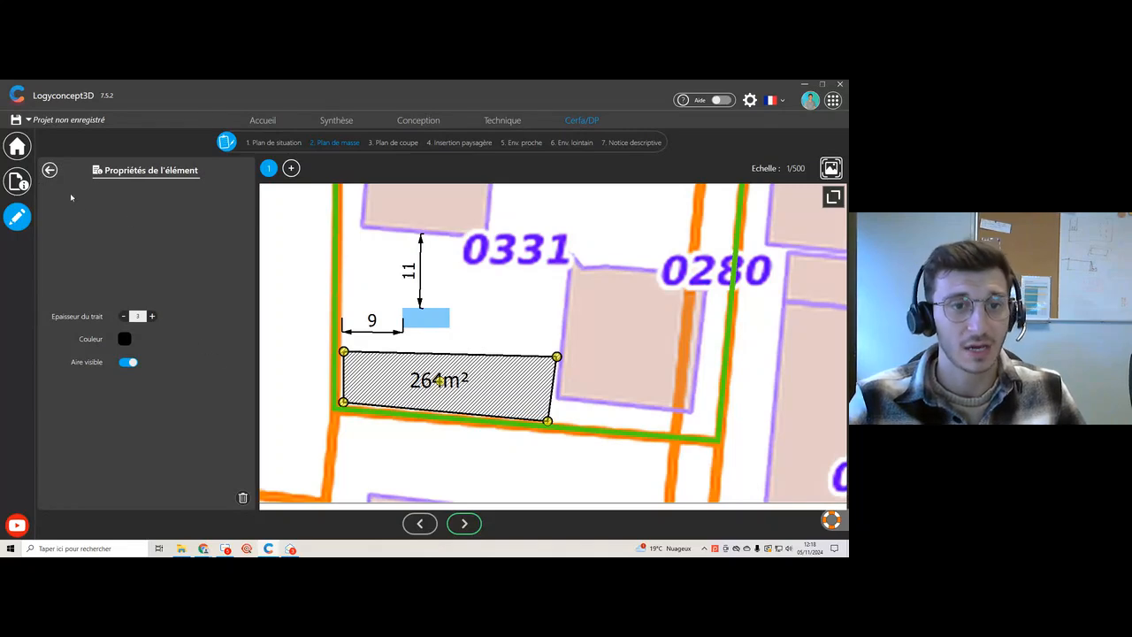
Step: Set the hatched polygon's colour to the preset green
click(125, 338)
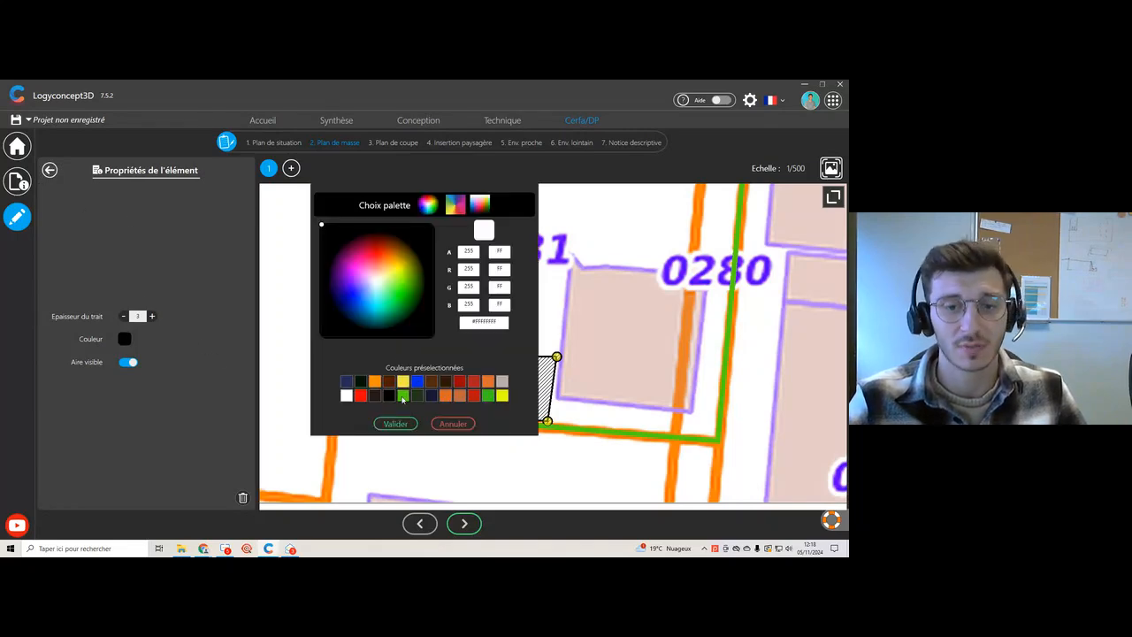
click(403, 395)
click(396, 423)
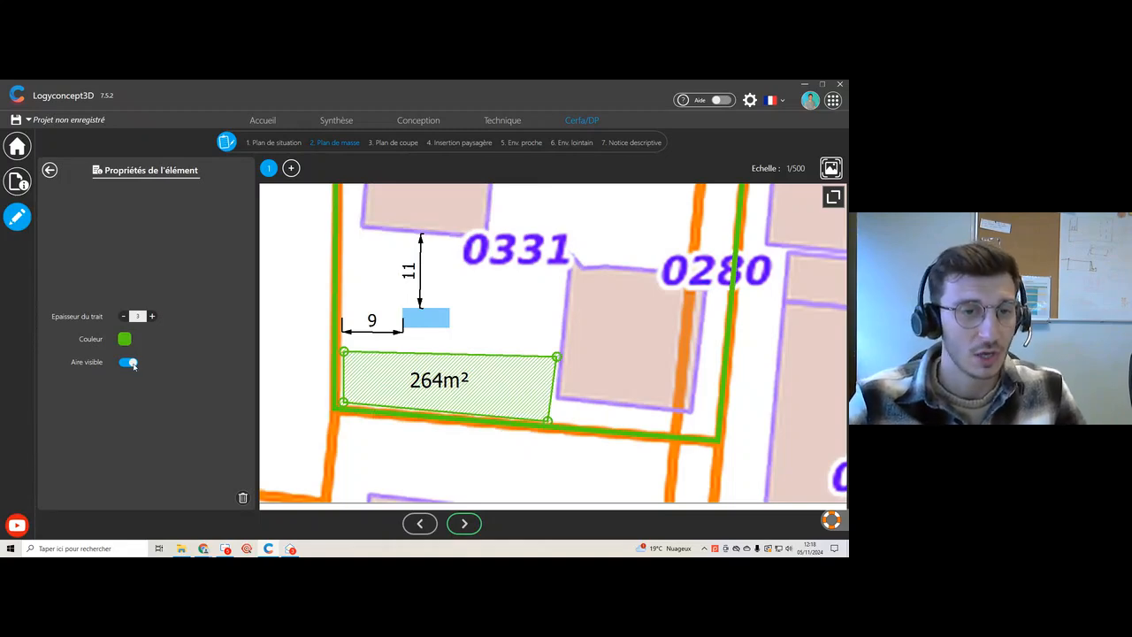
Step: Add a text element to the site plan and move it just above the green hatched polygon
click(50, 170)
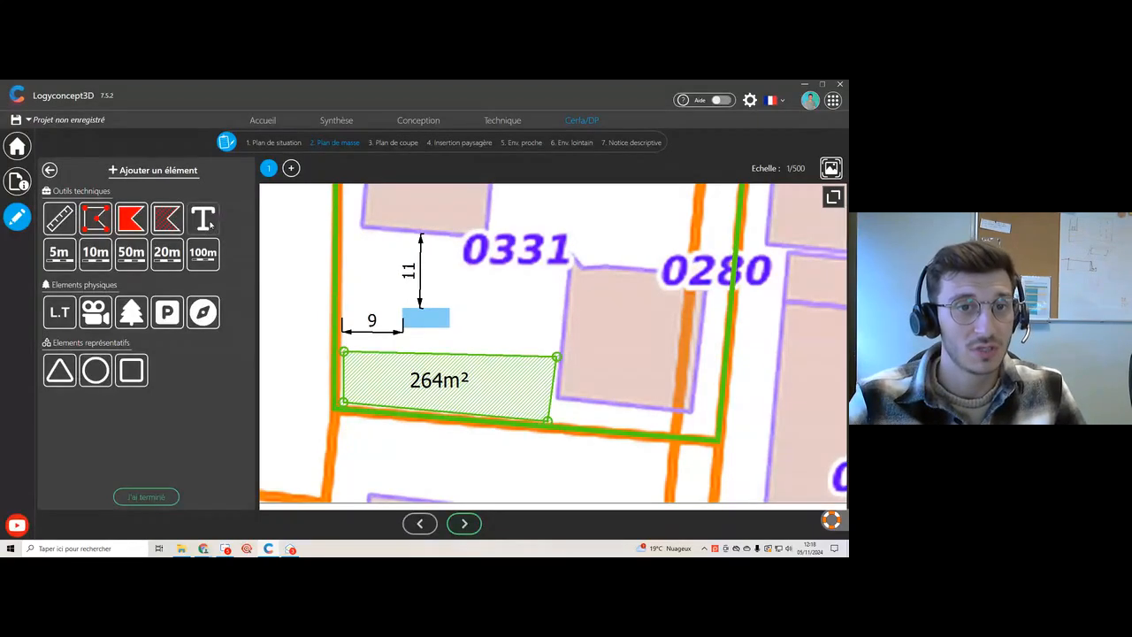
click(473, 377)
click(474, 378)
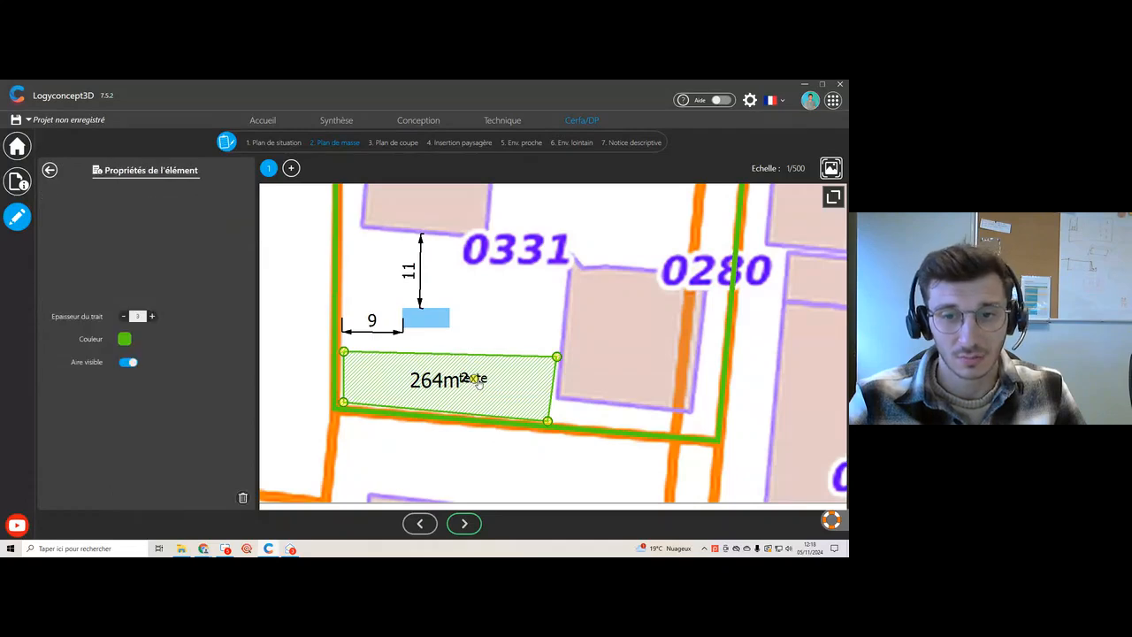
drag(474, 379, 481, 389)
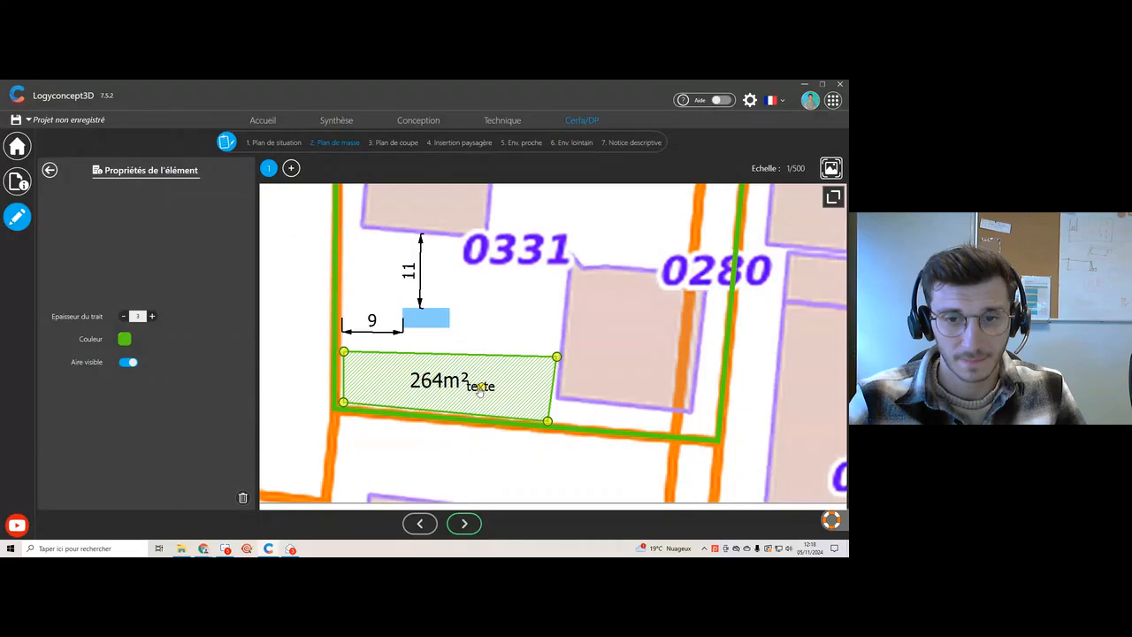
drag(479, 390, 480, 343)
click(480, 343)
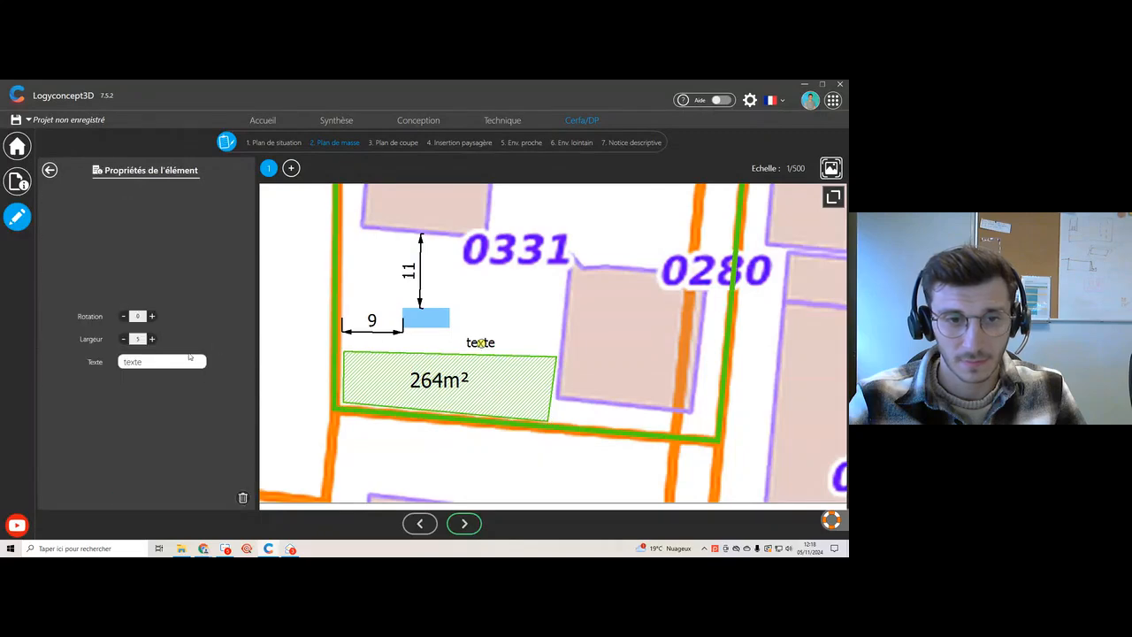
Step: Change the text to "Gazon" and place it inside the hatched polygon, directly above the area label
drag(189, 357, 98, 358)
text(Gazon)
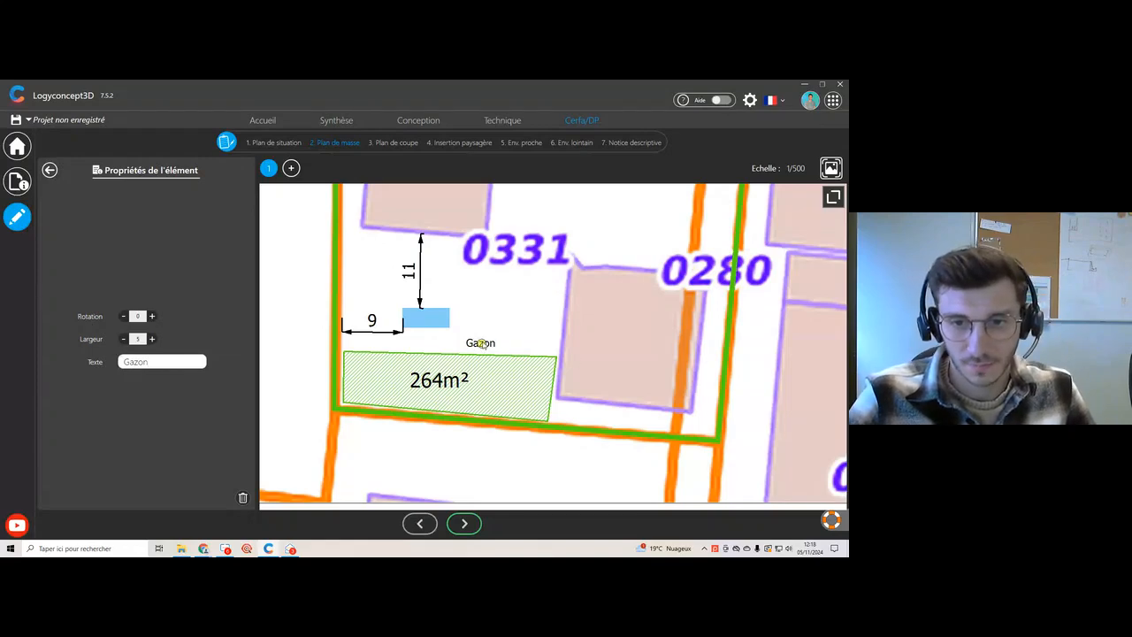
drag(482, 345, 437, 363)
click(469, 328)
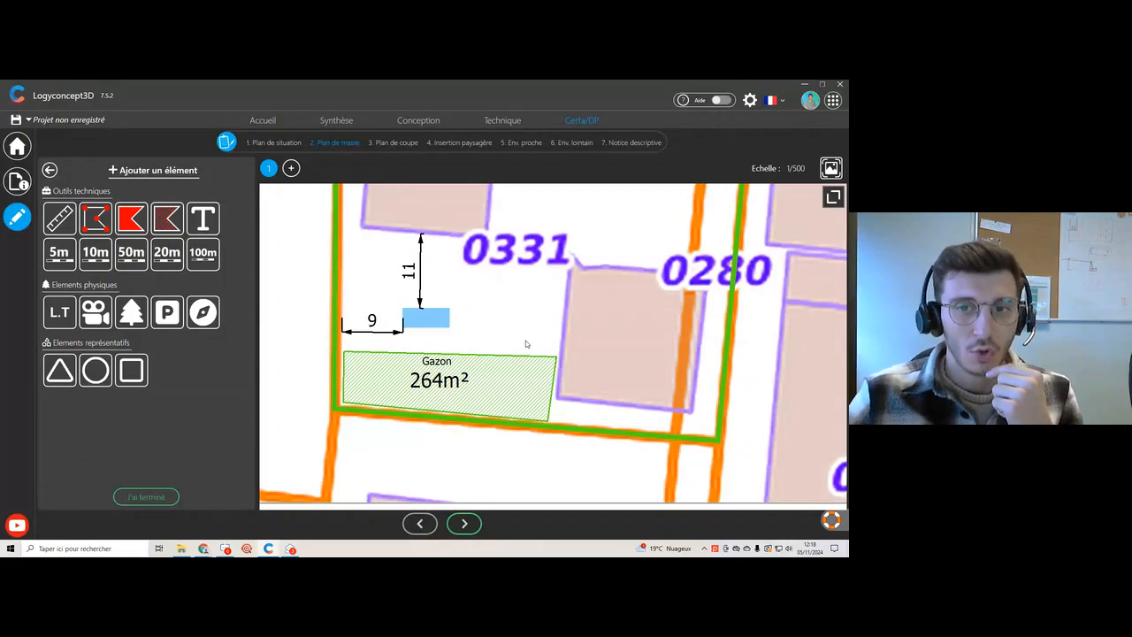
Step: Place a Photo 1 viewpoint marker on the site plan between the pool and the lower-right house
scroll(526, 341, down, 1)
scroll(372, 275, down, 3)
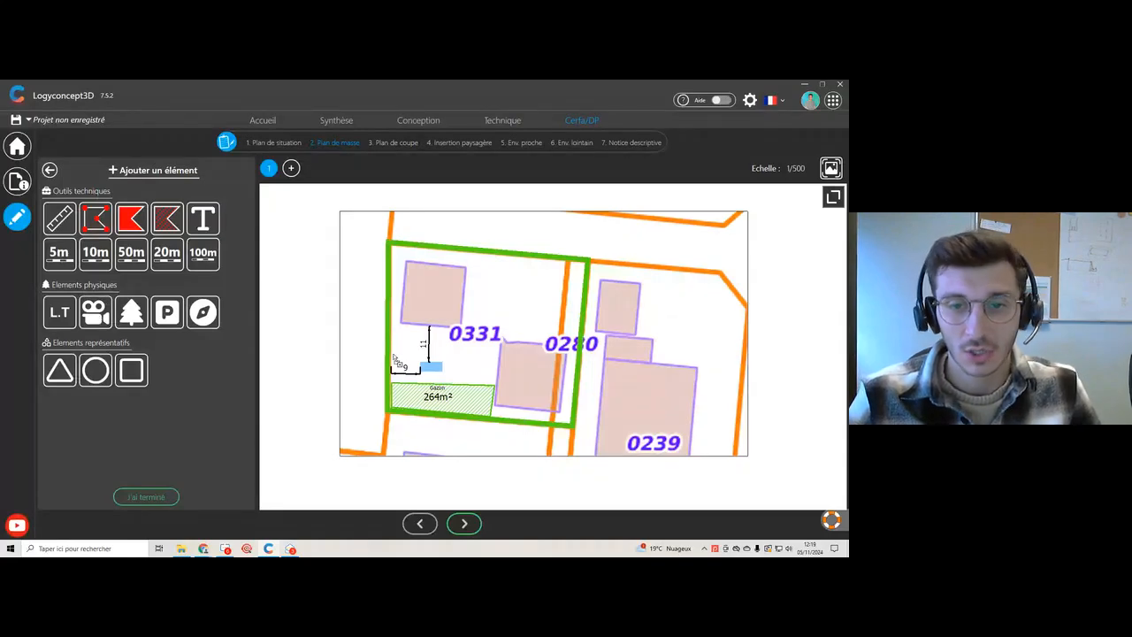
click(461, 353)
scroll(465, 364, up, 4)
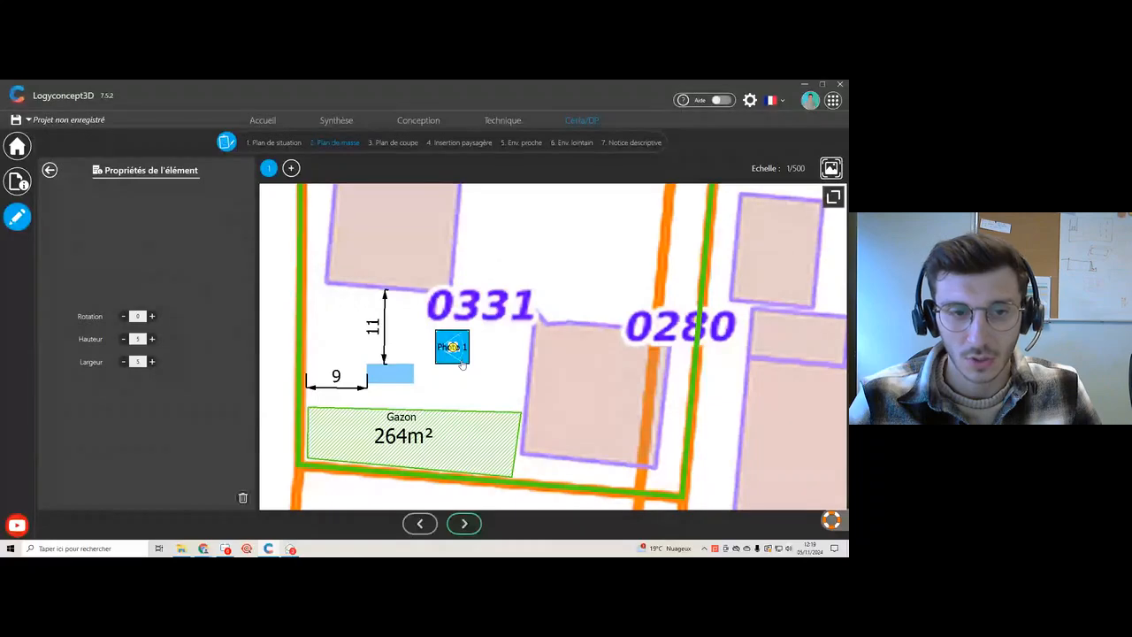
Step: Set the Photo 1 marker's rotation to 180 and move it down slightly, beside the pool
click(124, 317)
click(124, 317)
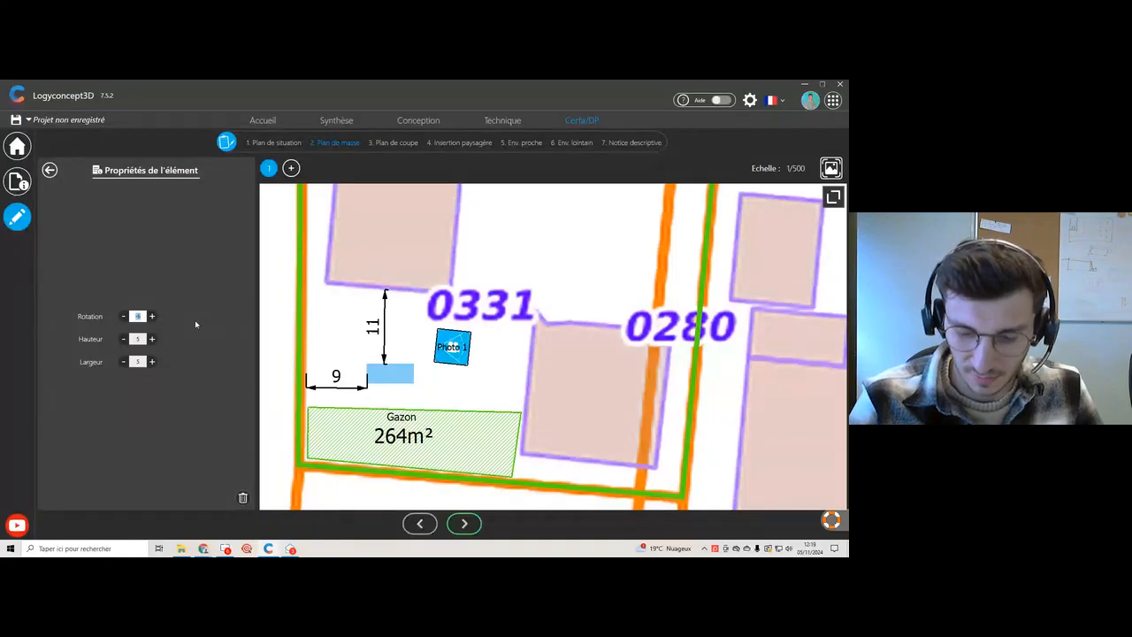
text(9)
key(Return)
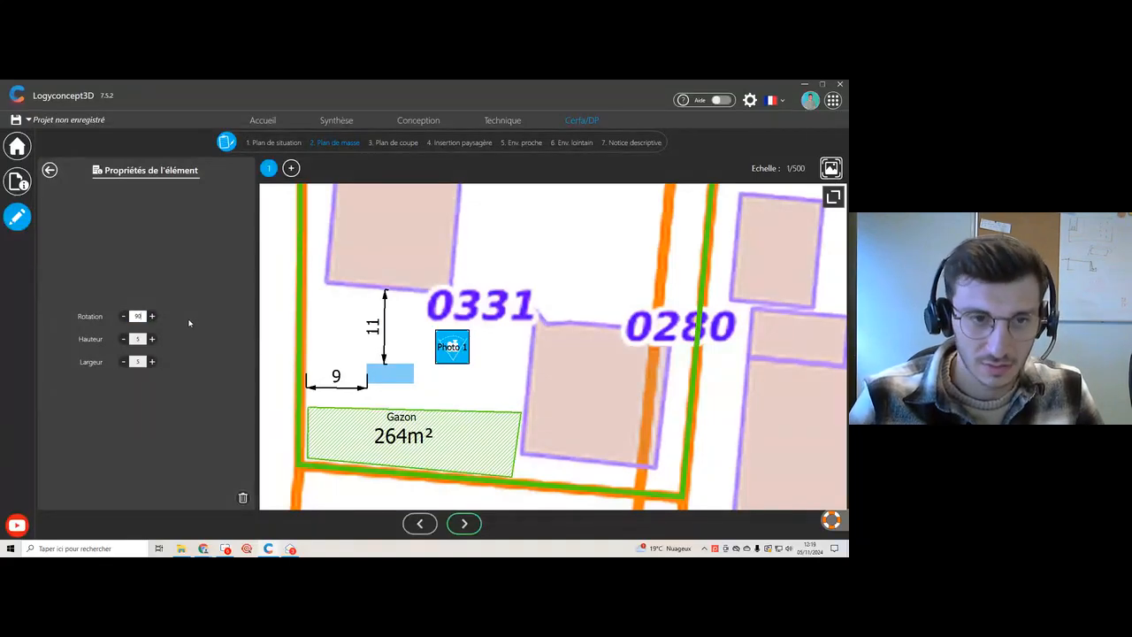
key(BackSpace)
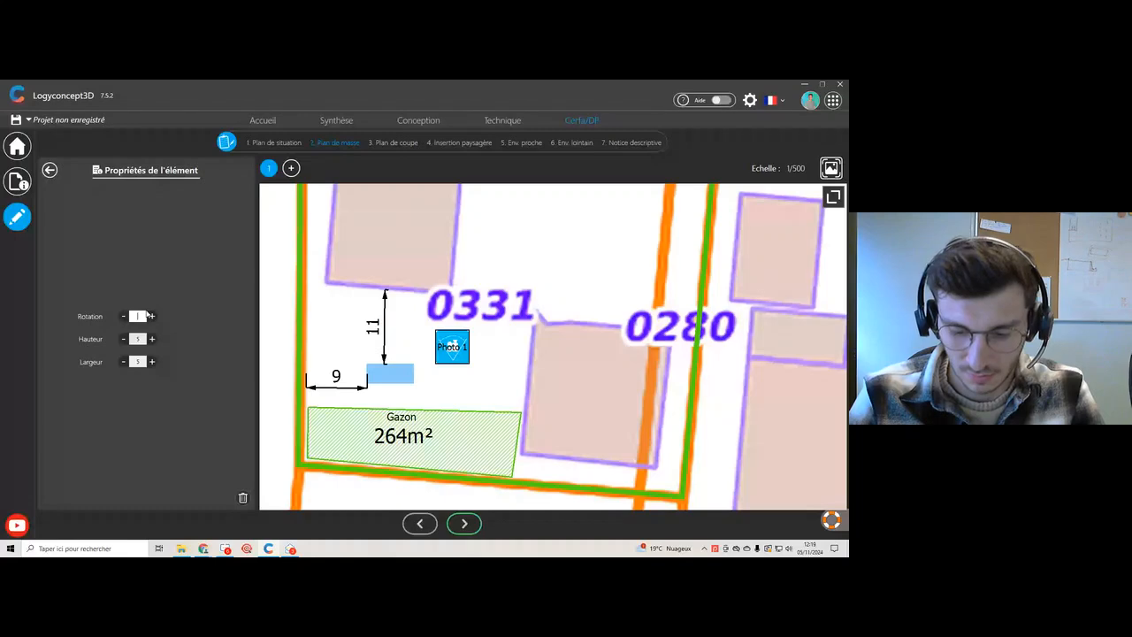
text(180)
key(Return)
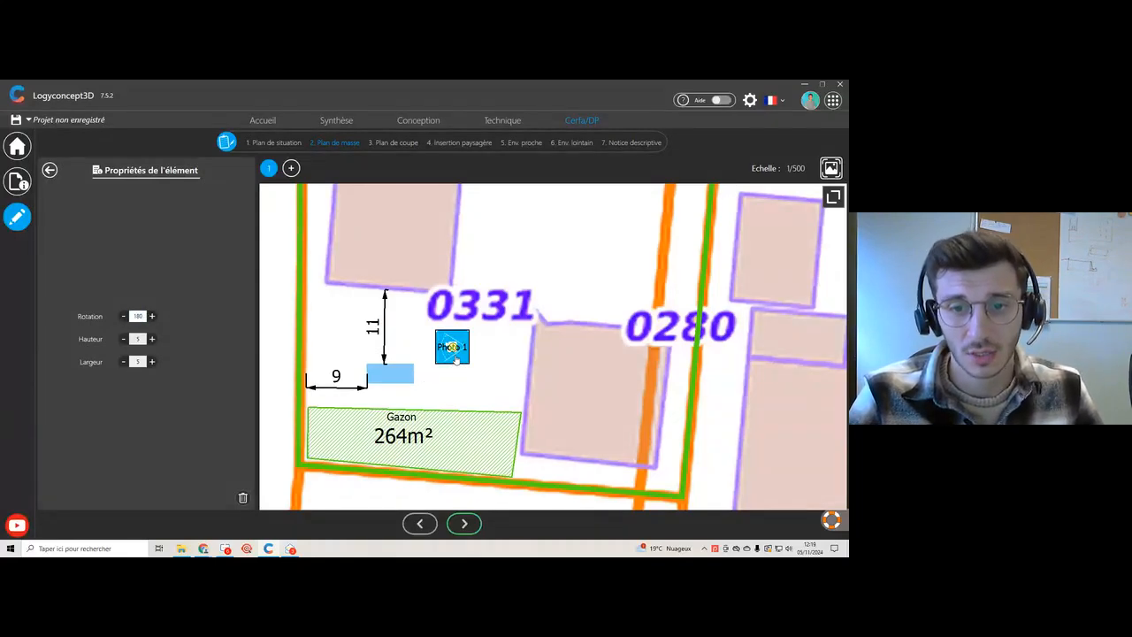
drag(455, 358, 453, 370)
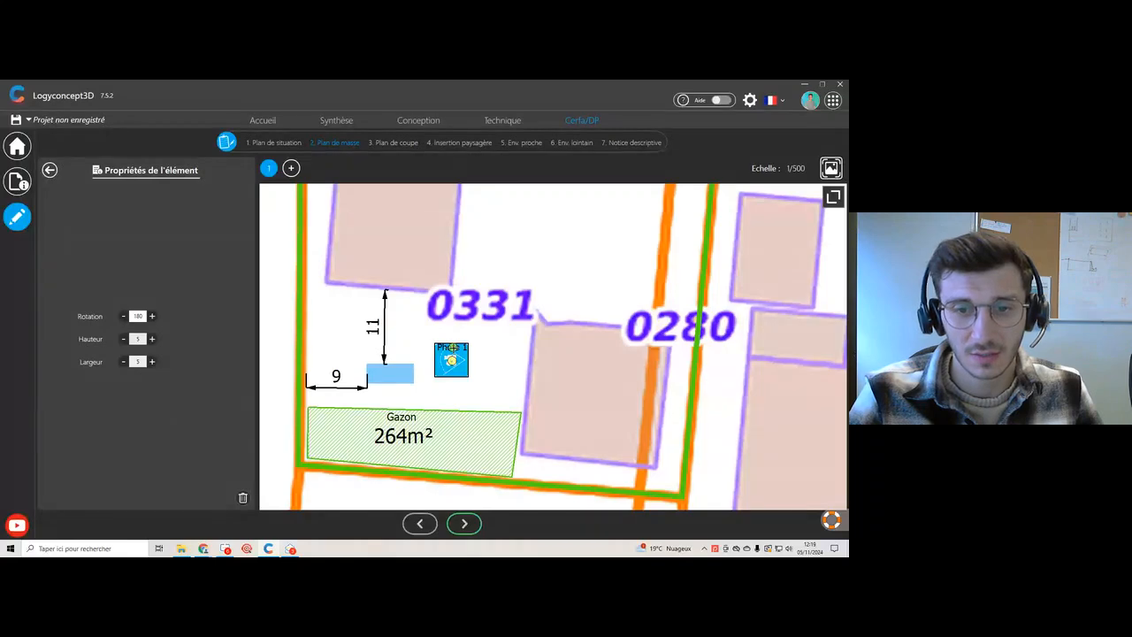
click(449, 391)
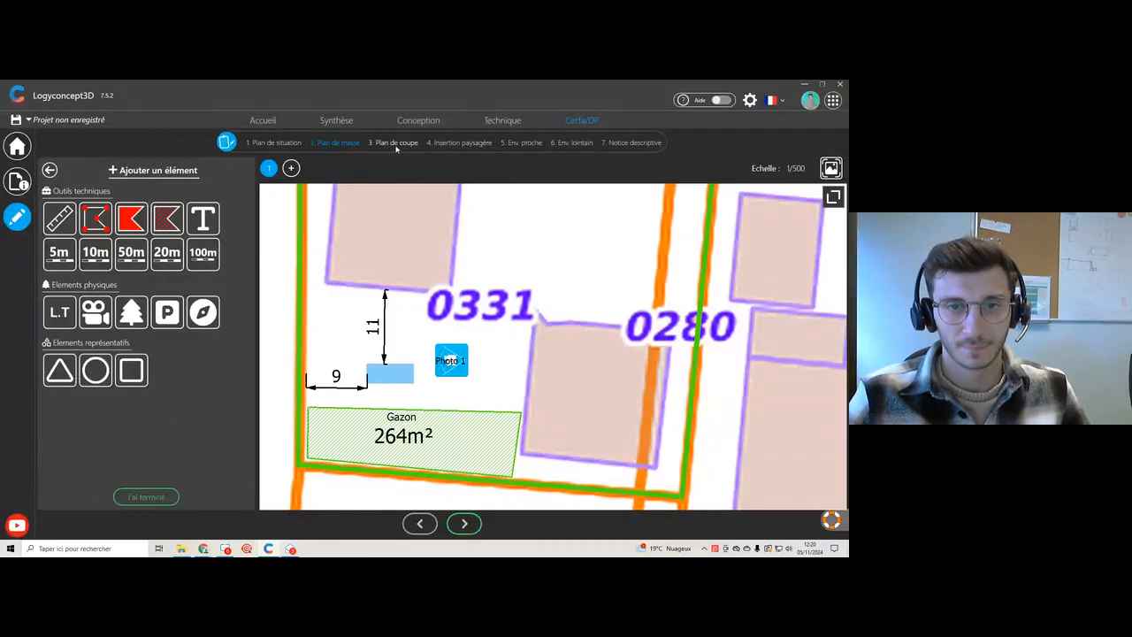
Step: Go on to the section plan stage and create the section plan automatically with its default parameters
scroll(425, 263, down, 3)
drag(337, 286, 322, 324)
click(464, 523)
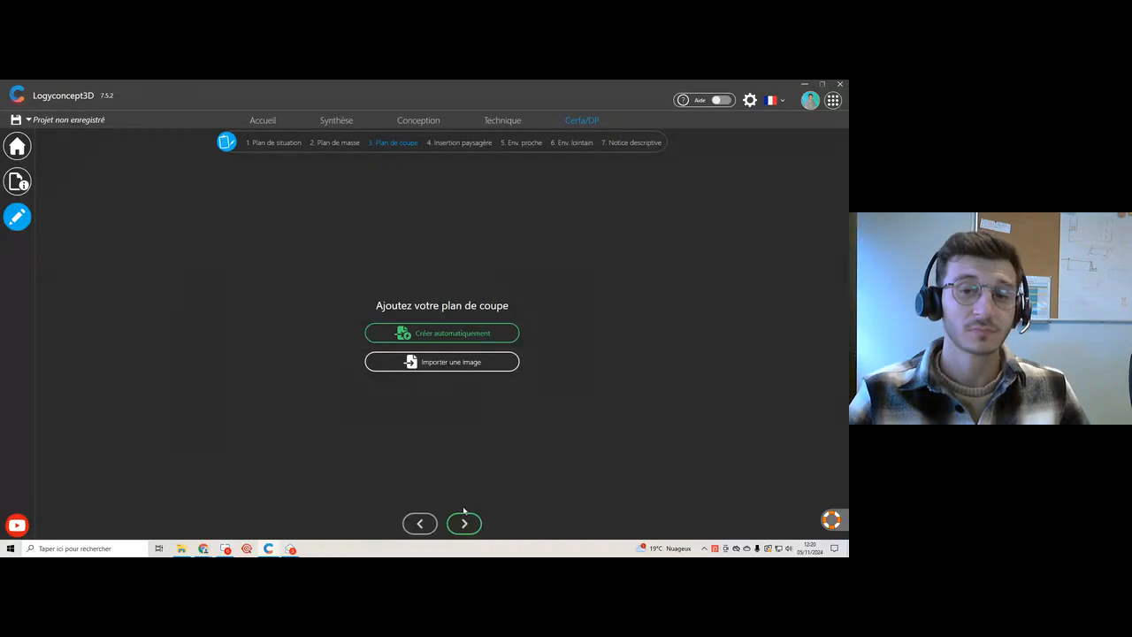
click(447, 335)
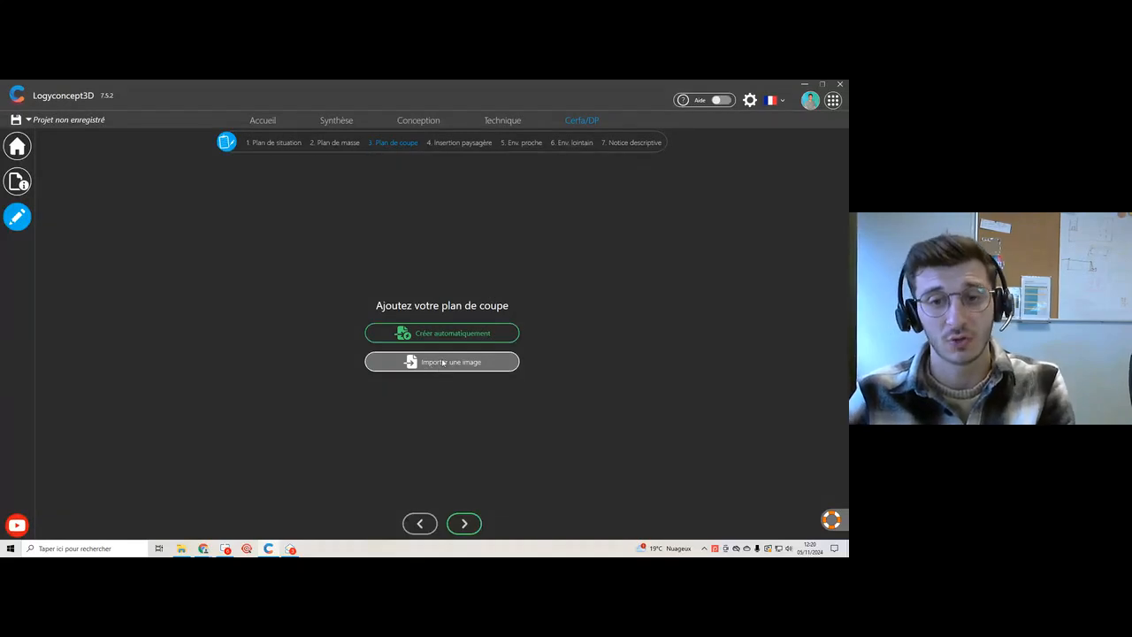
click(451, 339)
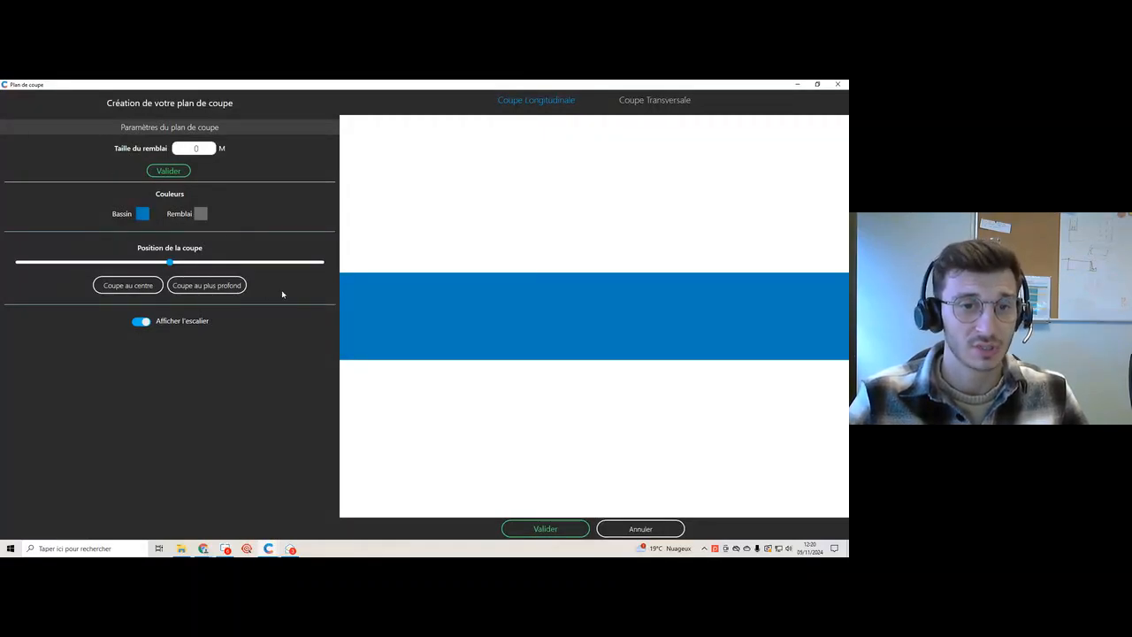
click(544, 528)
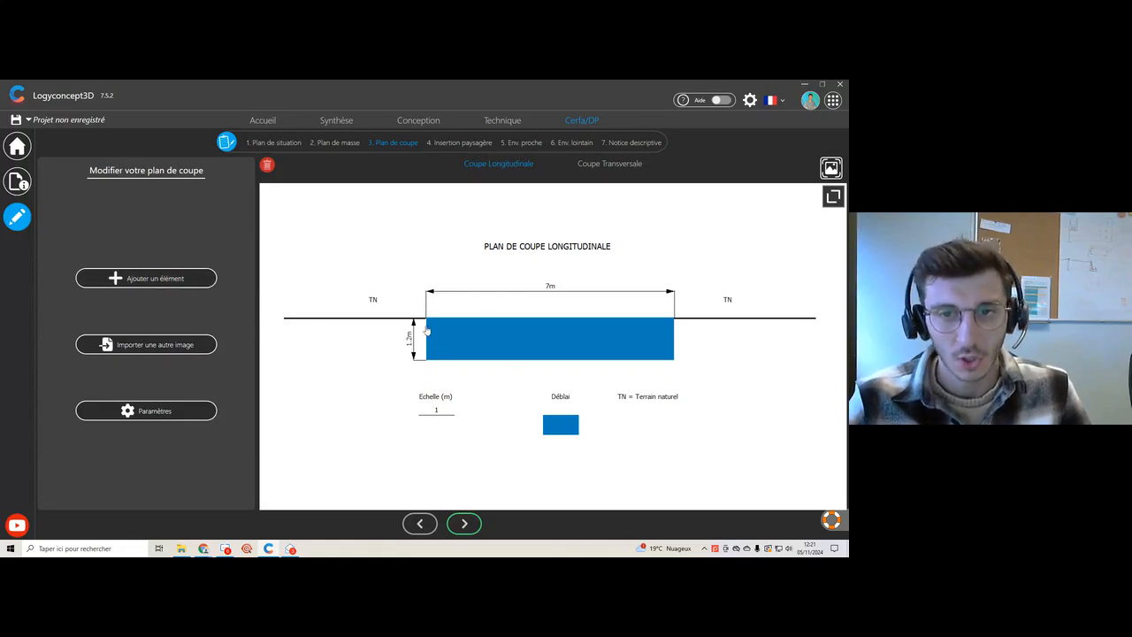
Step: Add a small house (Petite maison) to the left of the pool in the longitudinal section, slightly above ground level
click(166, 280)
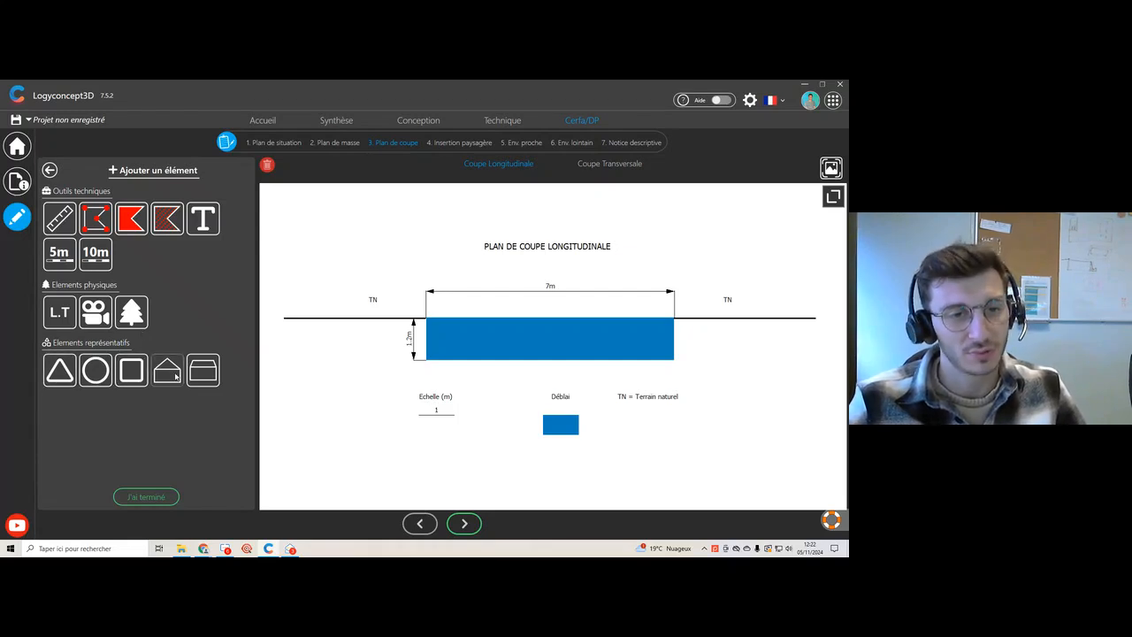
scroll(491, 356, down, 1)
scroll(492, 357, down, 1)
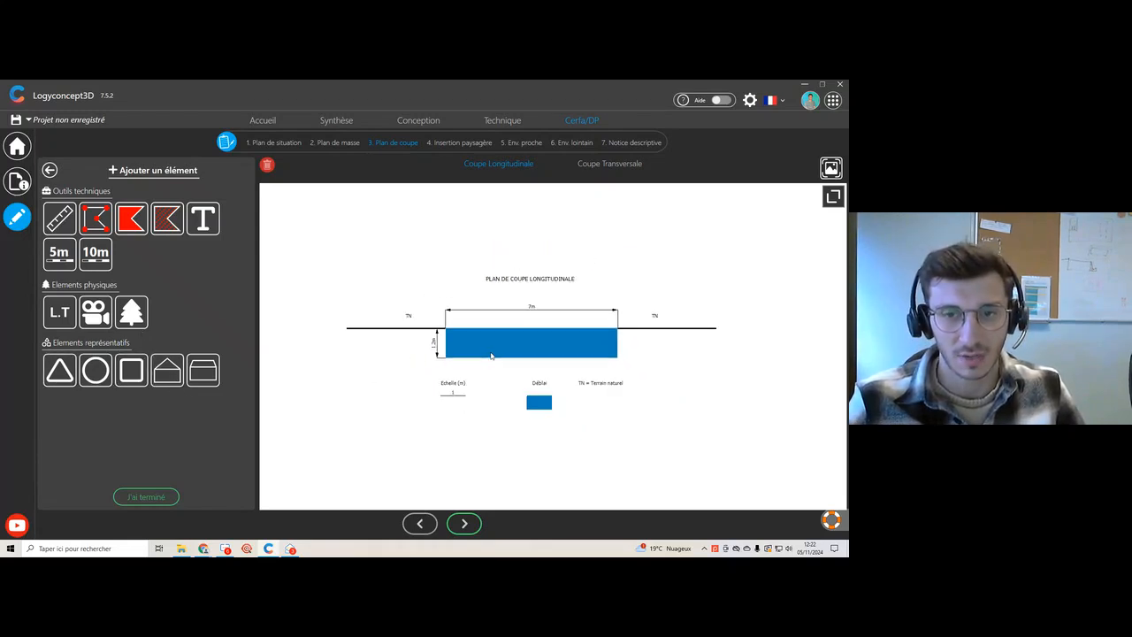
scroll(425, 361, down, 1)
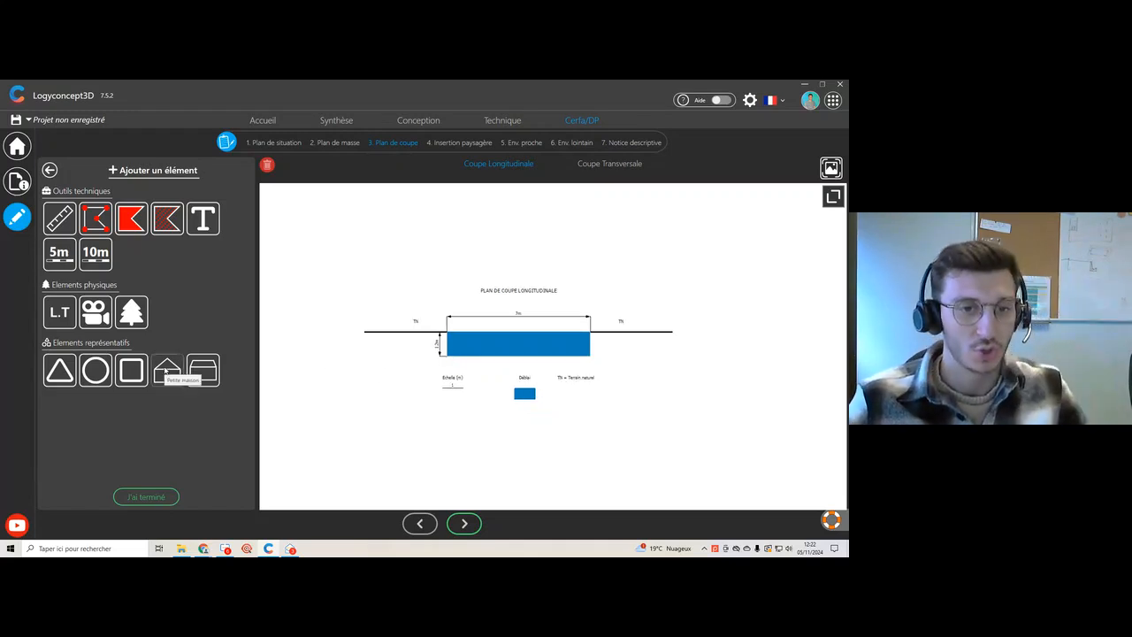
drag(167, 372, 298, 292)
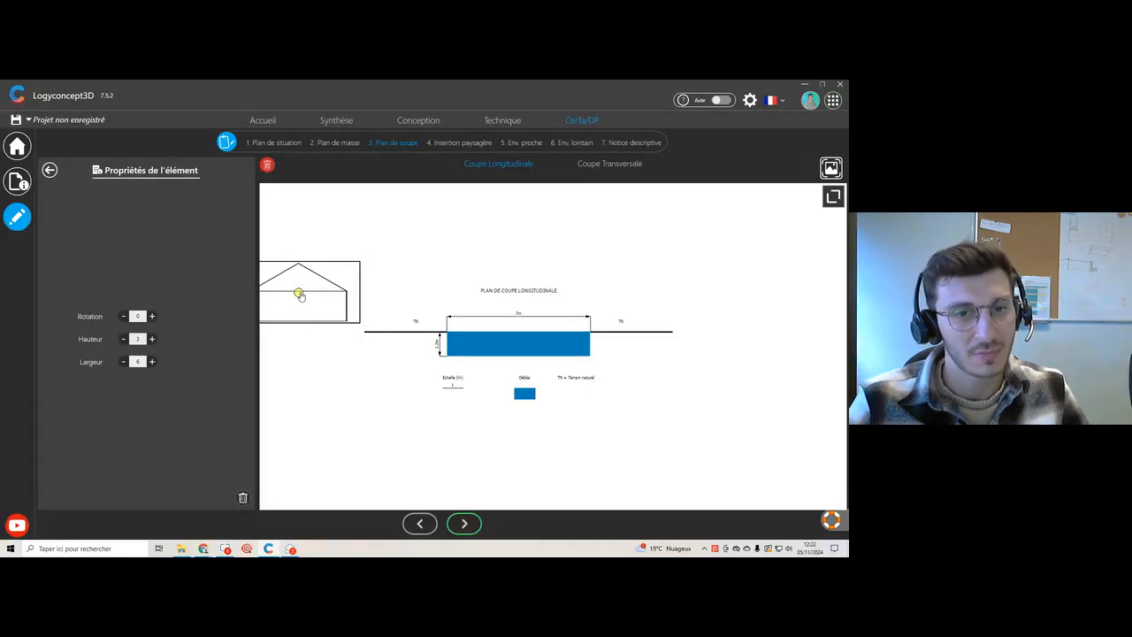
Step: Extend the left natural ground line to the house's lower right corner and shape its points into a slope down to the pool
click(379, 335)
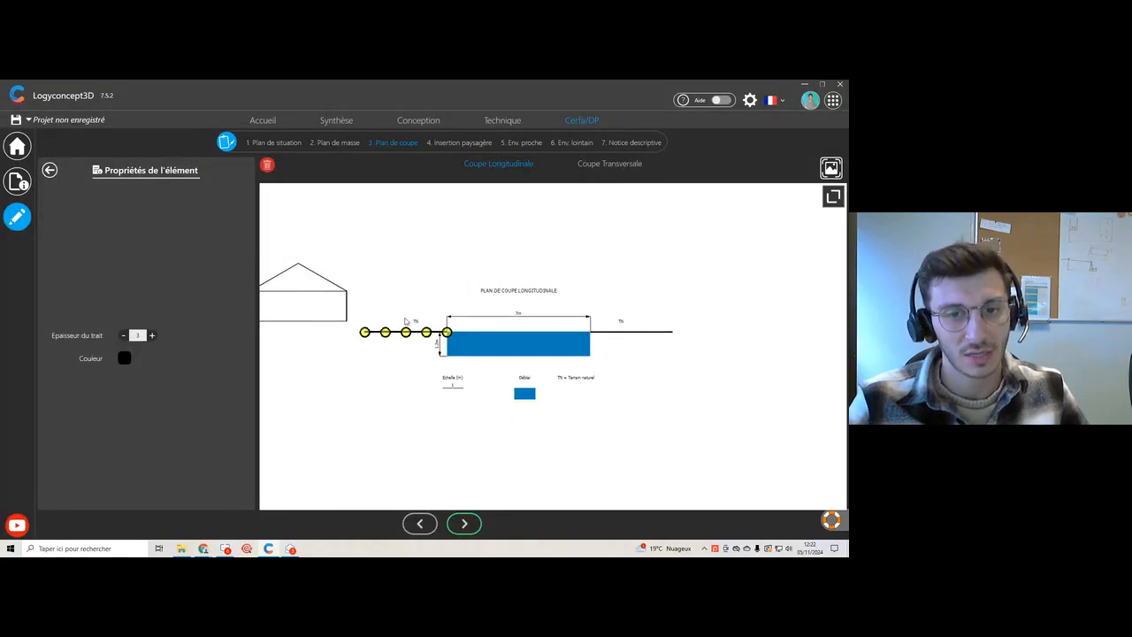
drag(365, 332, 346, 321)
scroll(346, 321, up, 5)
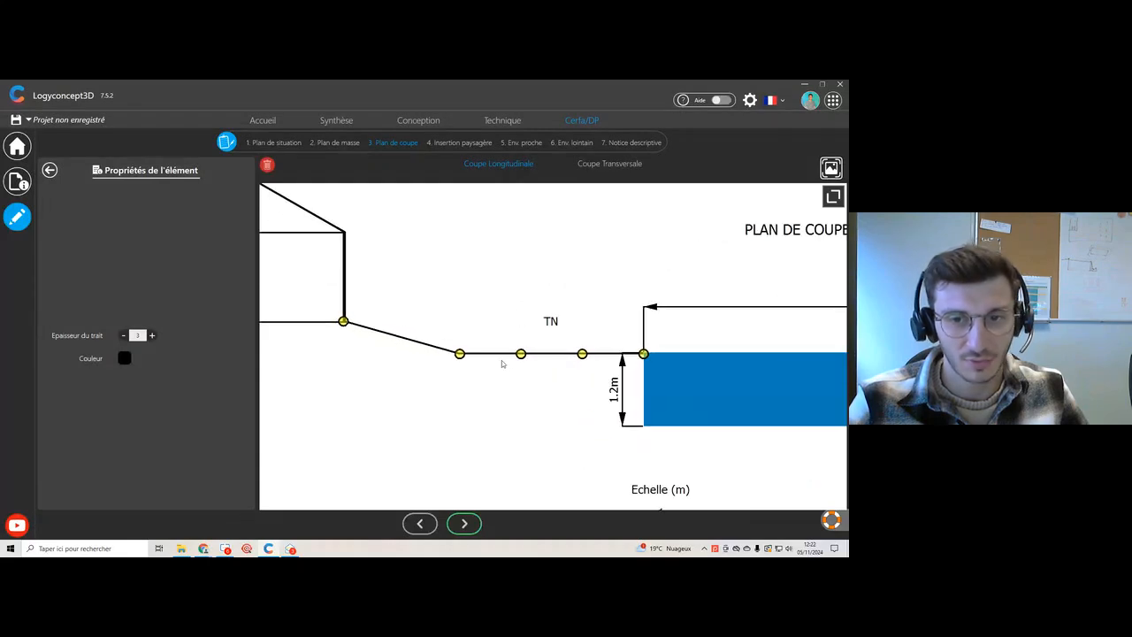
drag(459, 355, 379, 341)
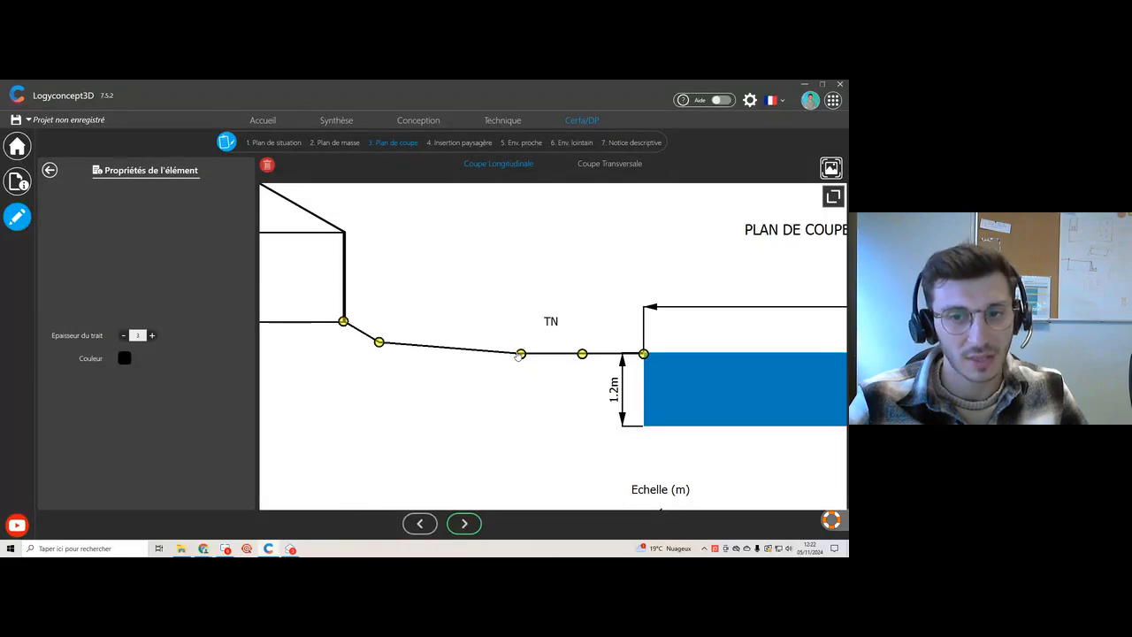
drag(521, 354, 484, 359)
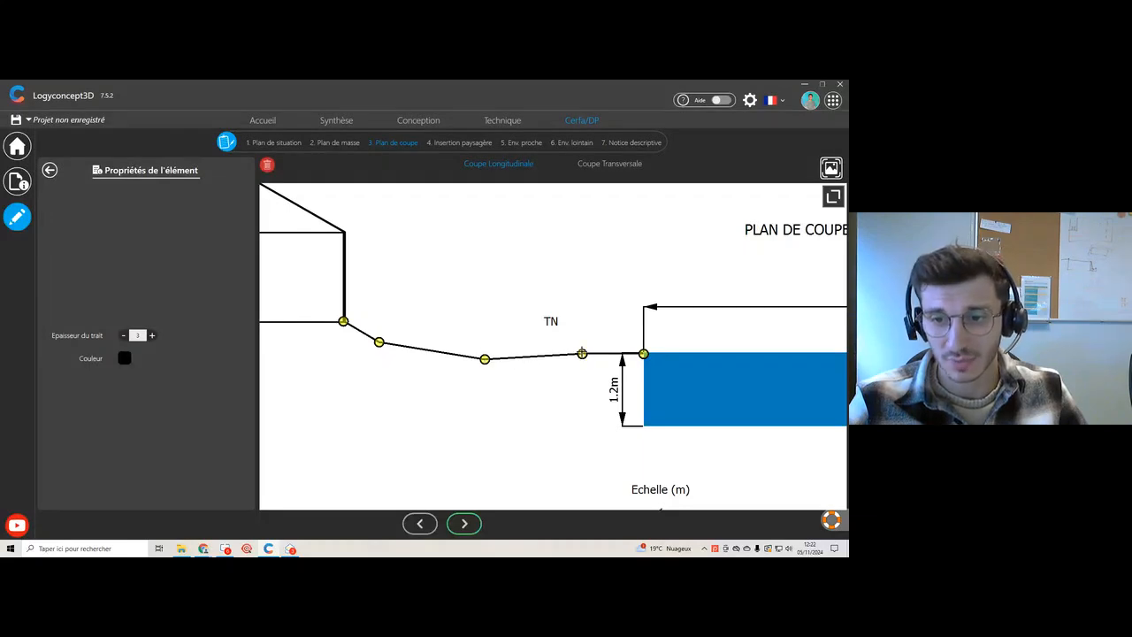
drag(582, 354, 582, 357)
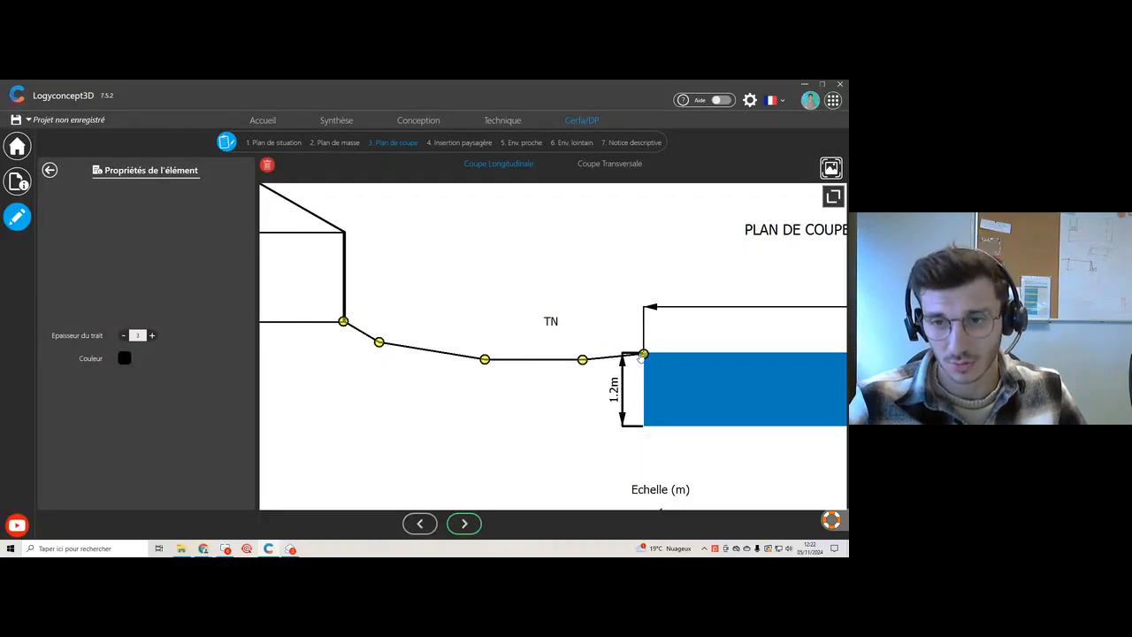
click(580, 320)
scroll(522, 349, down, 5)
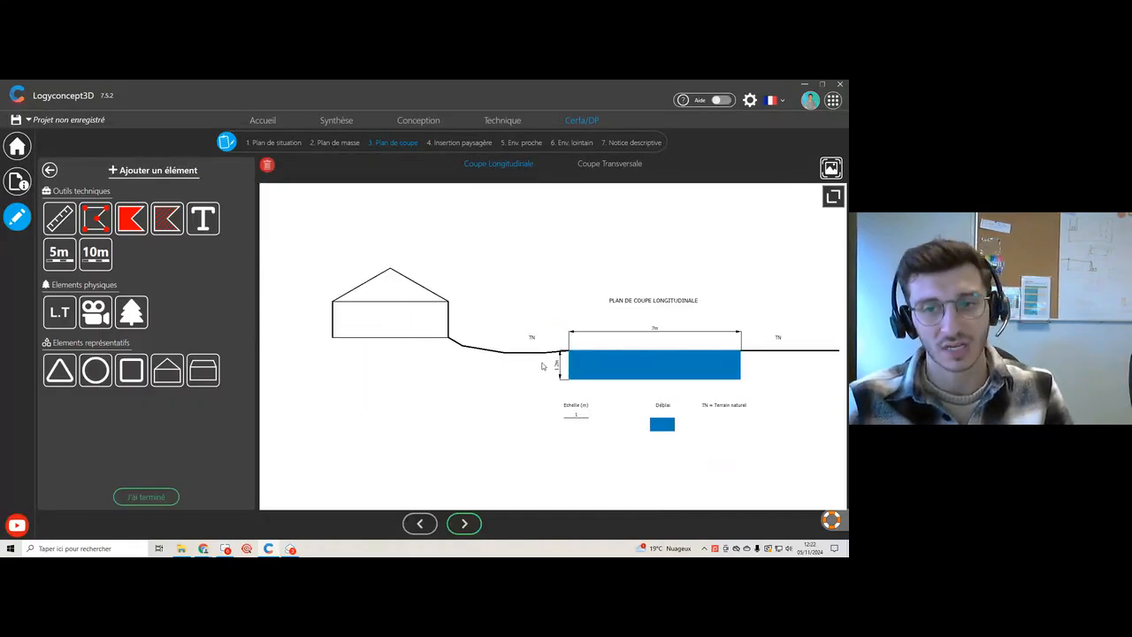
Step: Set the ground level (Niveau du sol) in the section plan's parameters to -0.42 m
drag(511, 381, 473, 375)
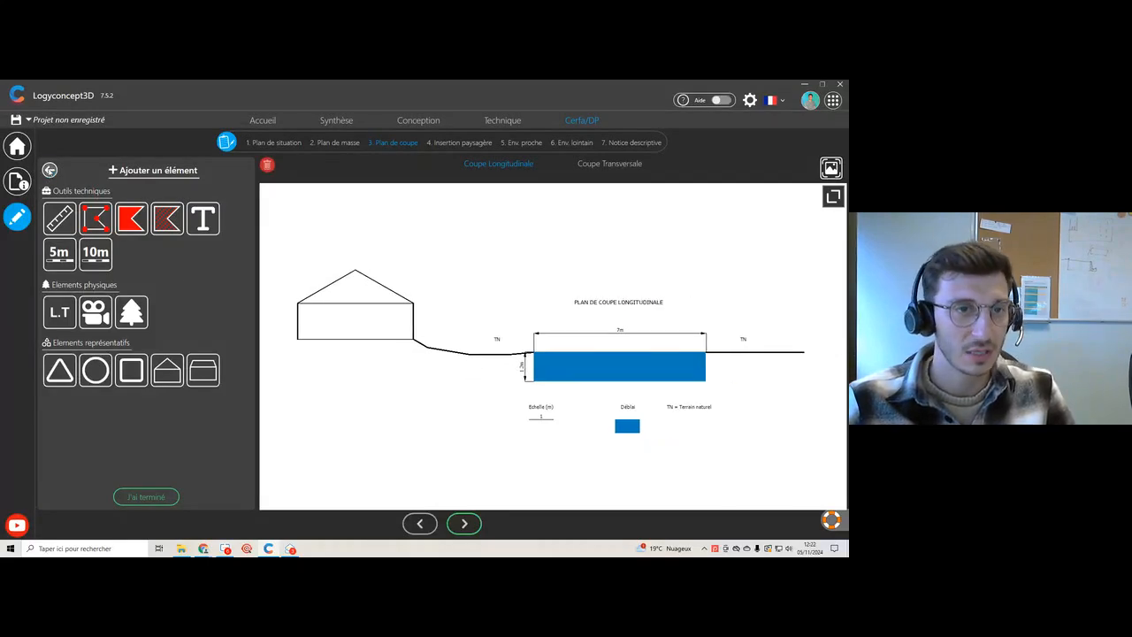
click(49, 170)
click(153, 410)
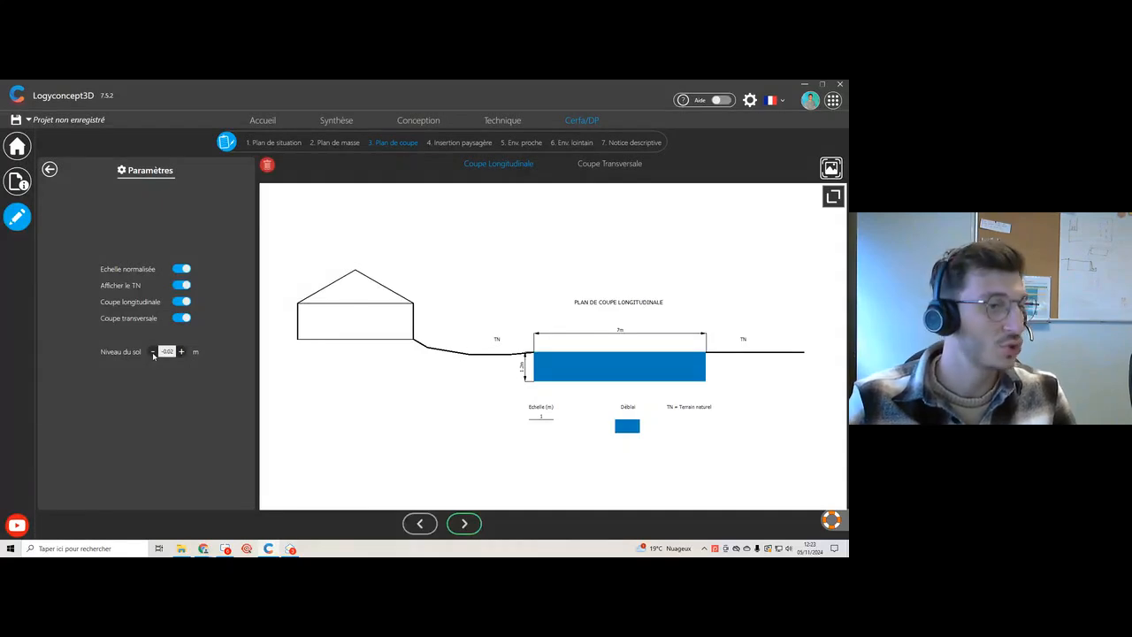
click(153, 353)
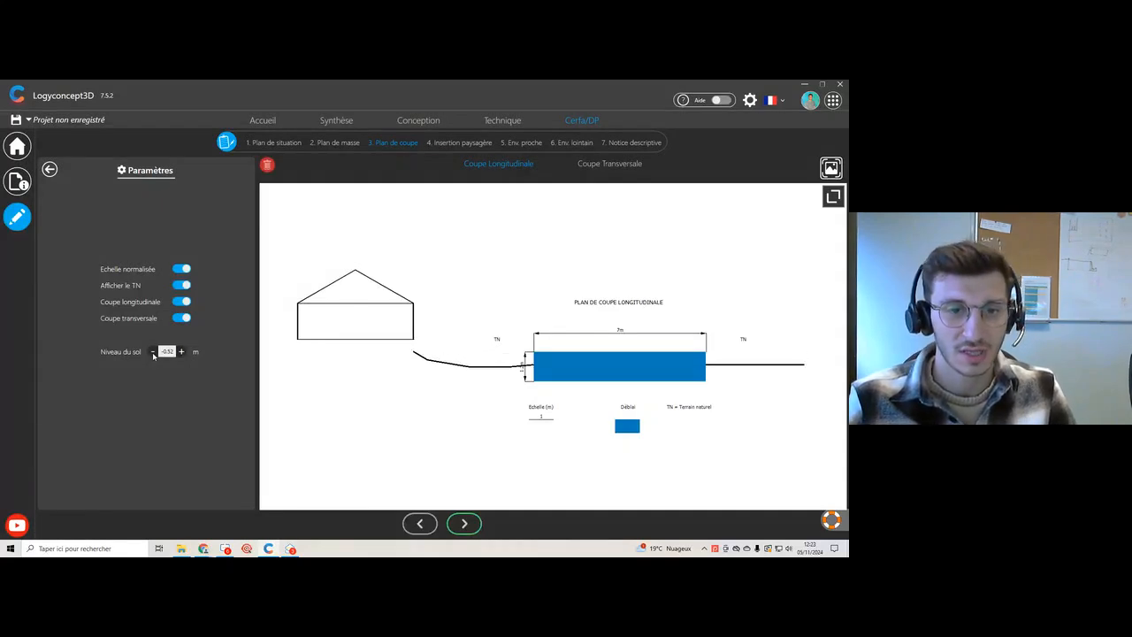
click(153, 352)
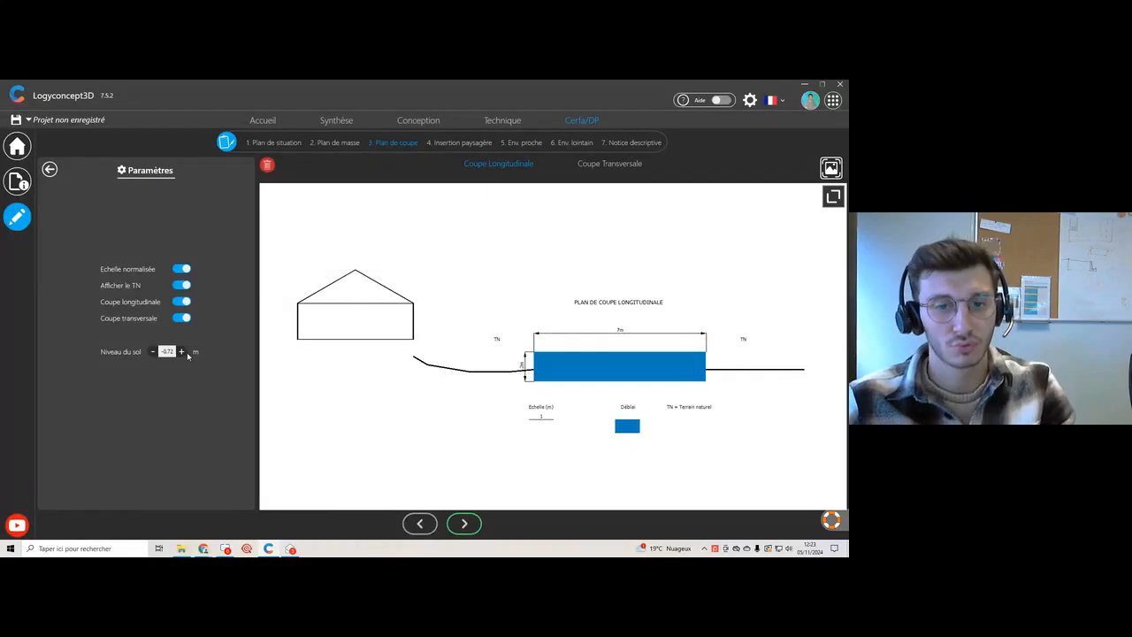
click(182, 353)
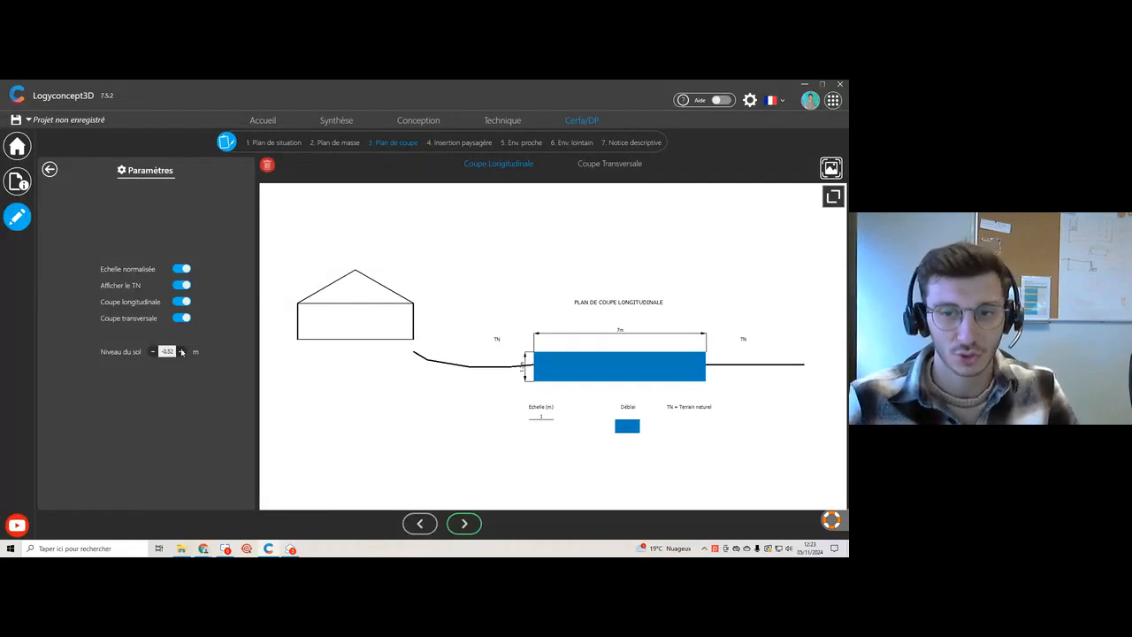
click(183, 353)
click(182, 352)
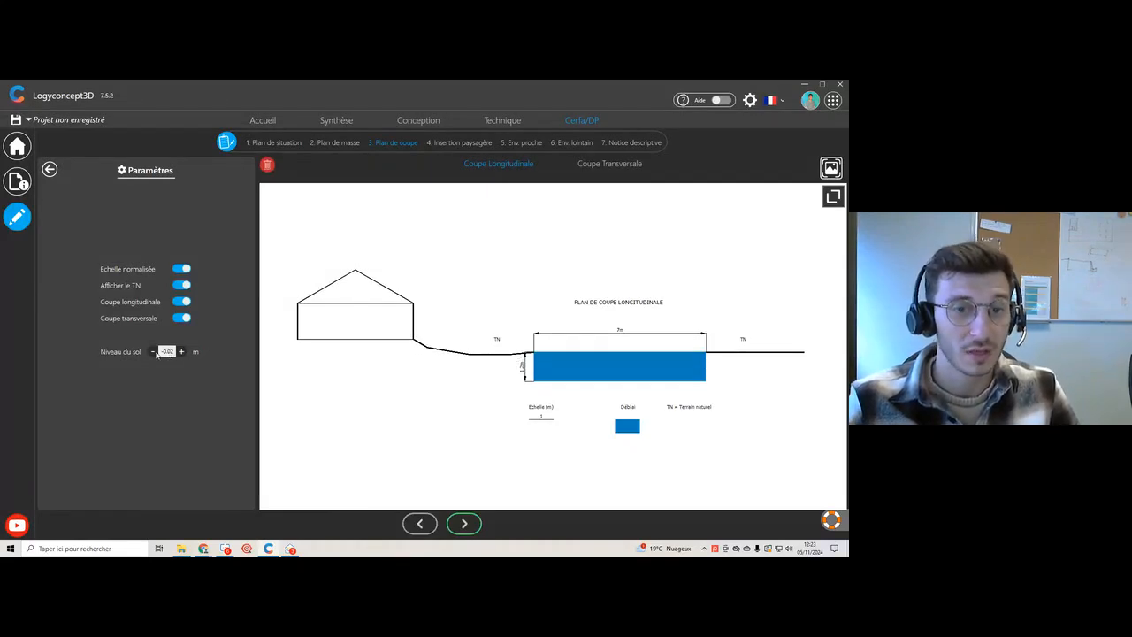
click(153, 352)
click(153, 352)
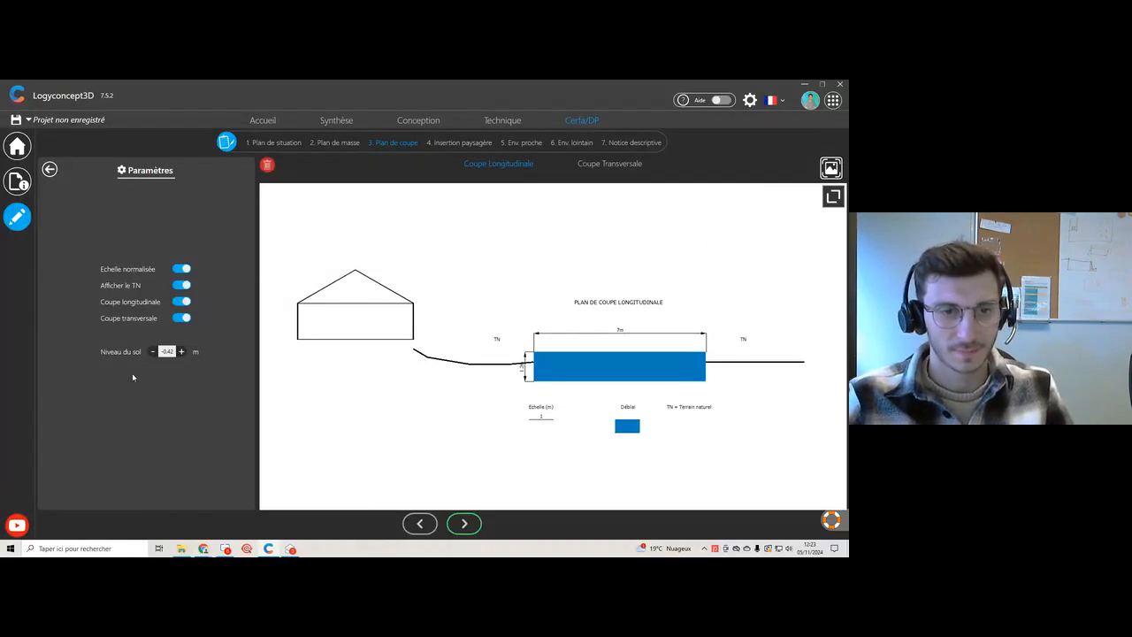
Step: Set the ground level (Niveau du sol) of the section plan to -0.02 m and leave the parameters
click(153, 353)
click(153, 353)
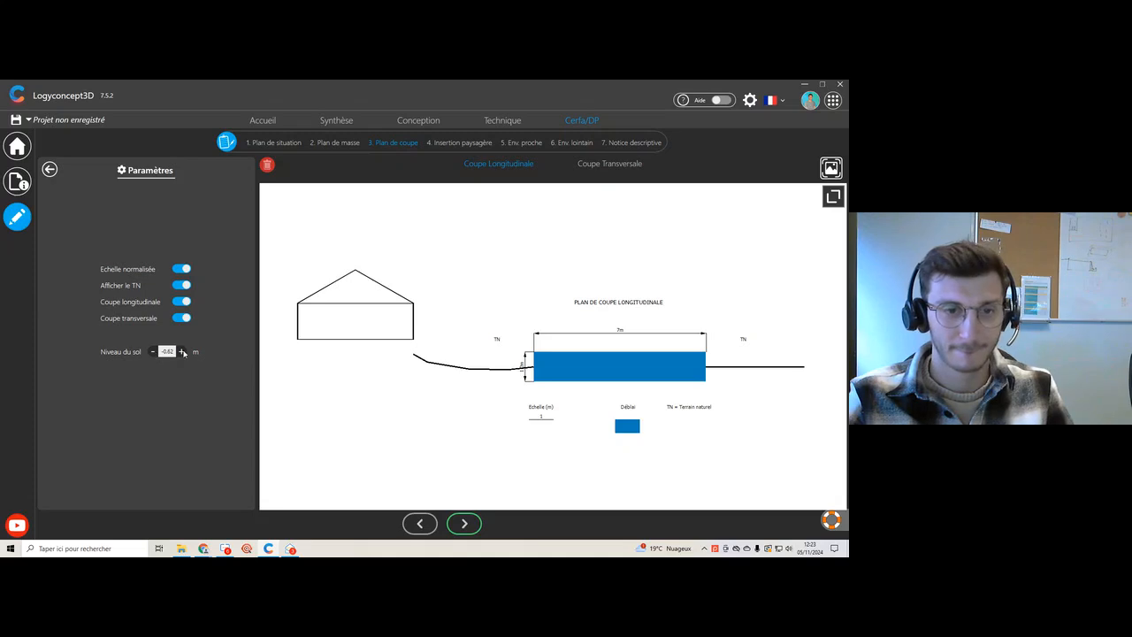
click(183, 353)
click(183, 353)
click(183, 353)
click(183, 353)
click(183, 353)
click(183, 352)
click(183, 353)
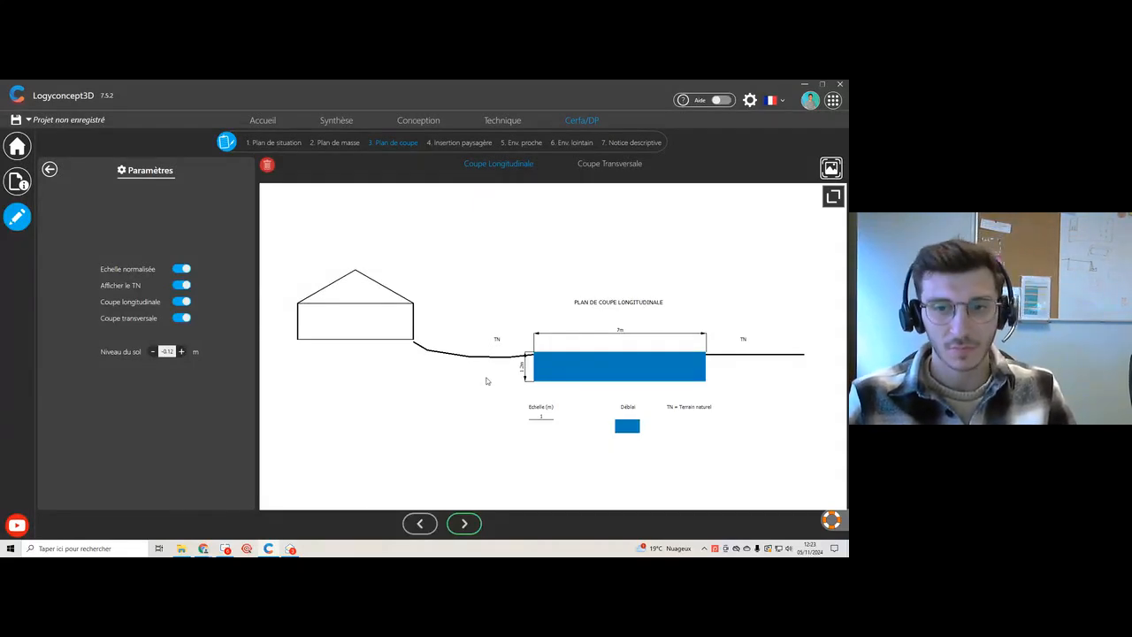
click(153, 352)
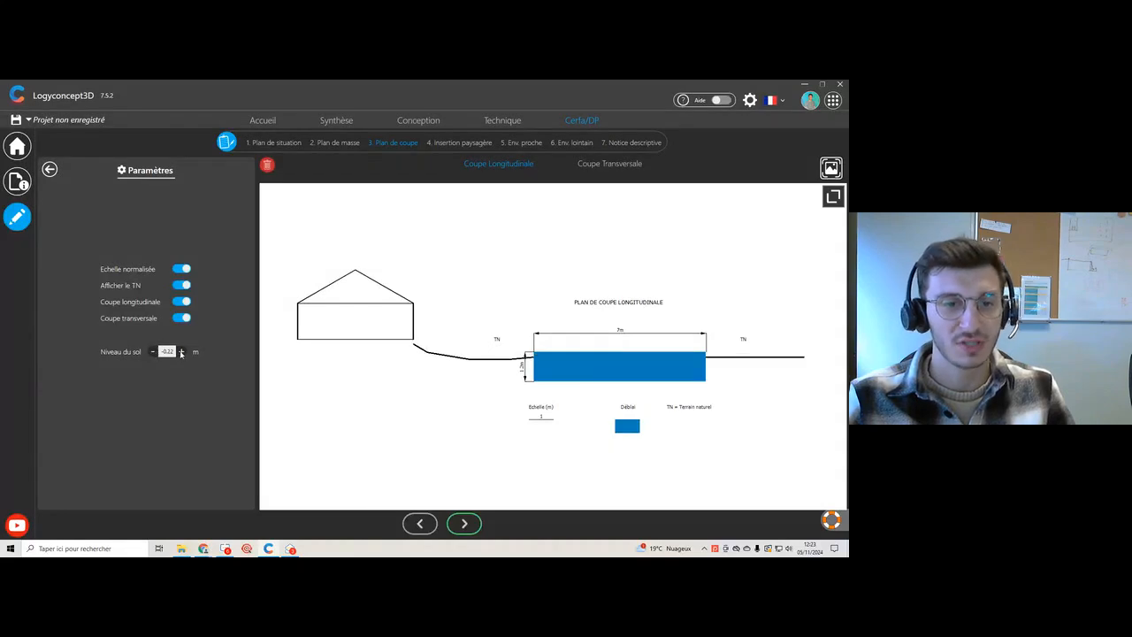
click(181, 352)
click(181, 352)
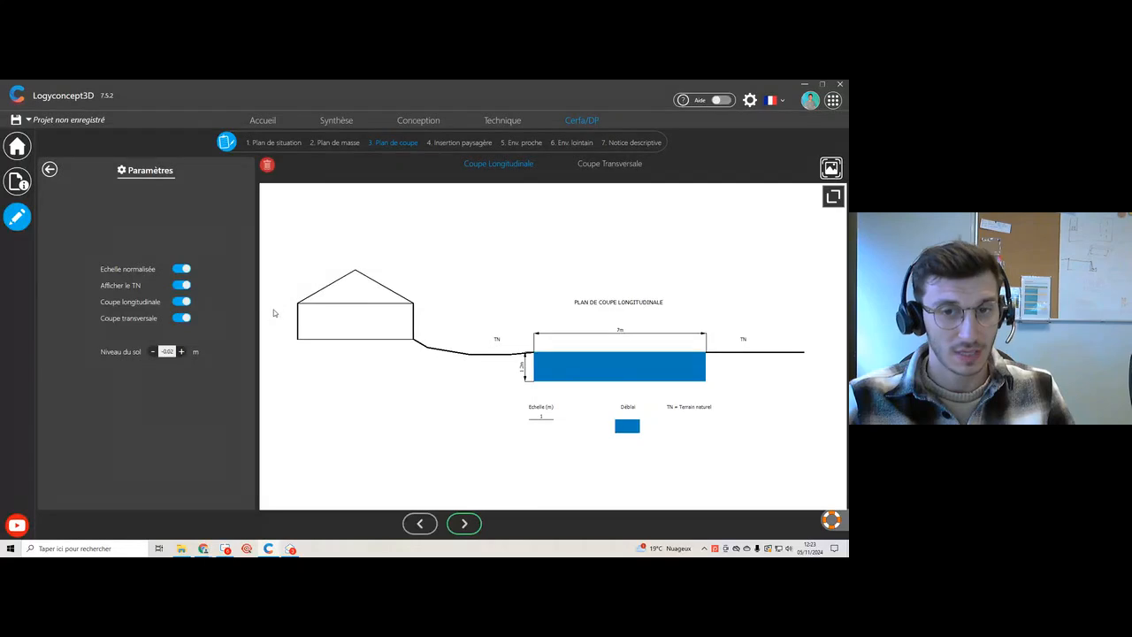
click(50, 170)
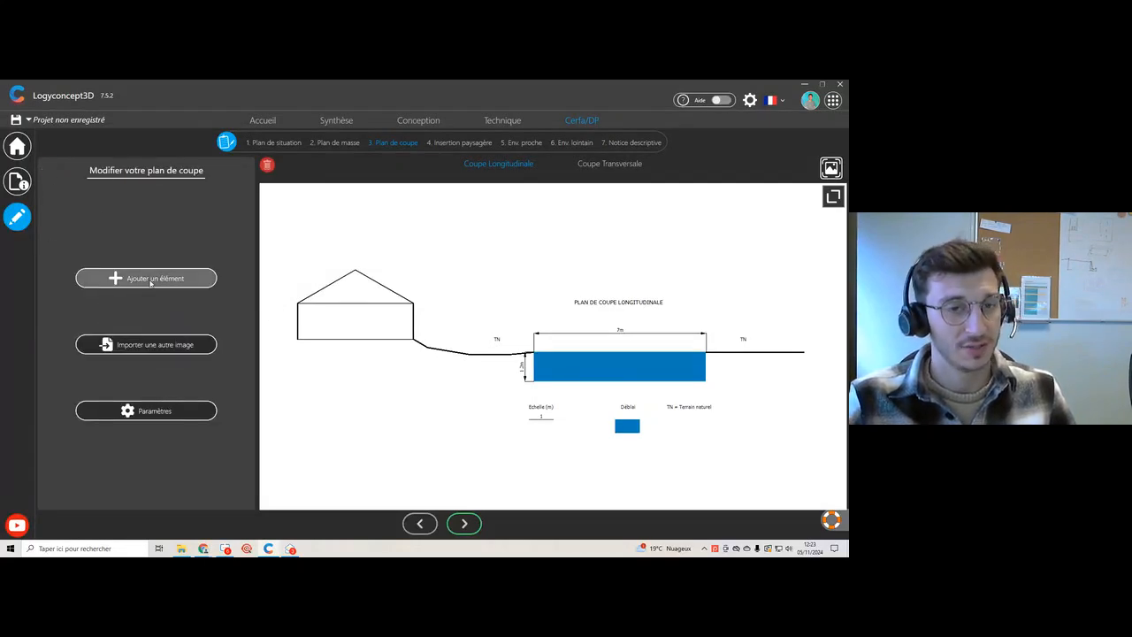
Step: Add a horizontal dimension of about 4.92 m between the house's right wall and the pool's left edge in the longitudinal section
click(152, 280)
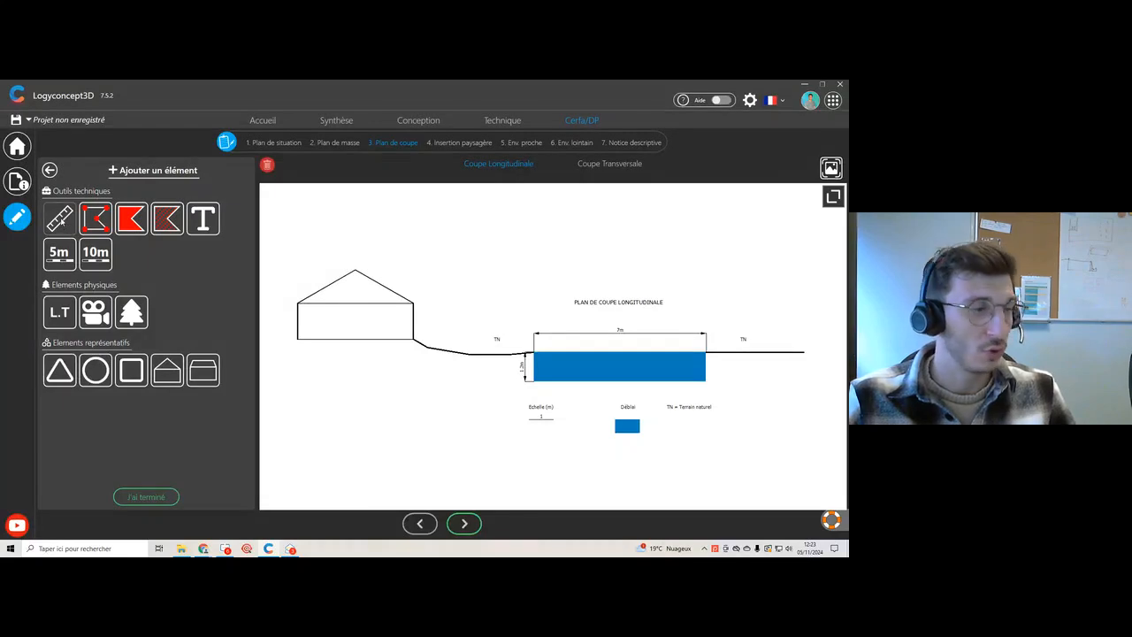
click(60, 219)
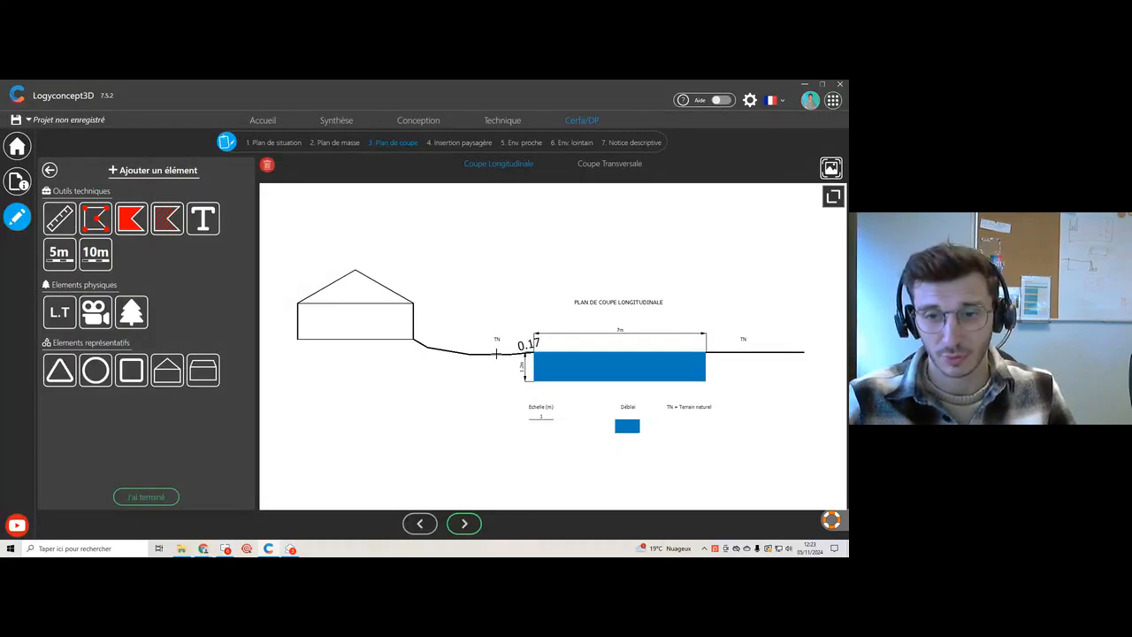
click(412, 352)
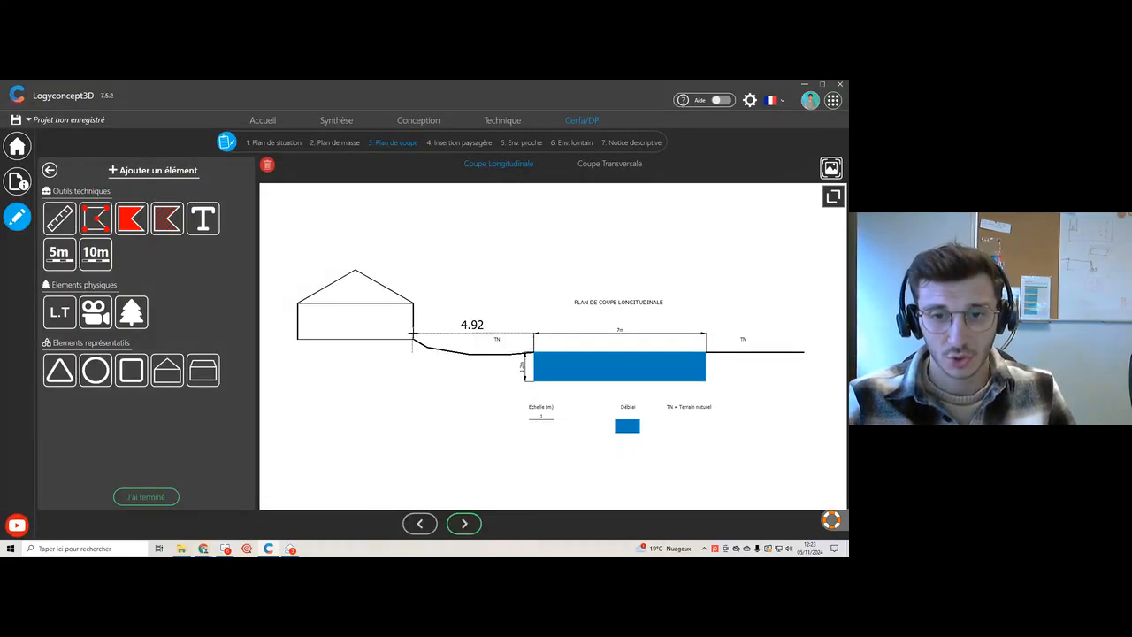
click(412, 335)
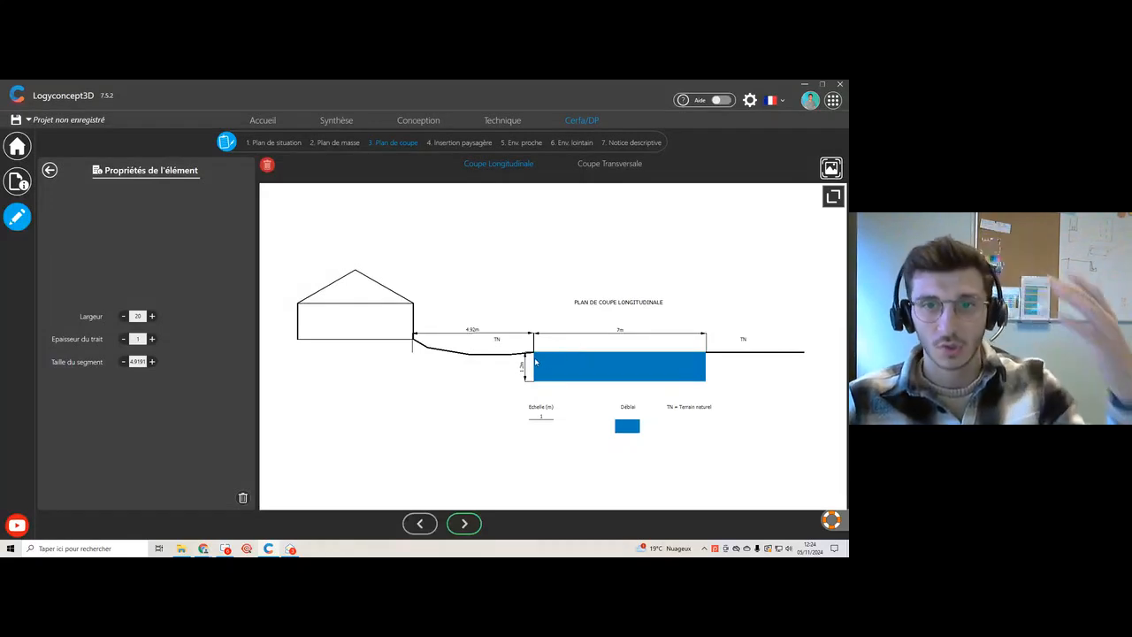
Step: Check the transverse section, go on to the landscape insertion stage and keep the image "LOGYLINE - projet sanguinet formation (1)" selected
click(607, 165)
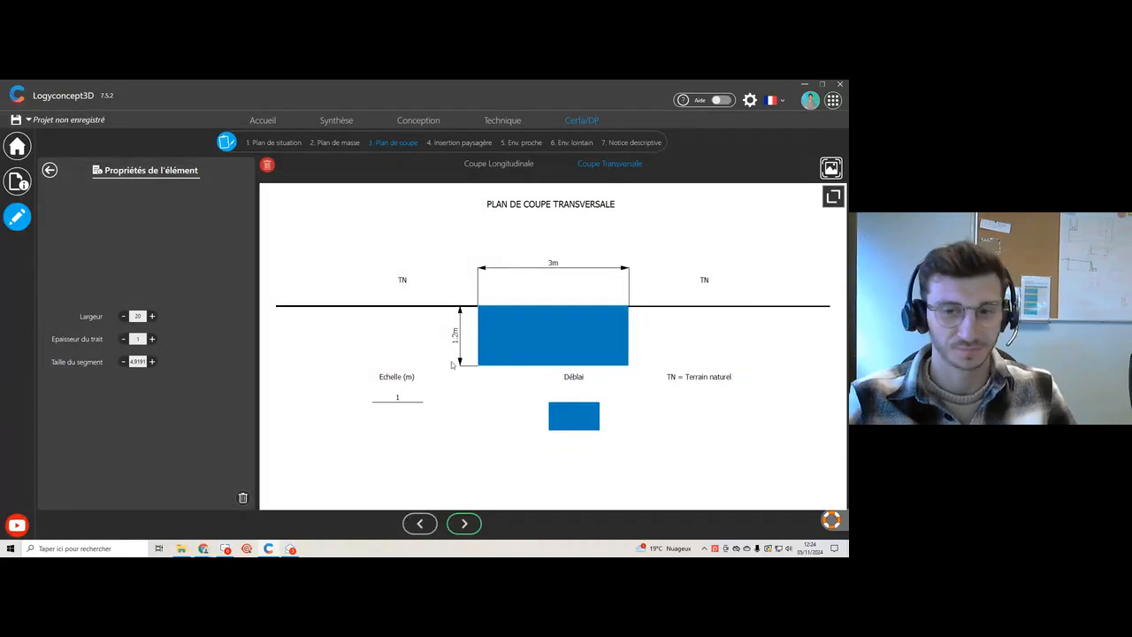
click(466, 522)
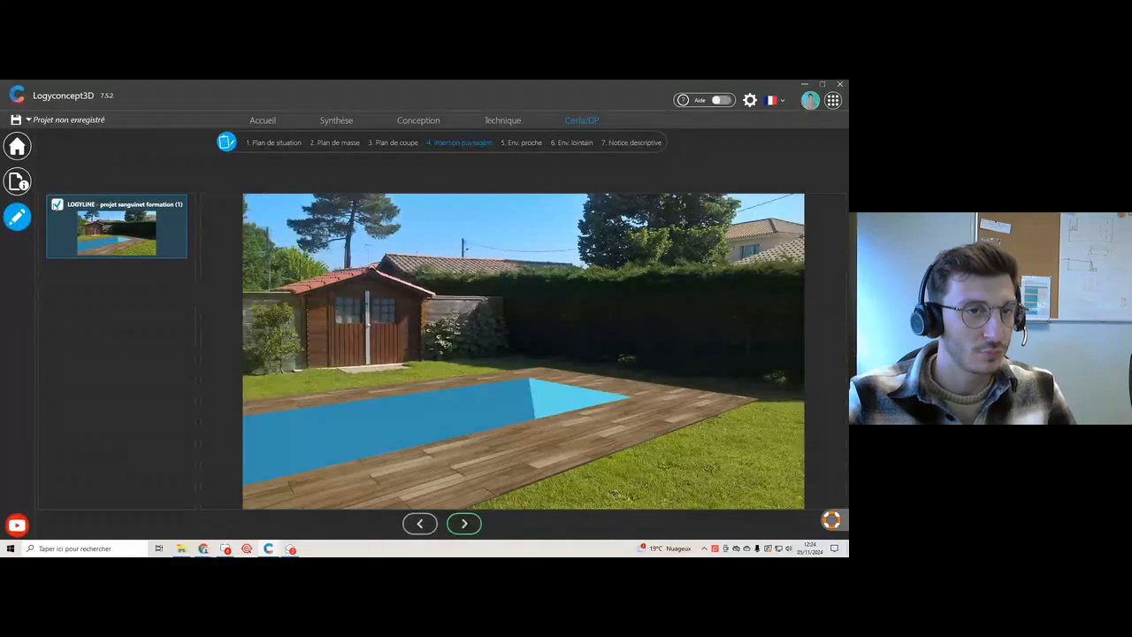
click(57, 205)
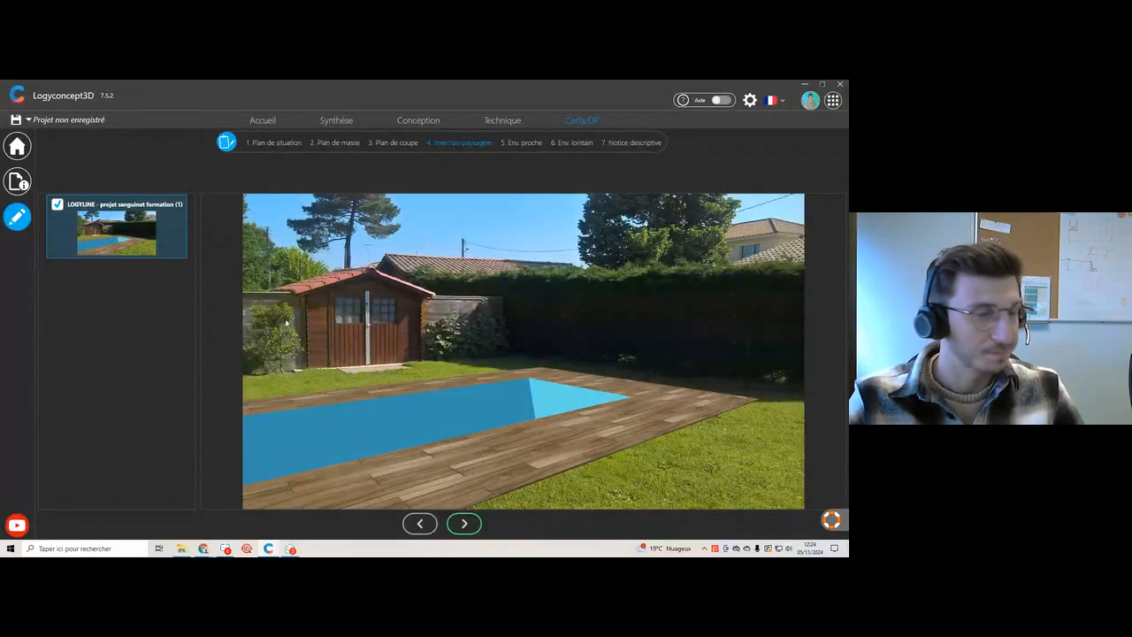
Step: Capture a Google Maps Street View image of the street beside the site marker as the near environment (Env. proche)
click(460, 521)
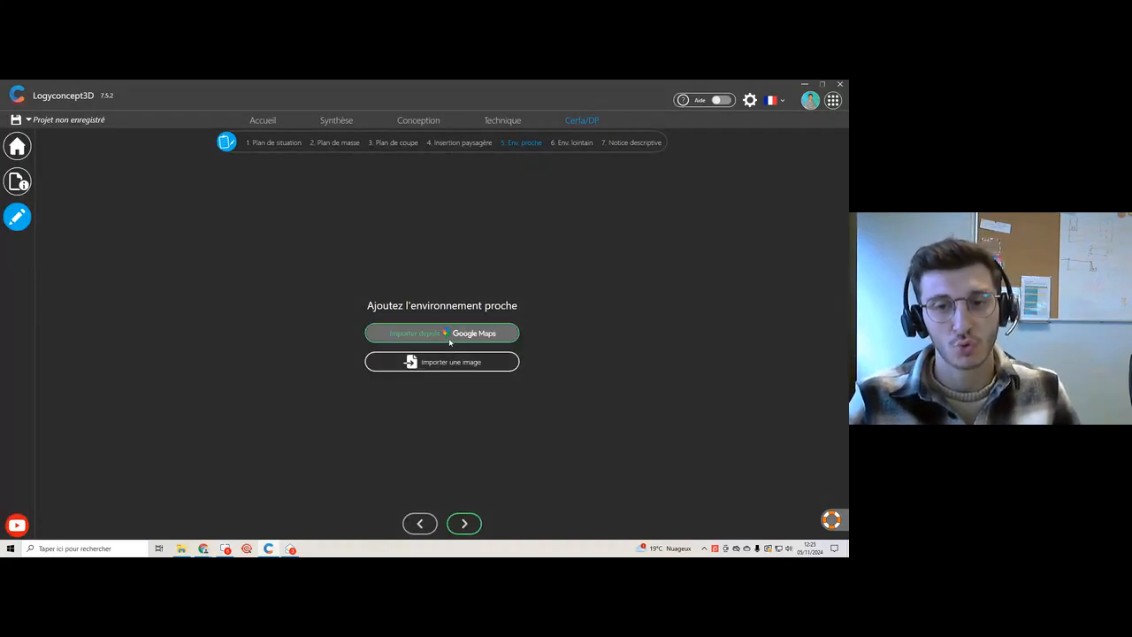
click(449, 336)
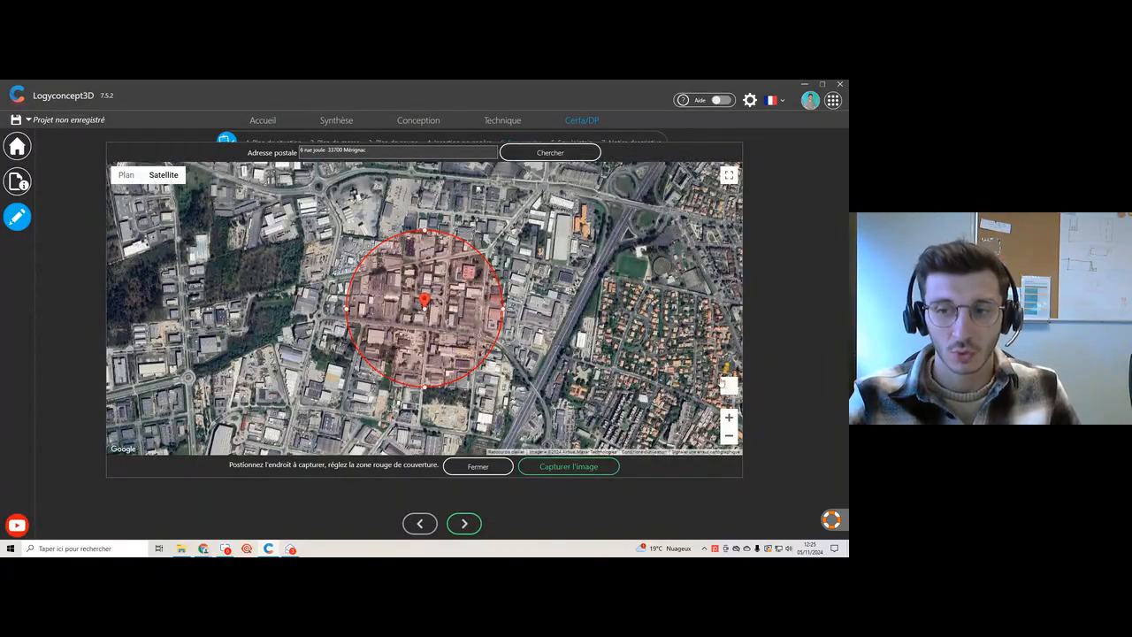
mouse_move(728, 386)
mouse_down()
mouse_move(608, 317)
mouse_move(651, 352)
mouse_move(728, 387)
mouse_up()
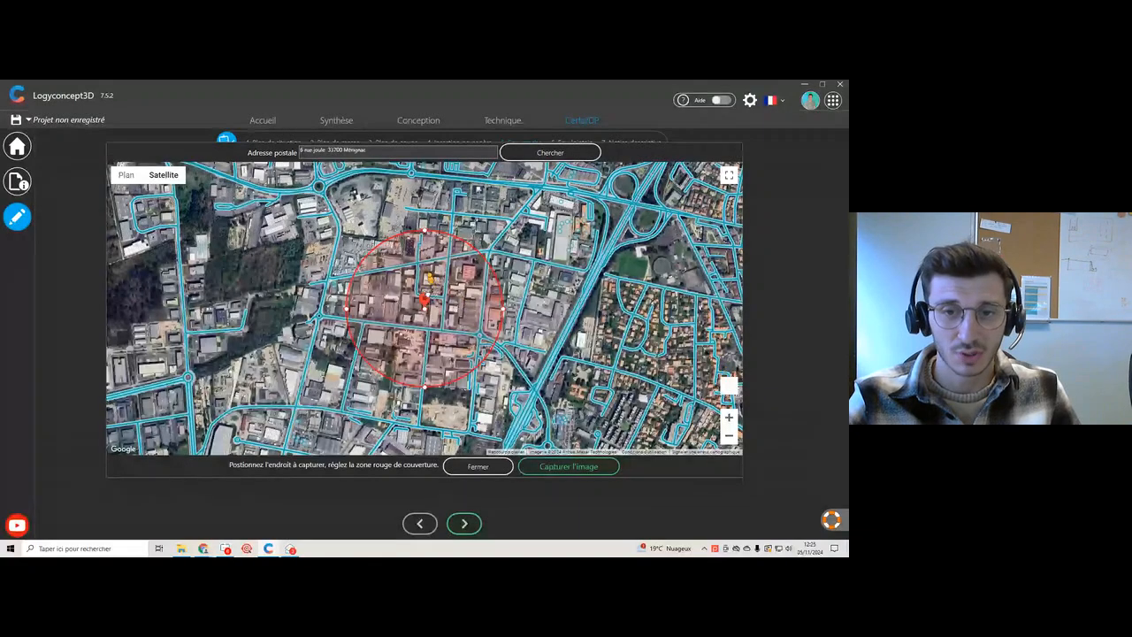
drag(292, 343, 627, 323)
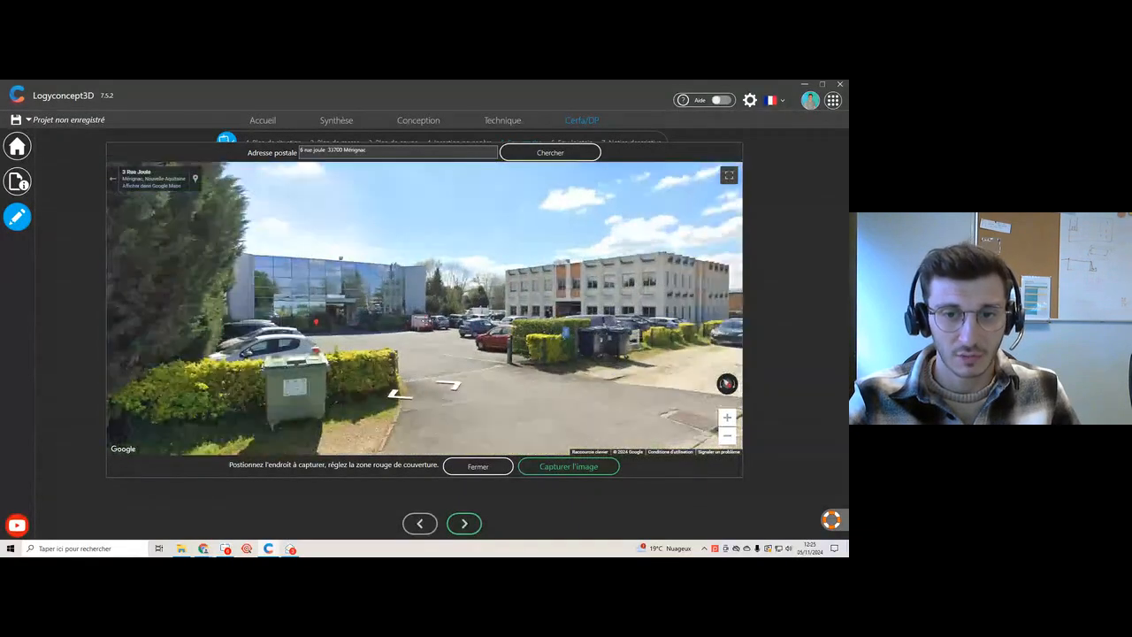
click(546, 462)
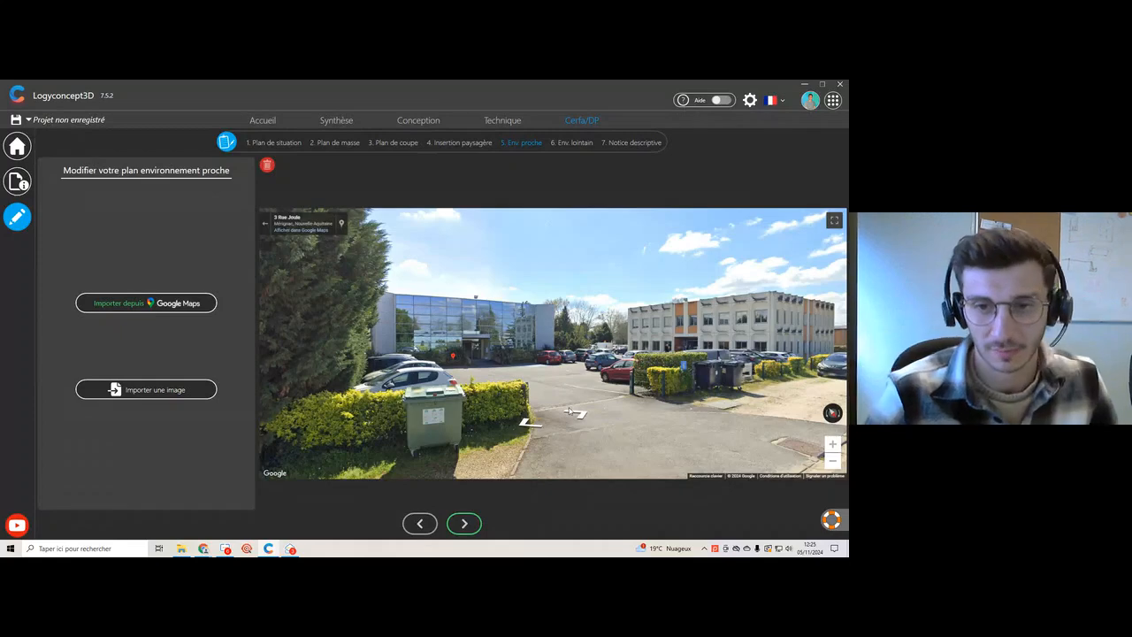
Step: Capture the Google Maps view of the site in Plan mode as the far environment (Env. lointain)
click(469, 522)
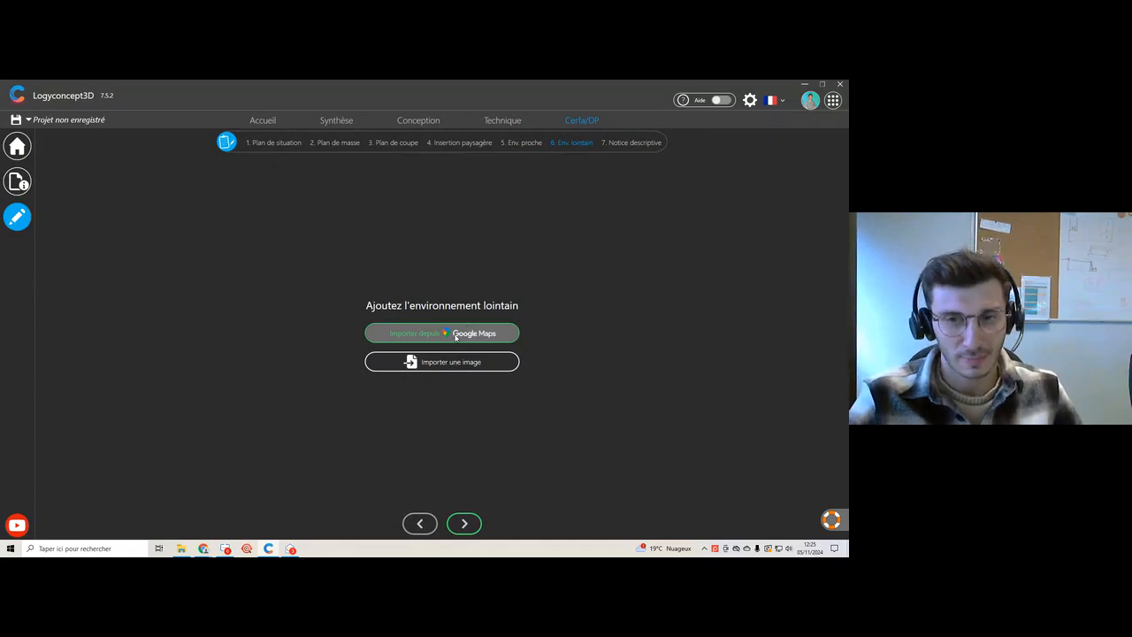
click(404, 332)
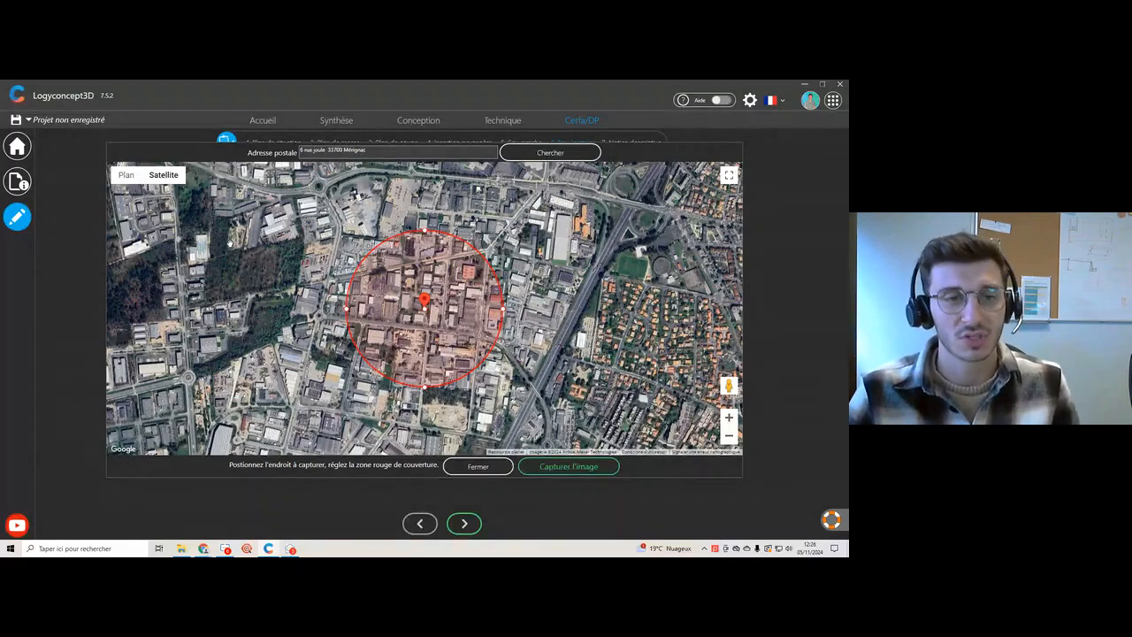
click(128, 176)
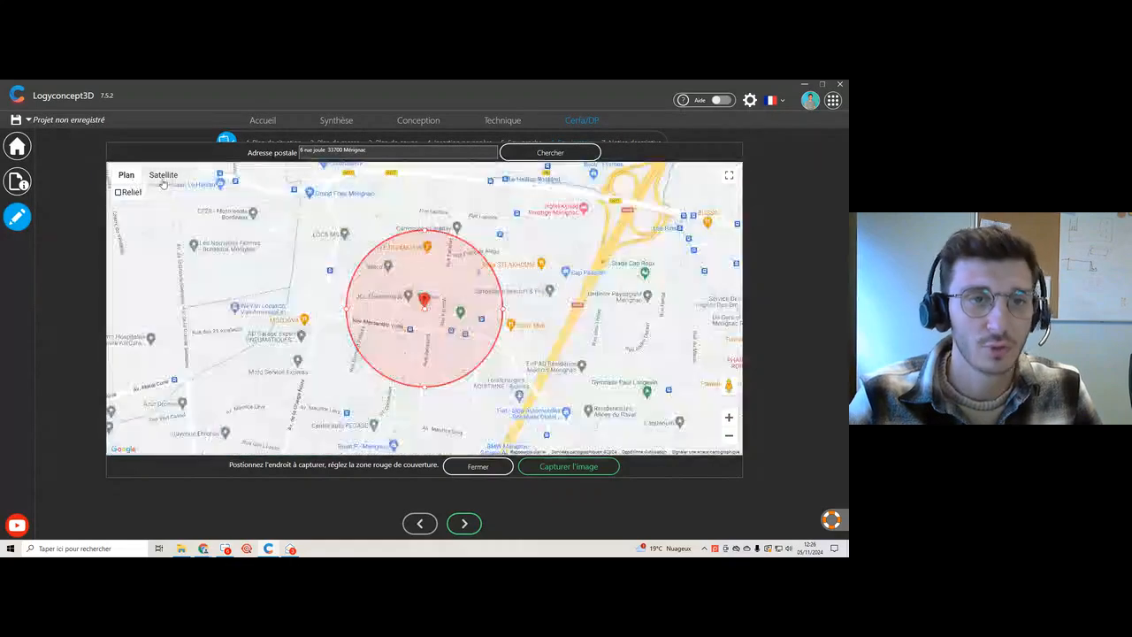
click(163, 176)
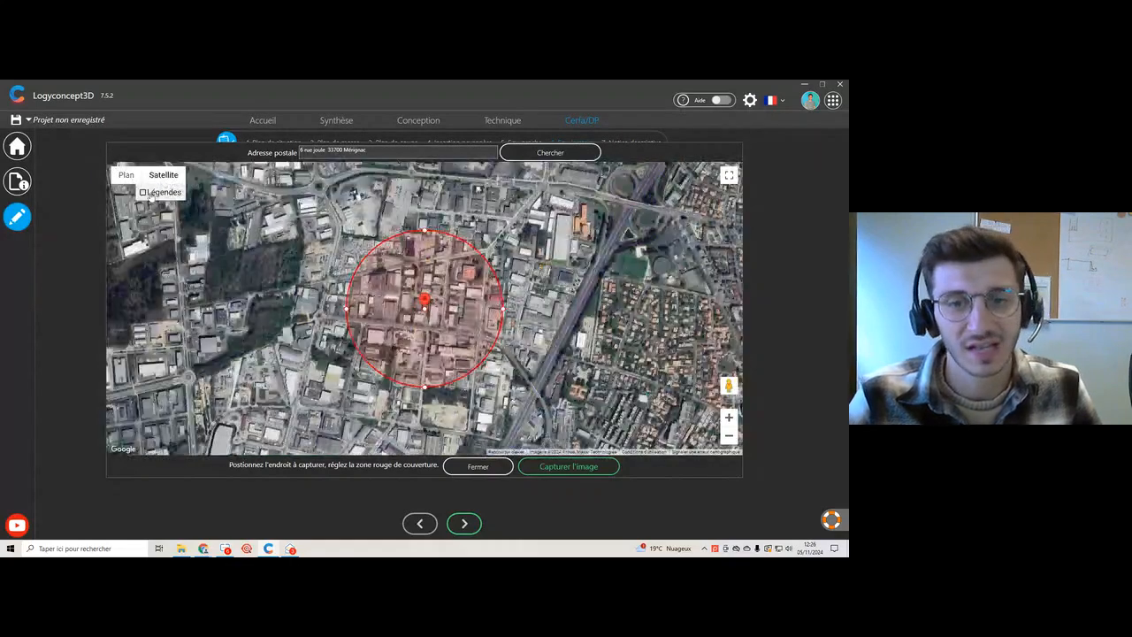
click(150, 193)
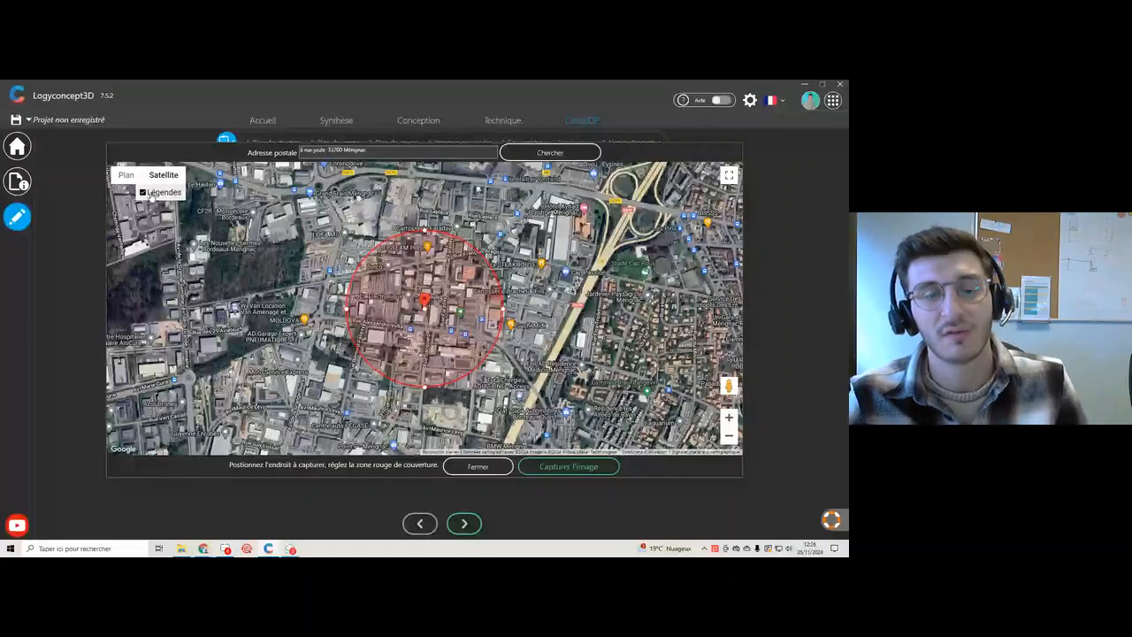
click(127, 175)
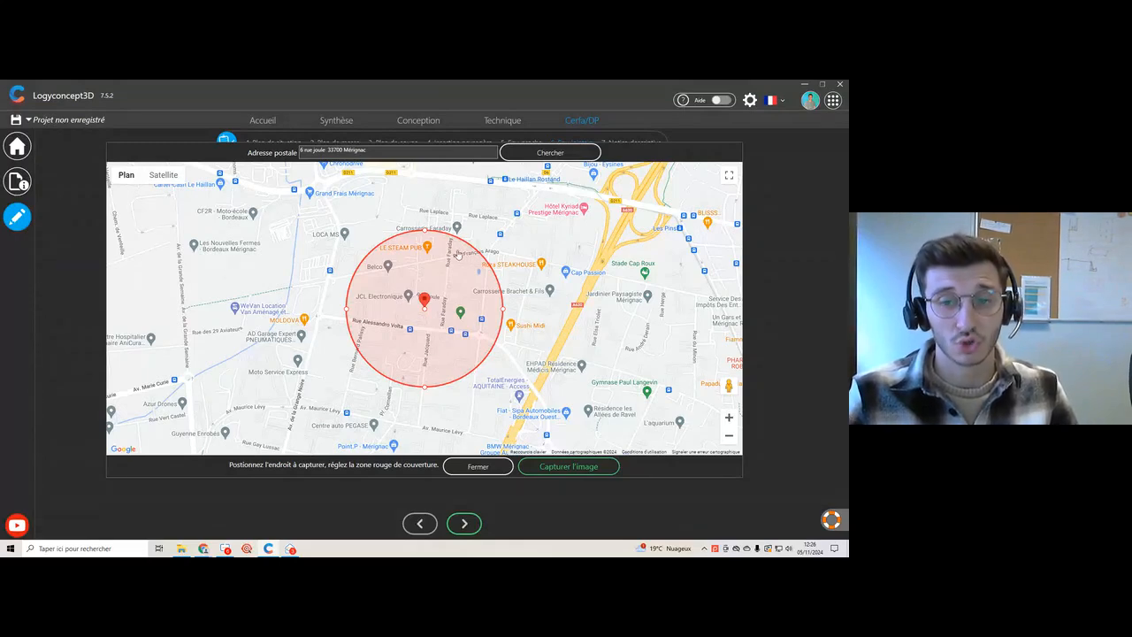
click(560, 466)
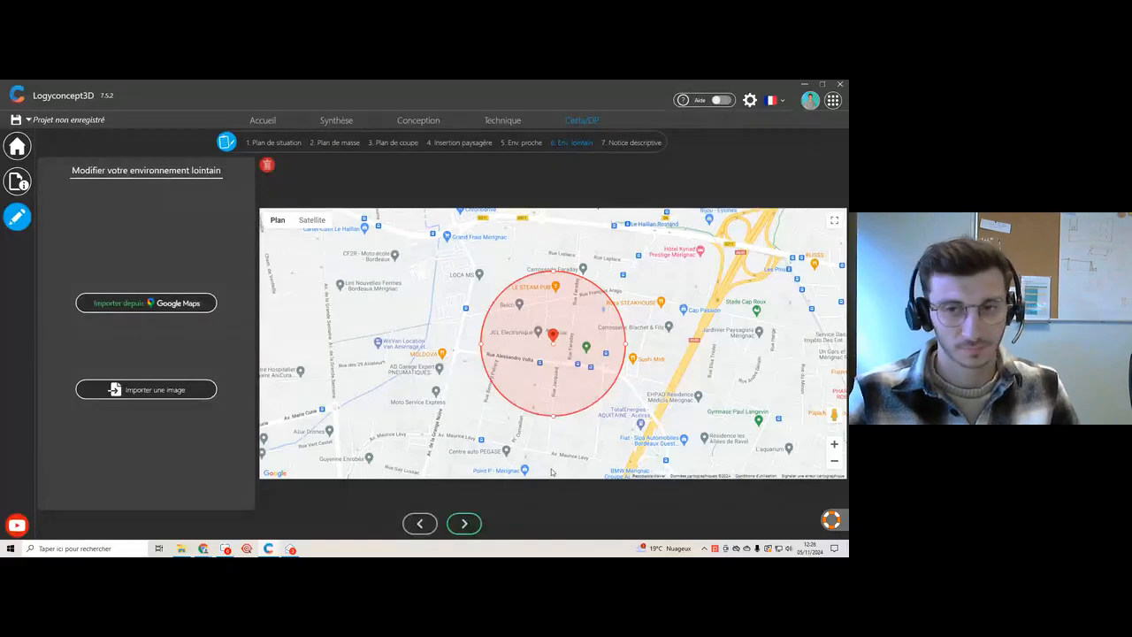
Step: Enter "Piscine" as the planned land development in the descriptive notice (Notice descriptive) and finish the annexes
click(464, 523)
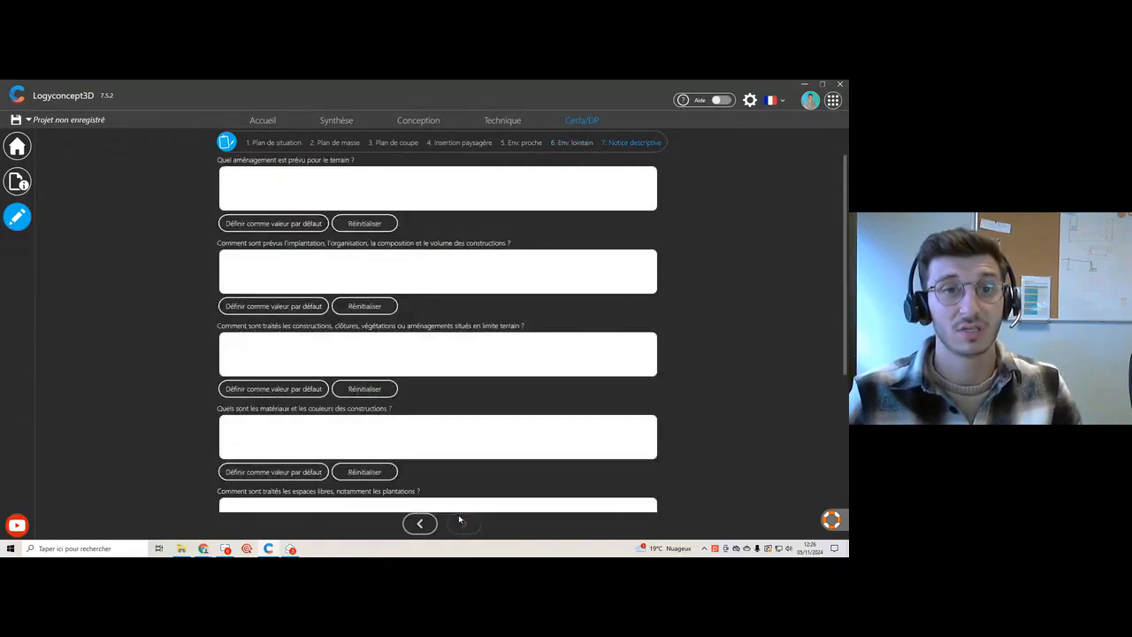
scroll(320, 336, down, 5)
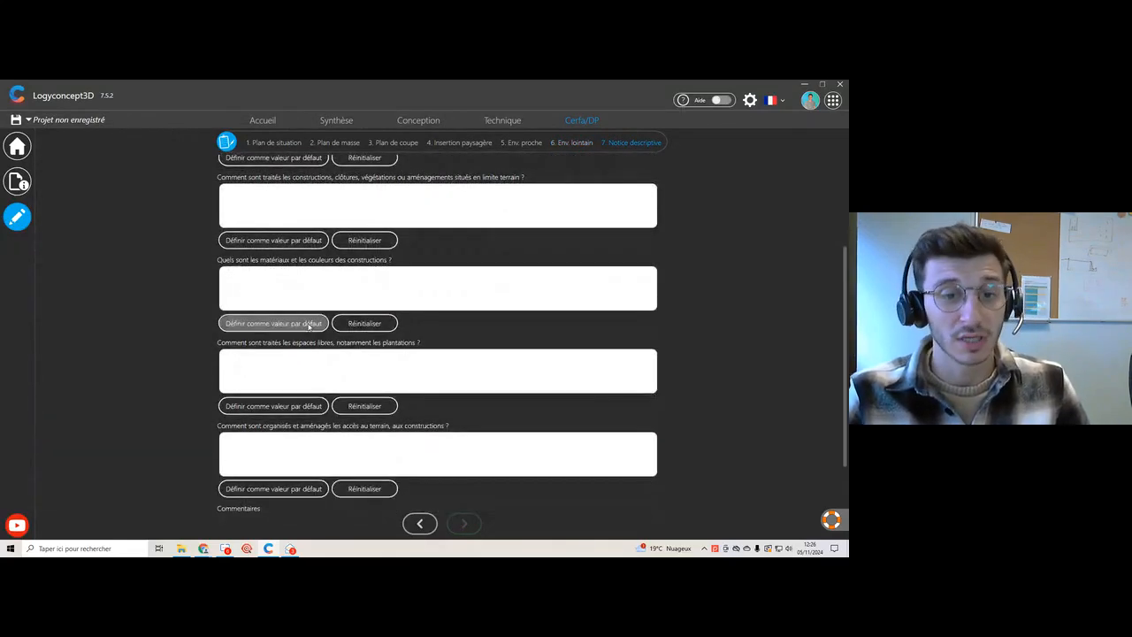
scroll(306, 328, up, 5)
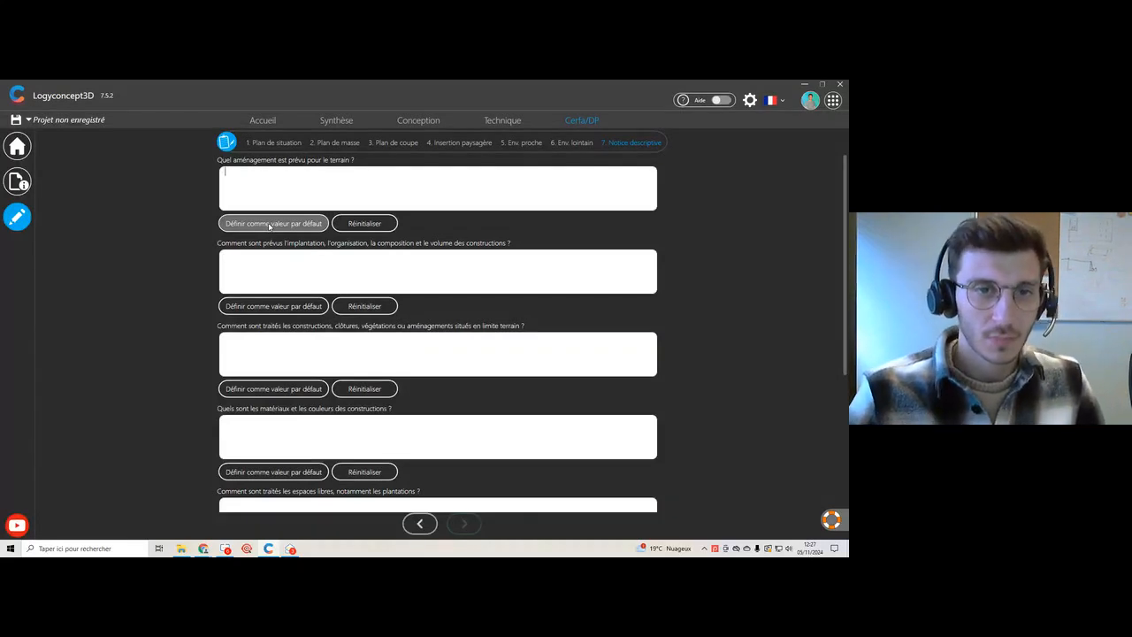
click(253, 174)
text(Piscine)
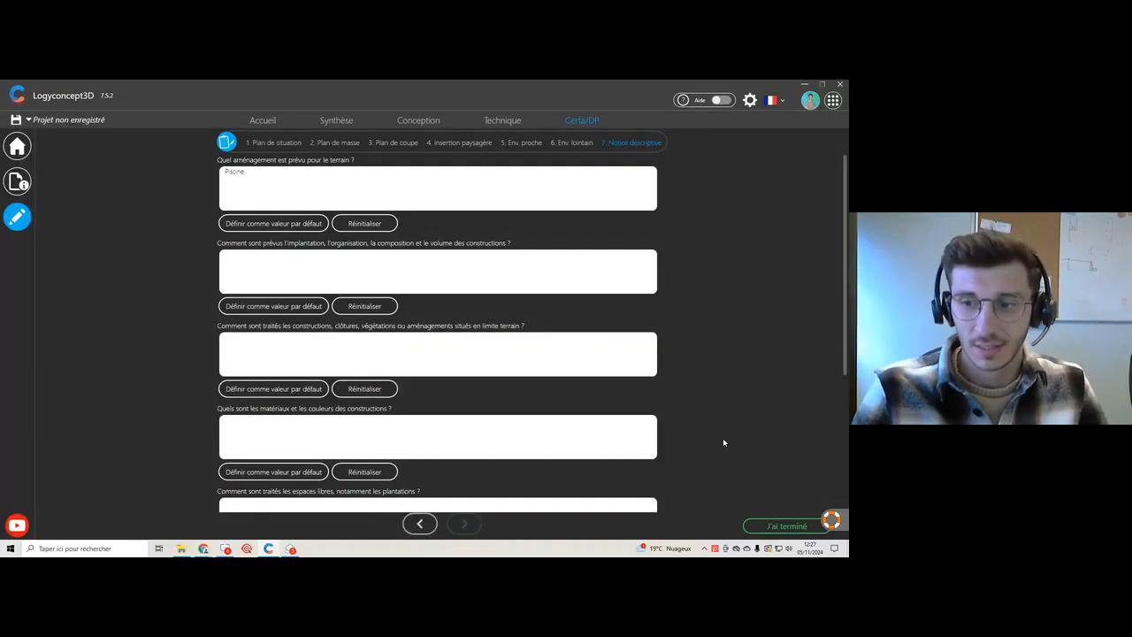
click(761, 526)
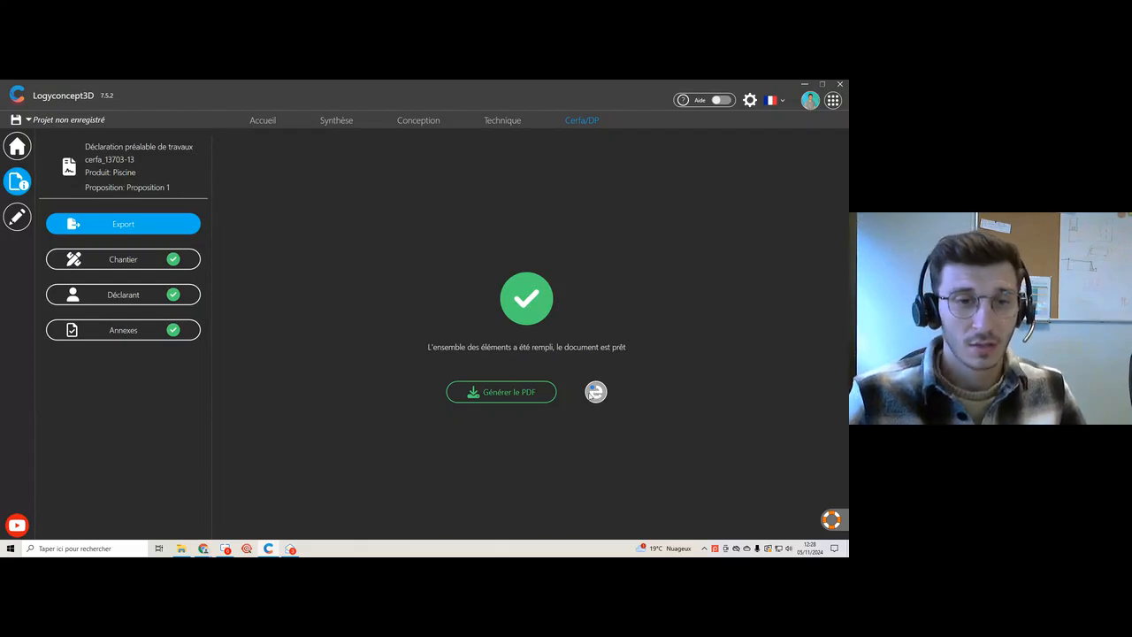
Step: Try excluding and re-including cerfa_13703-13 and DP3 - Plan de coupe in the PDF document selection, and close it without generating
click(483, 396)
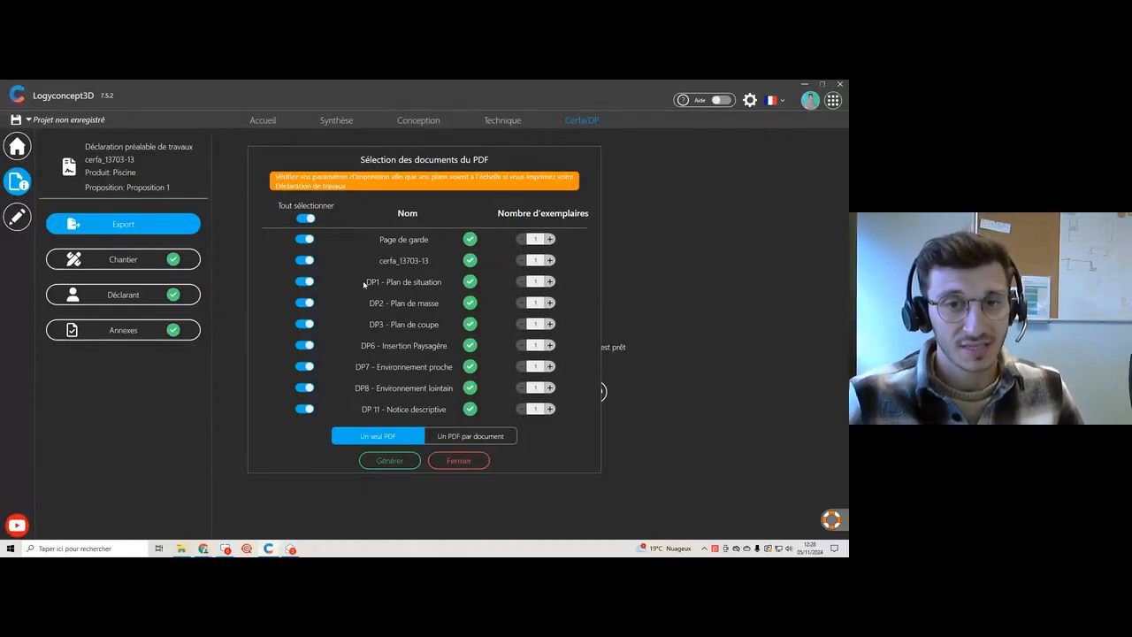
click(305, 260)
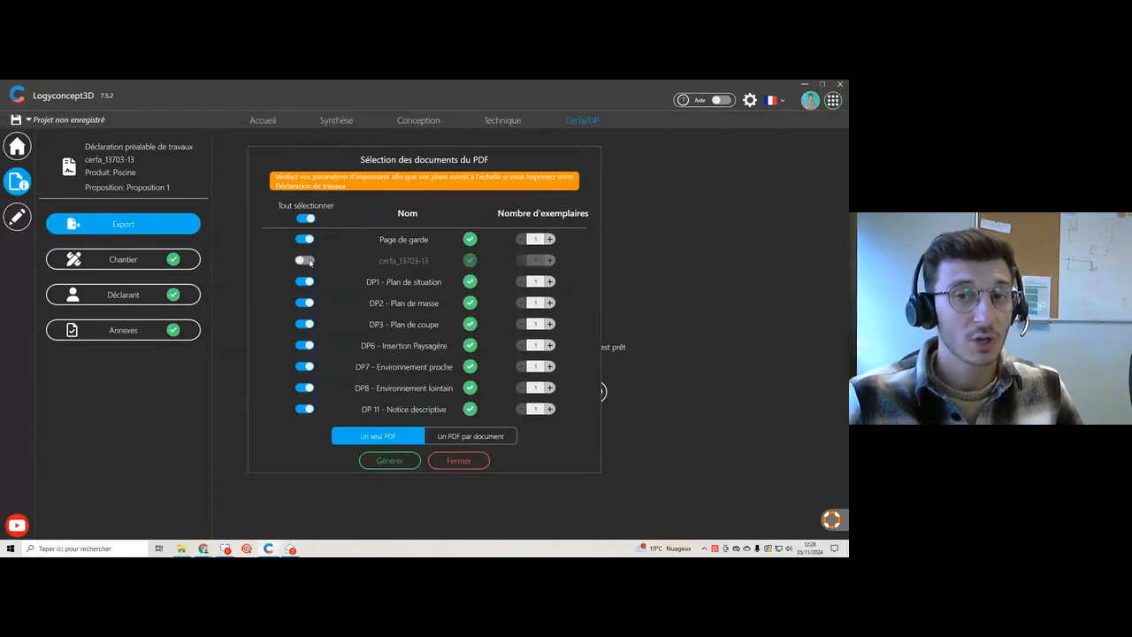
click(305, 260)
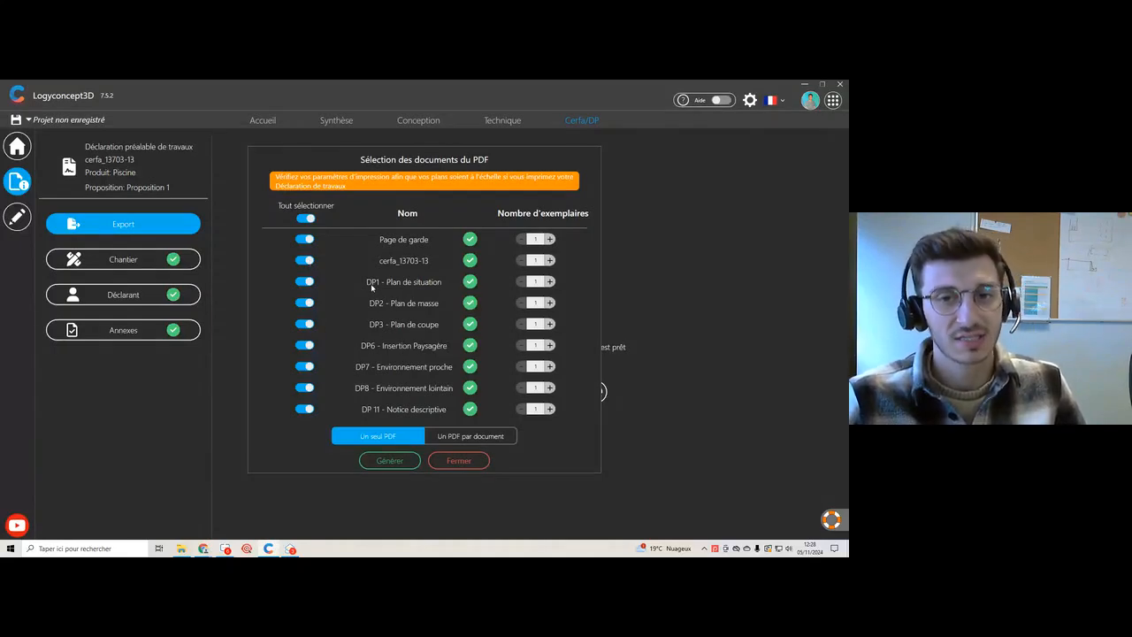
click(310, 325)
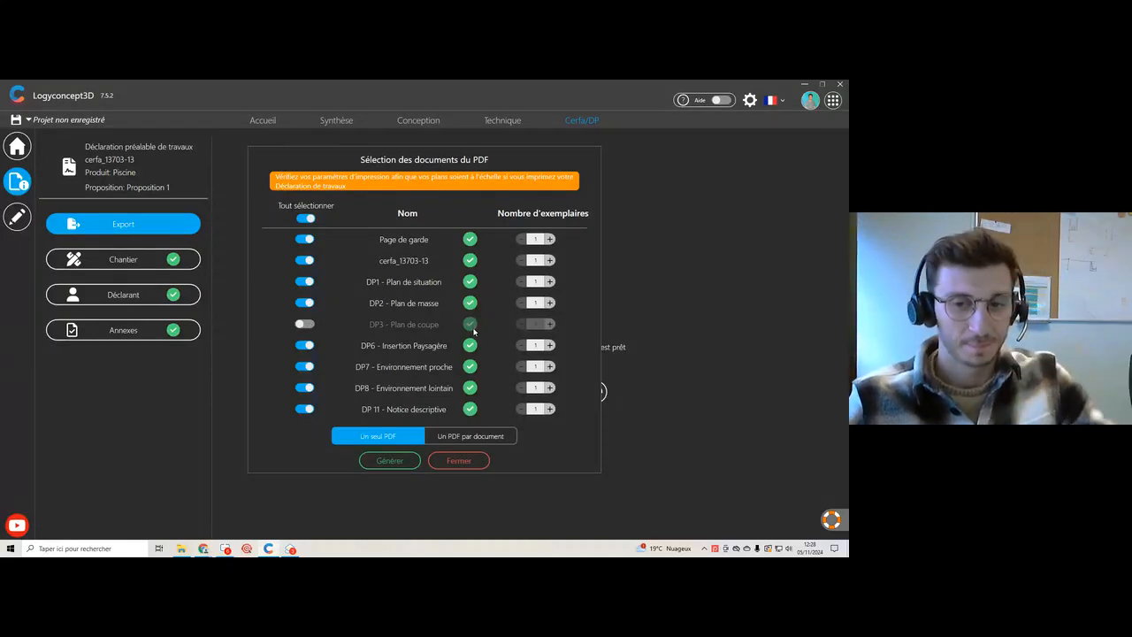
click(304, 324)
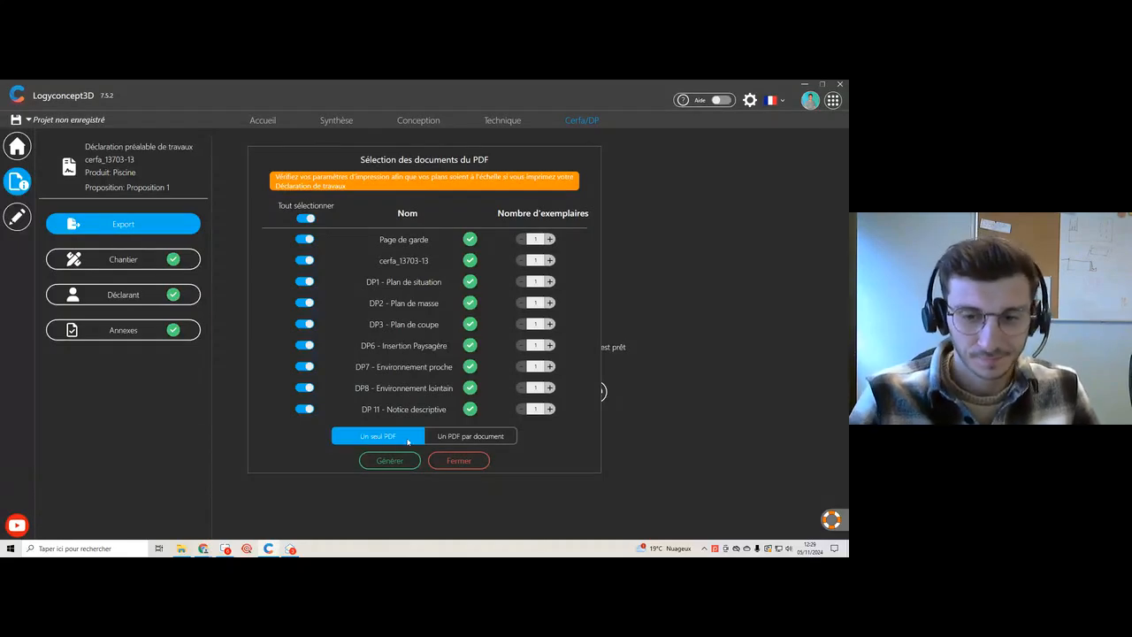
click(458, 460)
Step: Show the declaration's list of mandatory and optional annexes
click(146, 338)
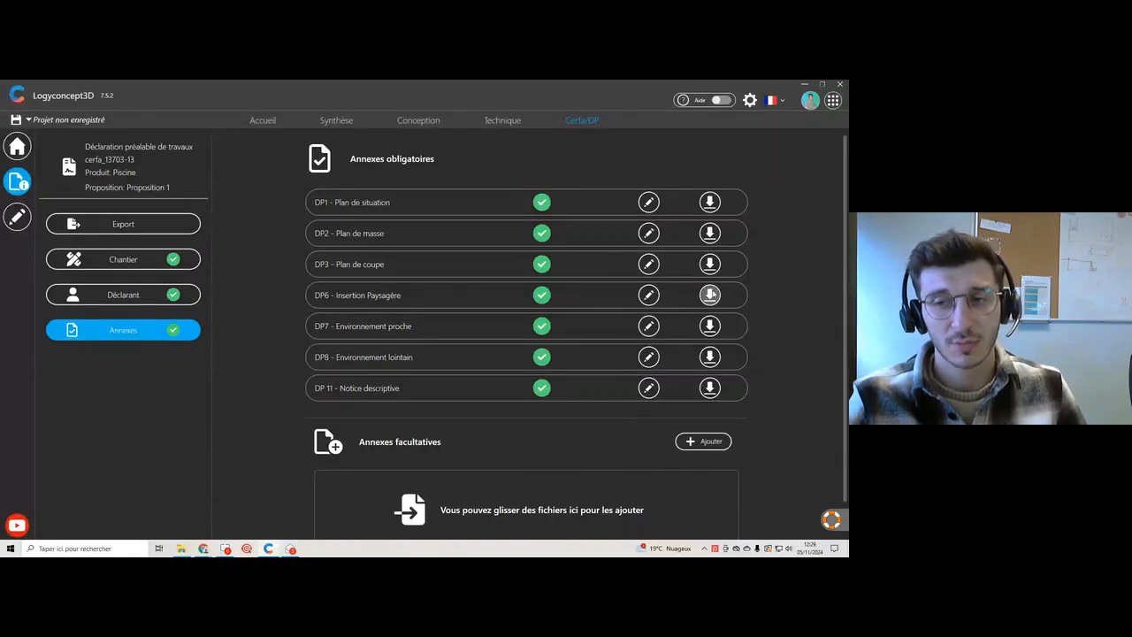
Step: Generate all the declaration's documents, from the cover page to DP 11 - Notice descriptive, as a single PDF
click(710, 327)
scroll(449, 431, down, 2)
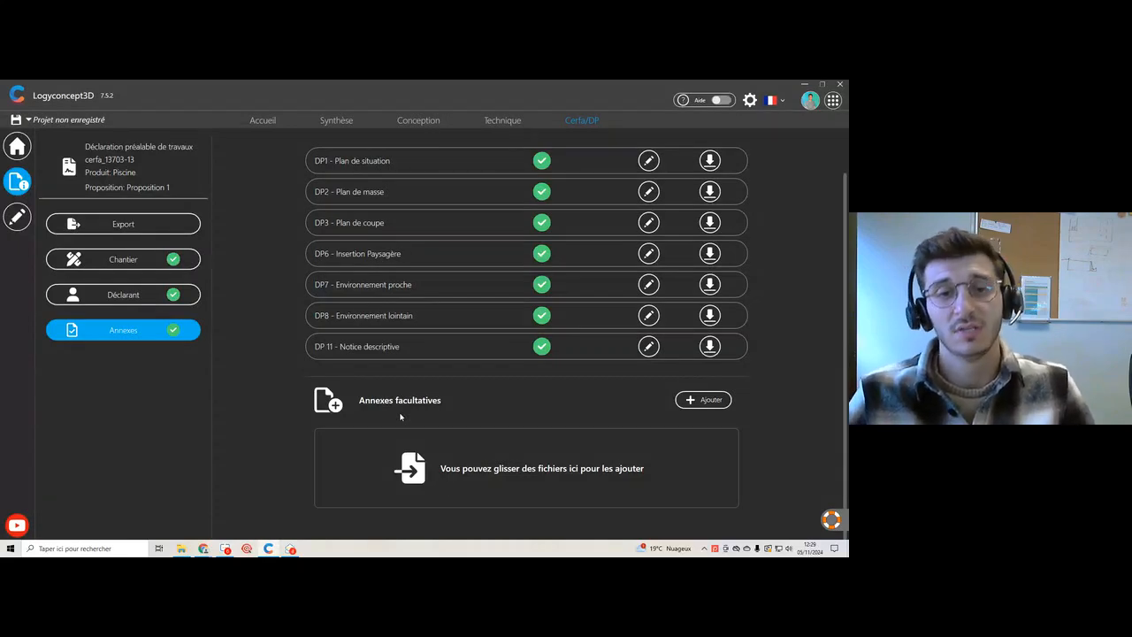
click(131, 223)
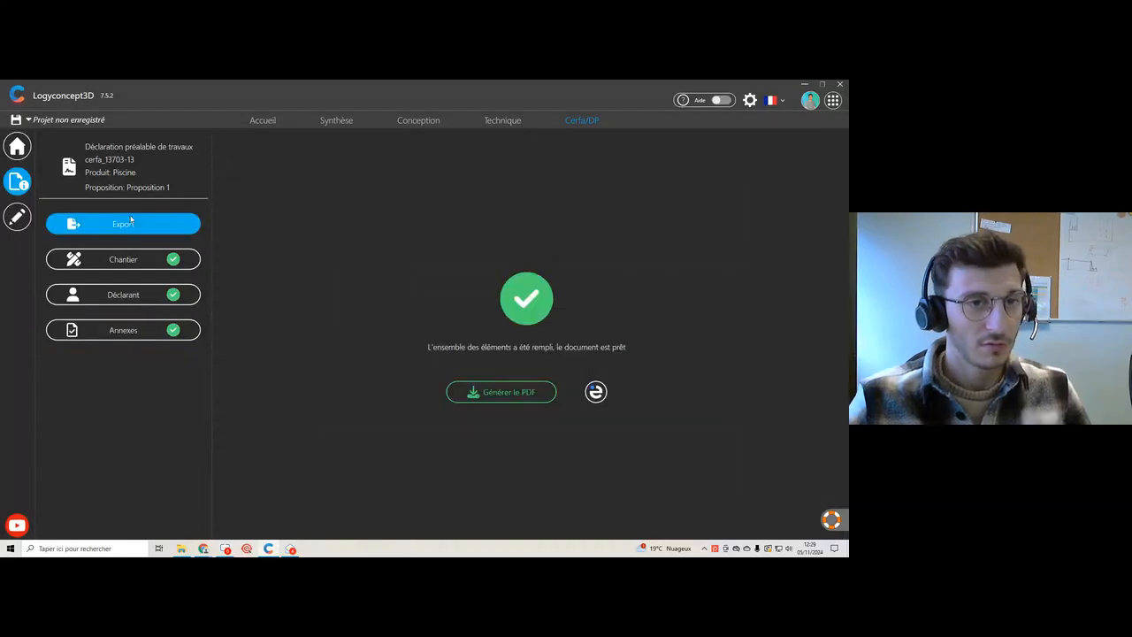
click(486, 394)
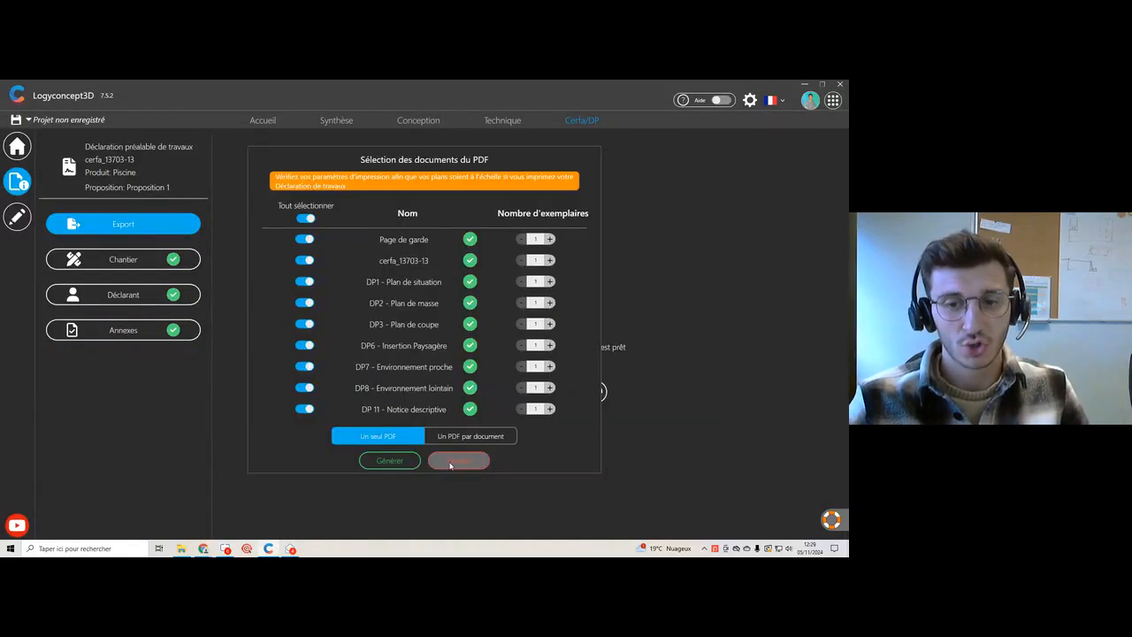
click(395, 465)
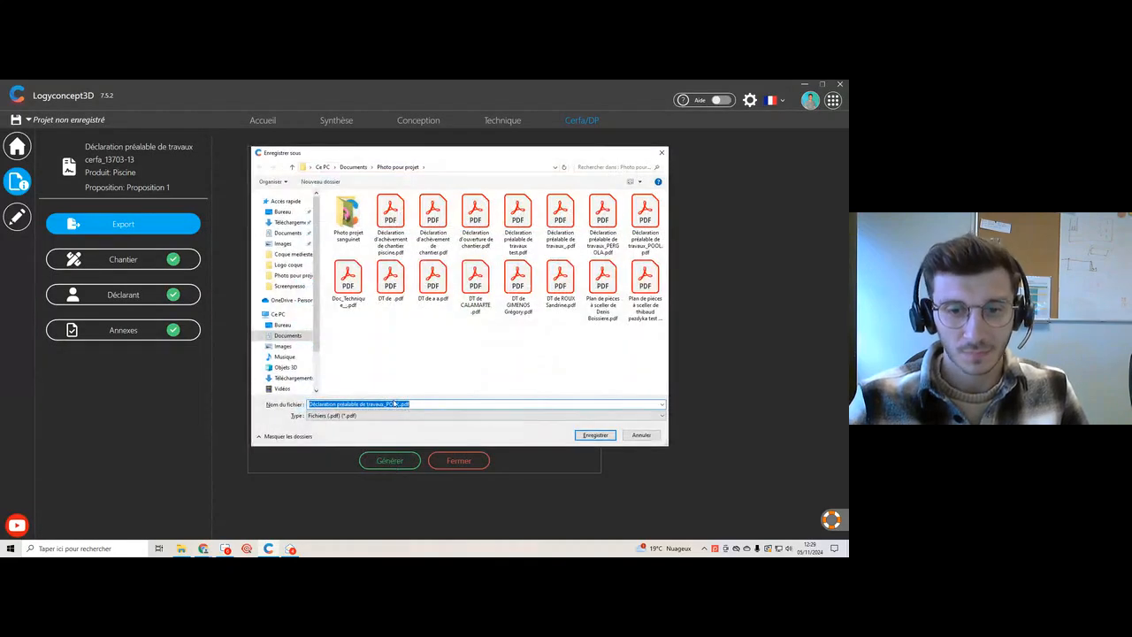
Step: Save the generated PDF as "Déclaration préalable de travaux NOUVEAU" in the Photo pour projet folder
click(411, 405)
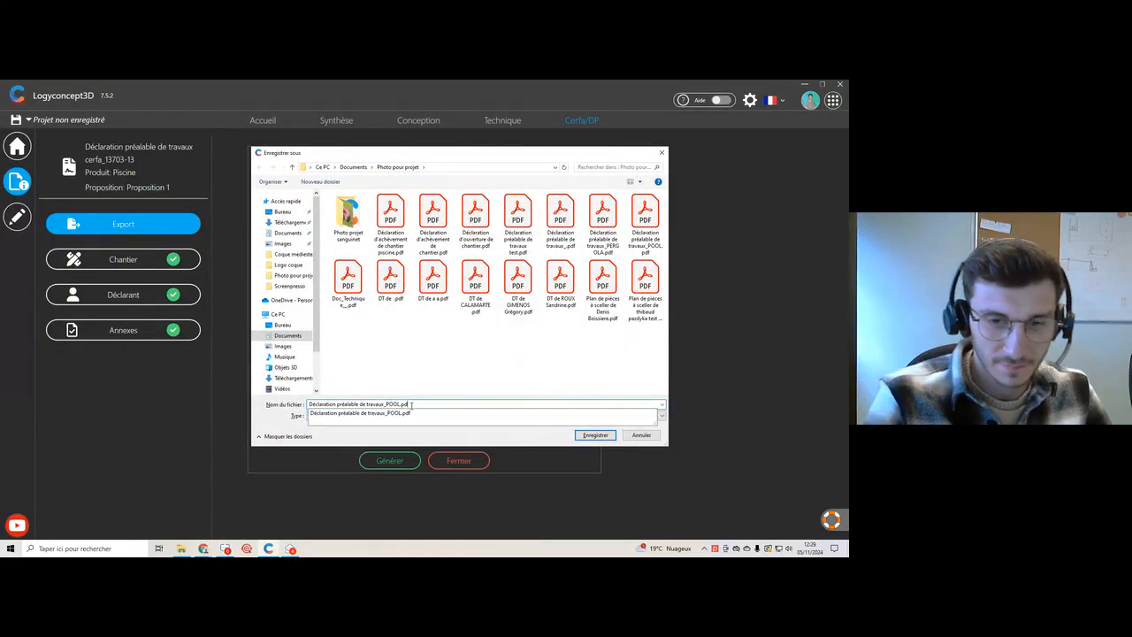
key(BackSpace)
key(BackSpace)
key(BackSpace)
key(BackSpace)
key(BackSpace)
key(BackSpace)
key(BackSpace)
key(BackSpace)
key(BackSpace)
text(N)
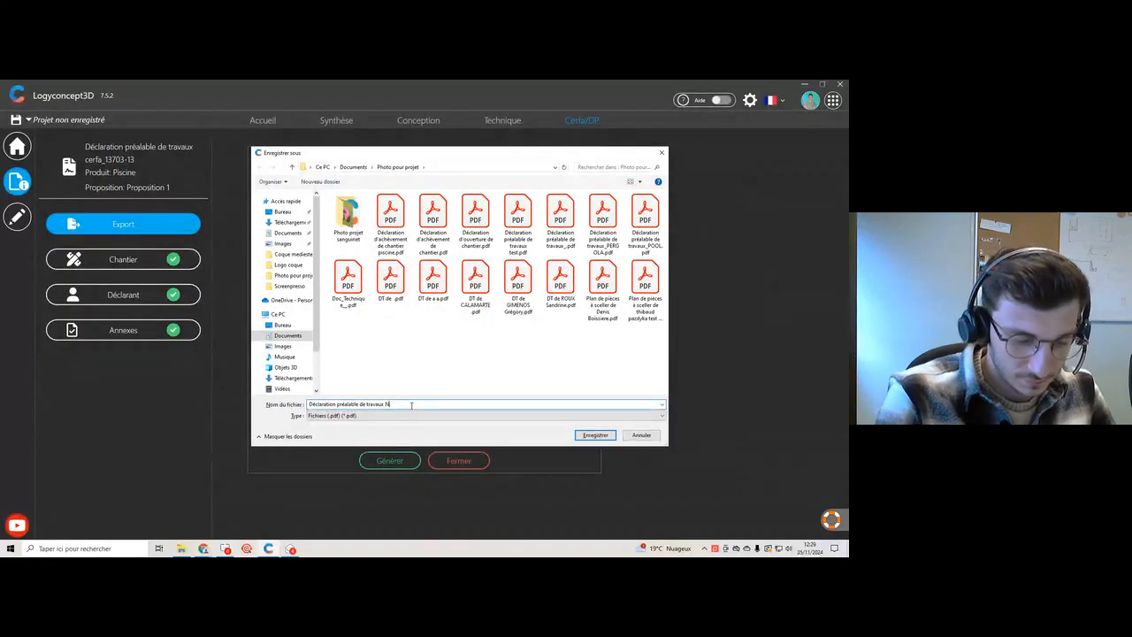
text(OUVEAU)
key(Return)
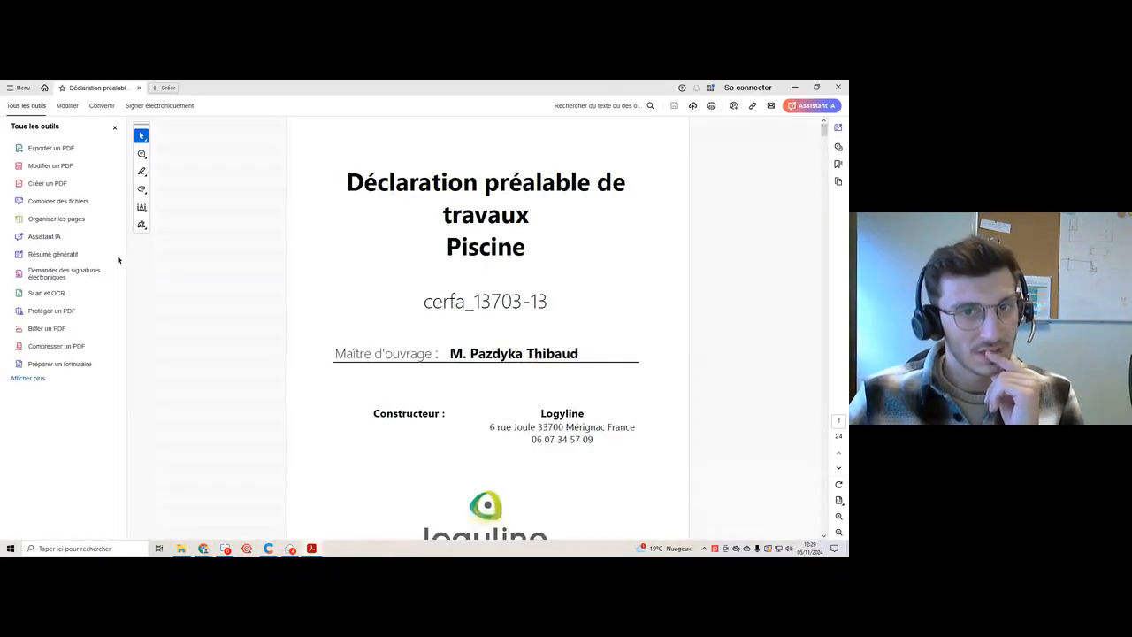
Step: Set the declarant's commune of birth to Bordeaux in the form fields of the generated PDF
scroll(398, 327, down, 5)
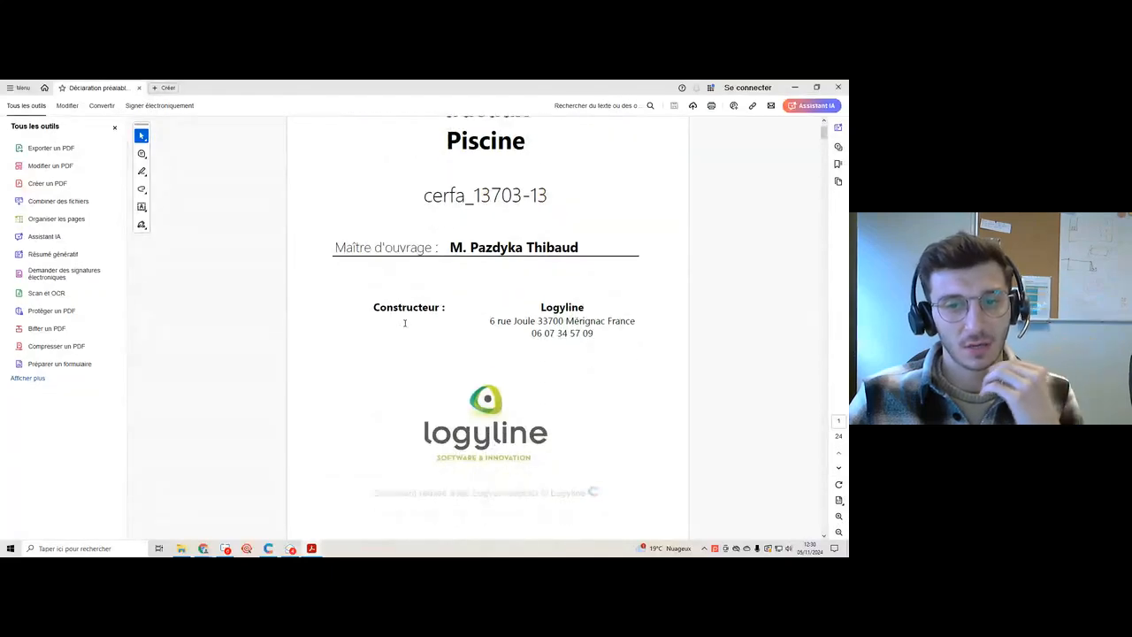
scroll(407, 326, down, 14)
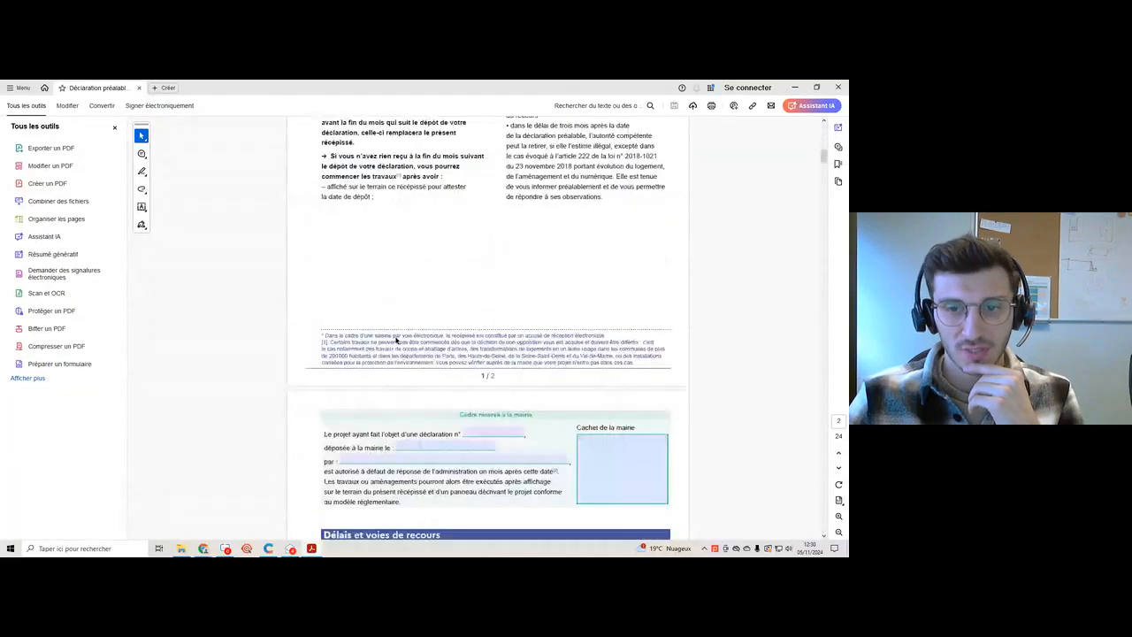
scroll(425, 334, down, 5)
right_click(428, 346)
click(227, 378)
scroll(227, 378, down, 3)
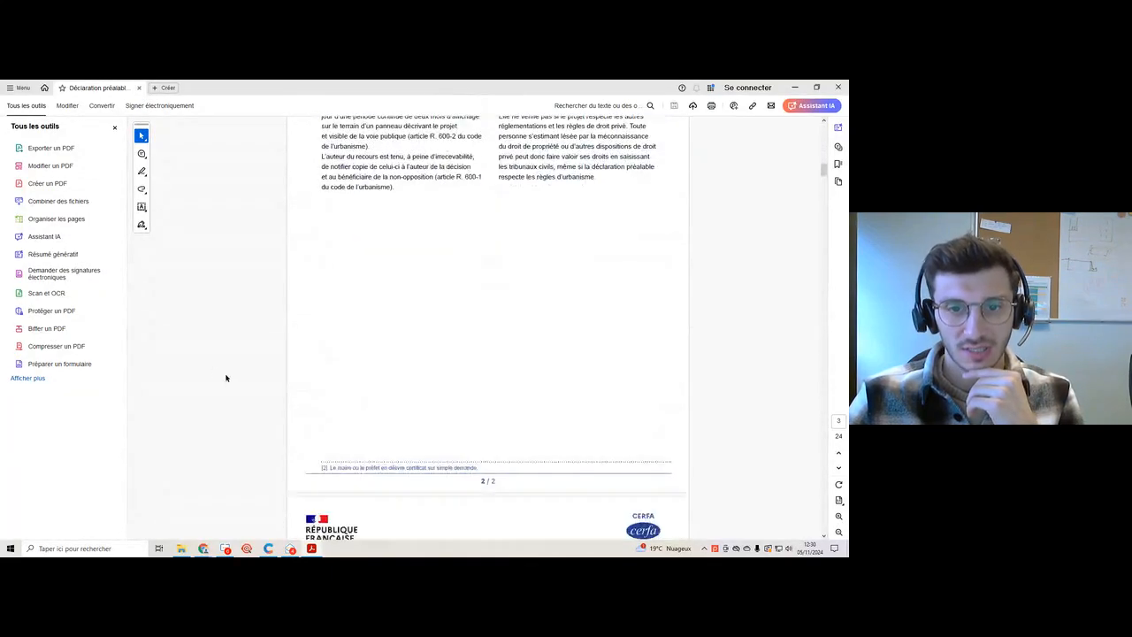
scroll(415, 395, down, 5)
scroll(450, 400, down, 7)
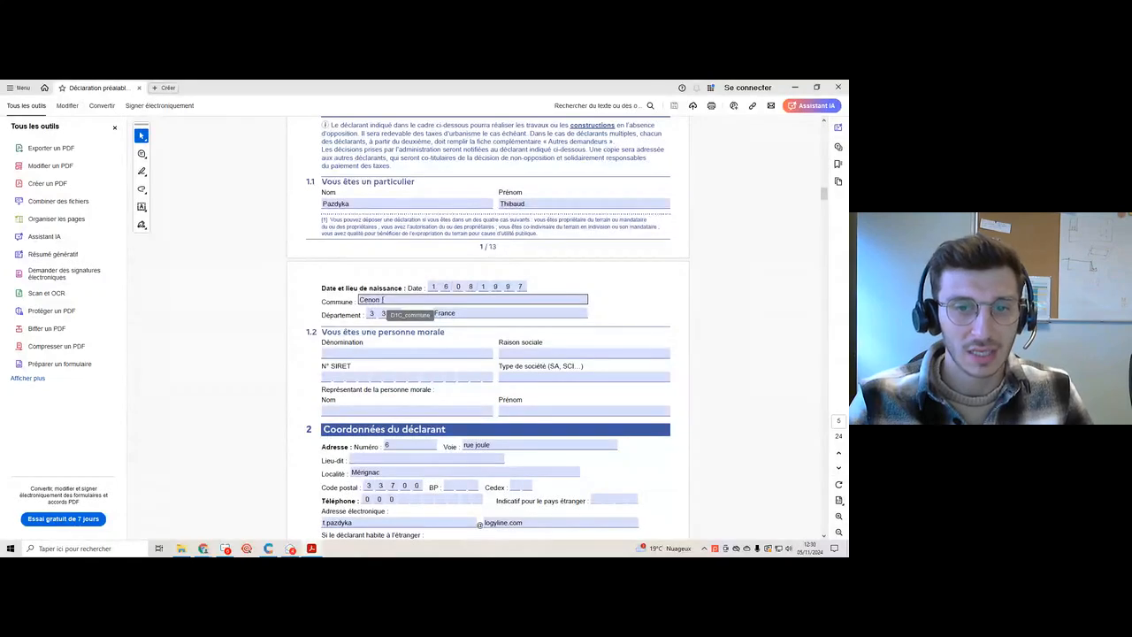
double_click(390, 301)
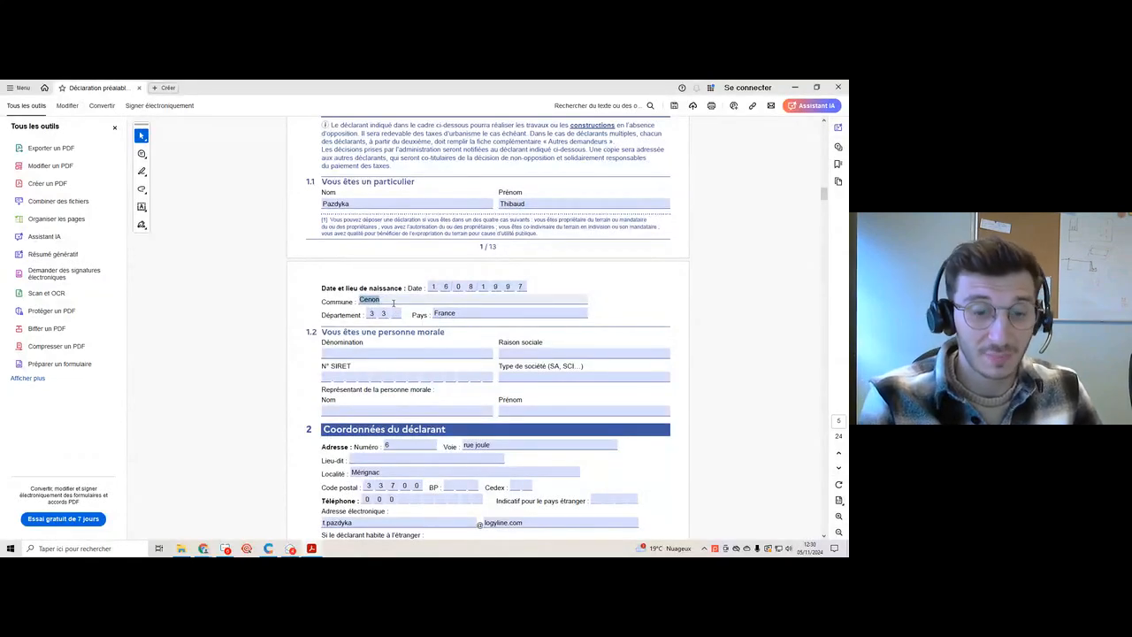
text(Bo)
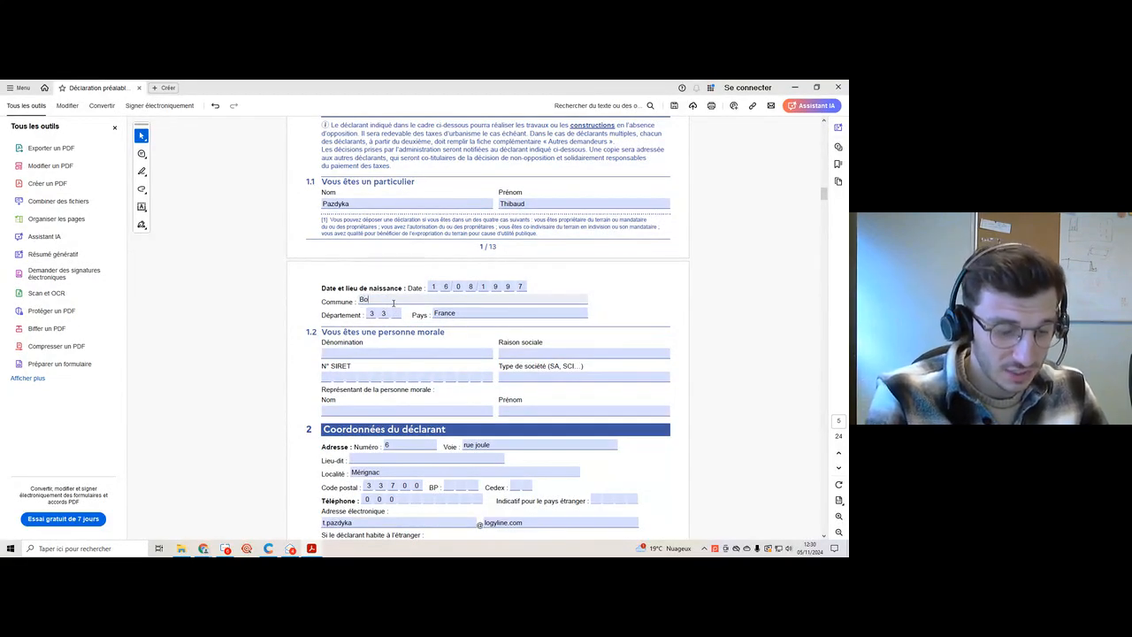
text(rdeaux)
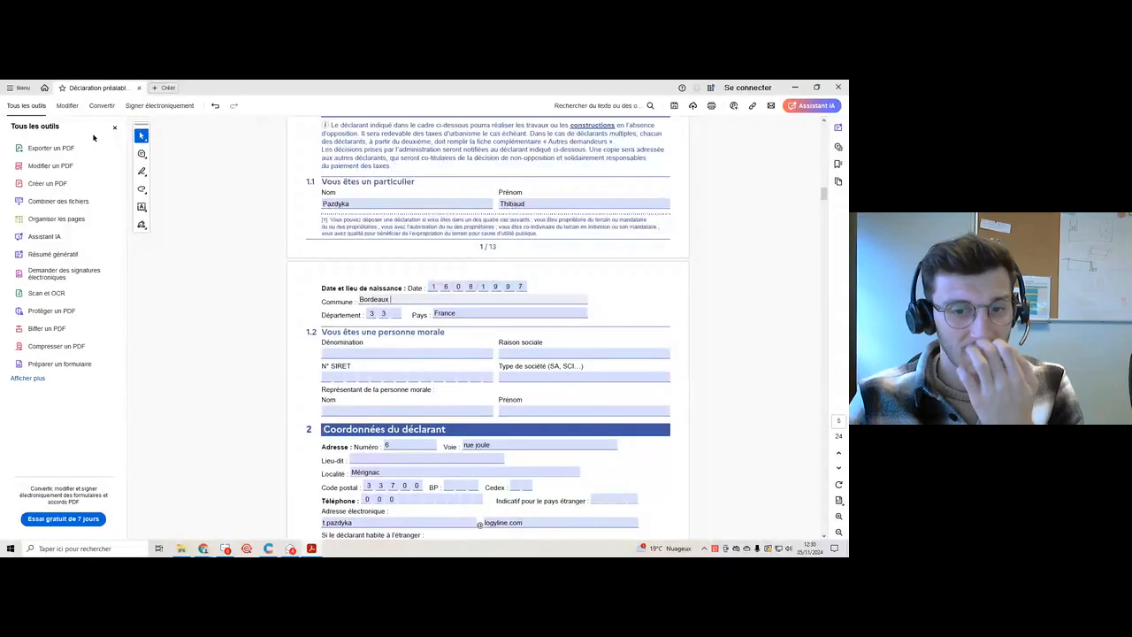
scroll(383, 350, down, 1)
scroll(383, 350, down, 1)
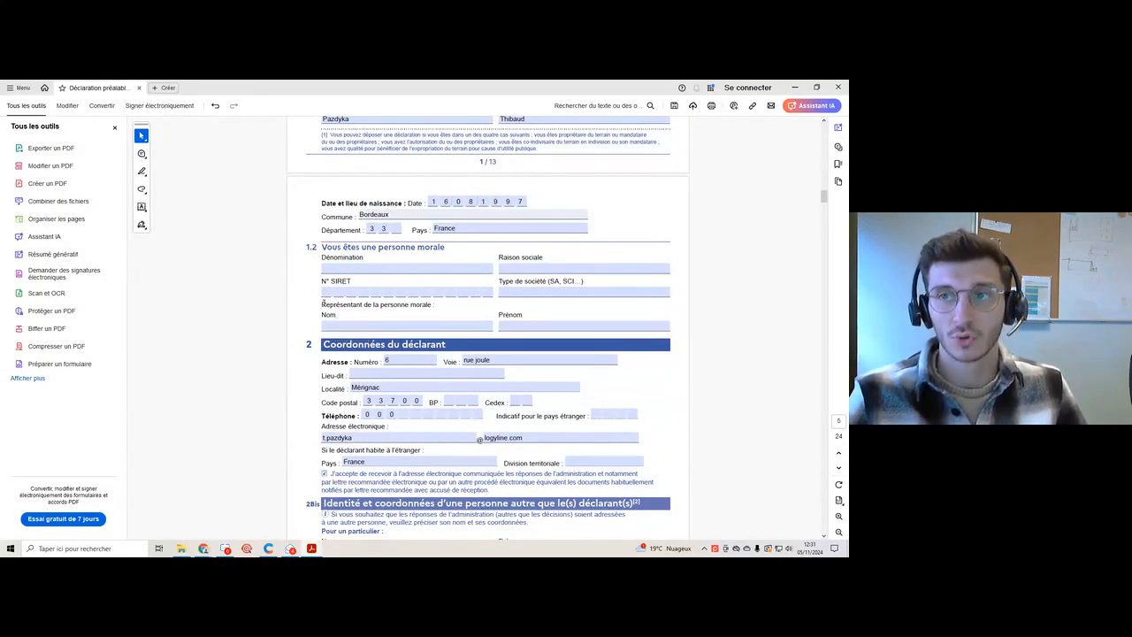
Step: Switch to File Explorer and show which programs can open Déclaration préalable de travaux_POOL.pdf in the Téléchargements folder
click(795, 88)
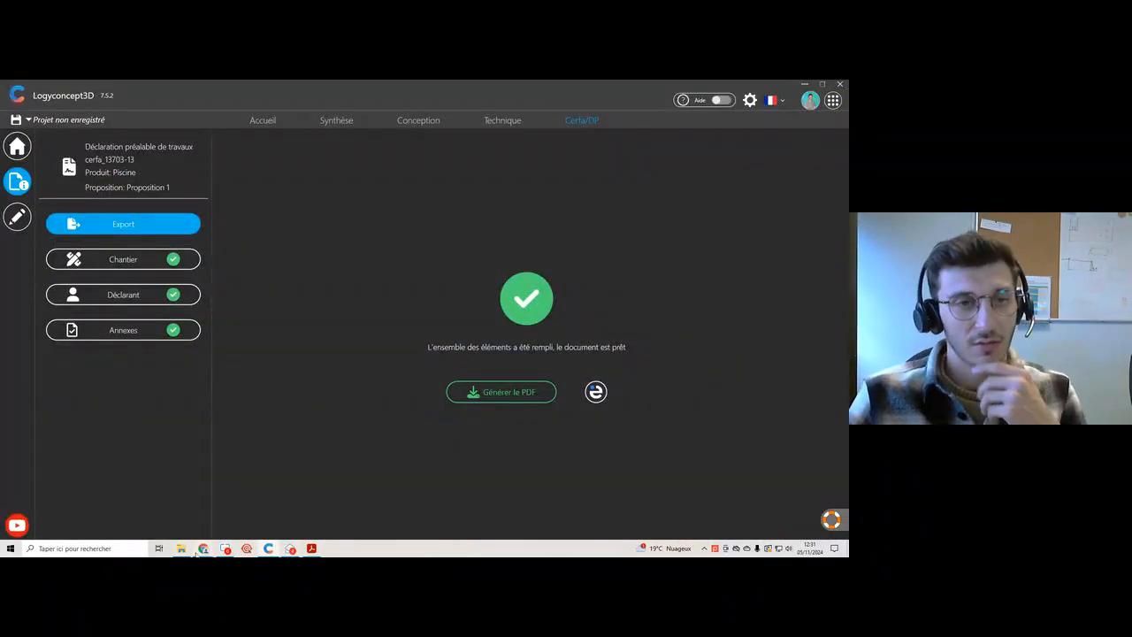
mouse_move(203, 549)
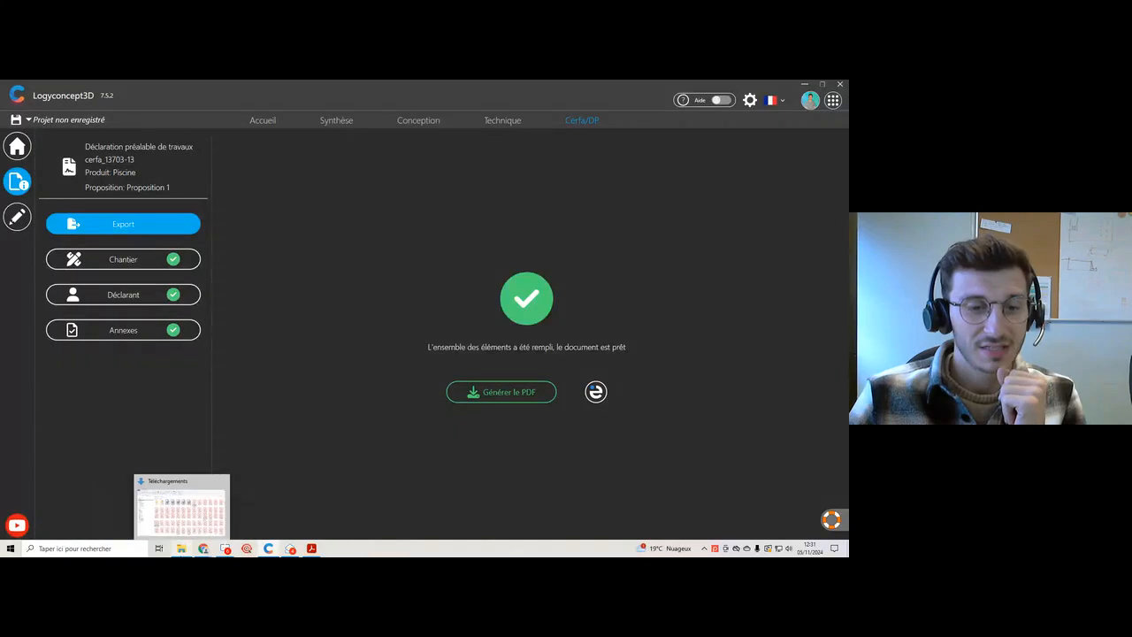
click(180, 513)
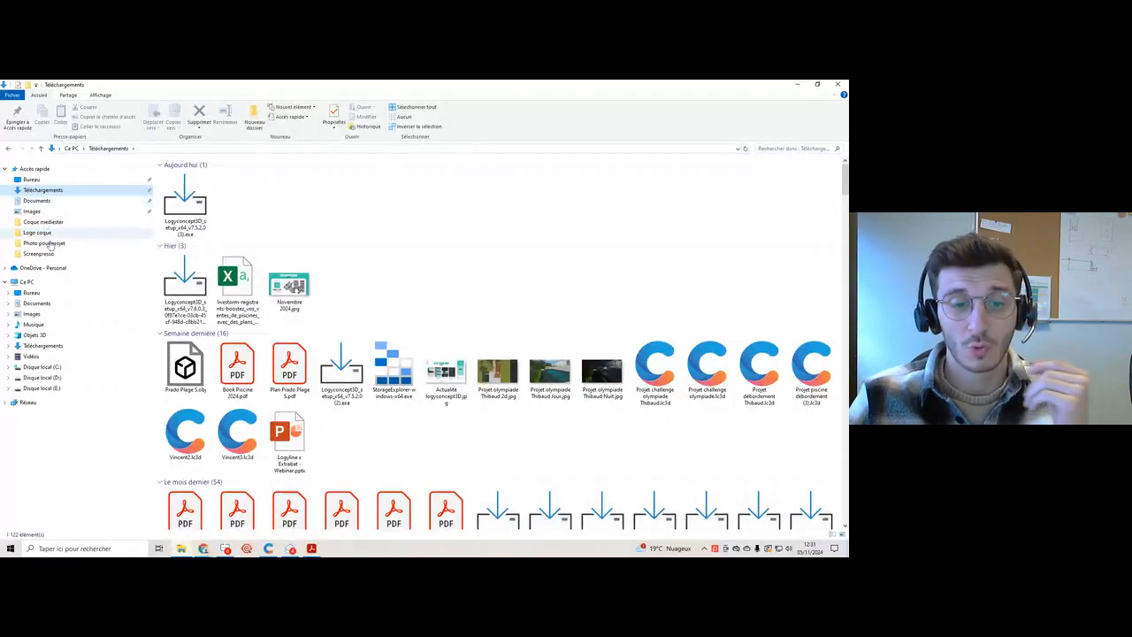
scroll(241, 364, down, 15)
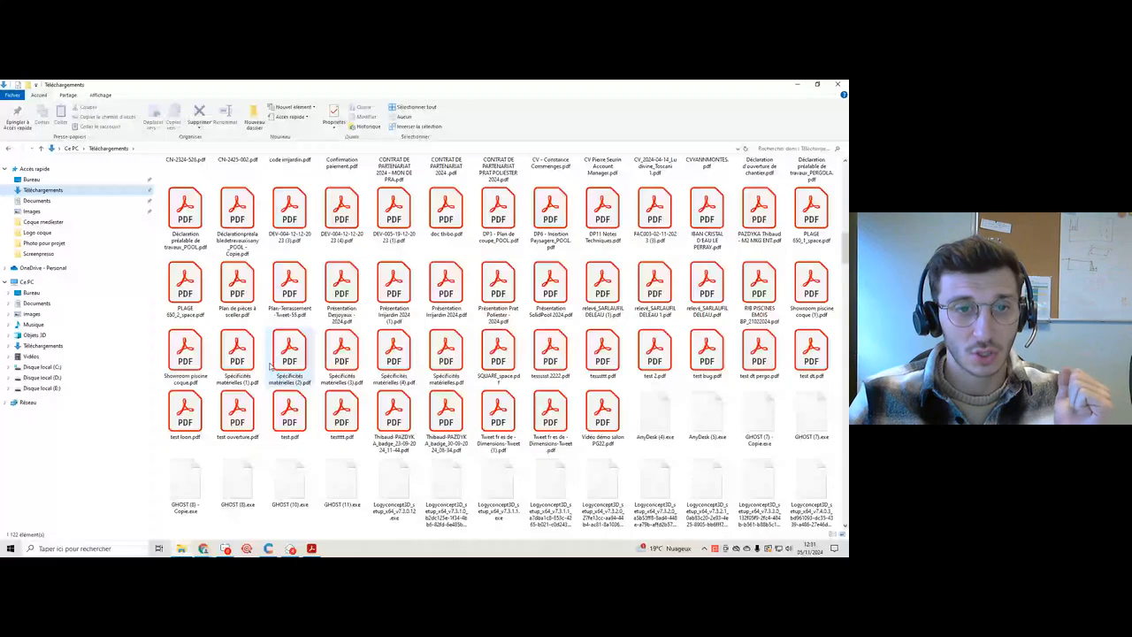
right_click(197, 216)
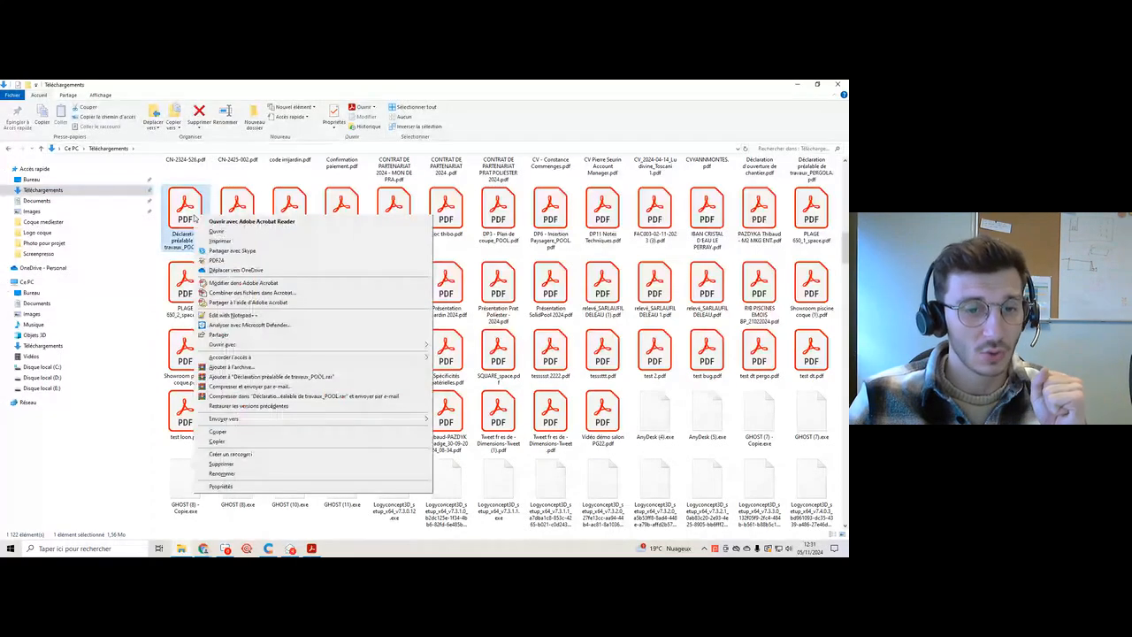
mouse_move(266, 344)
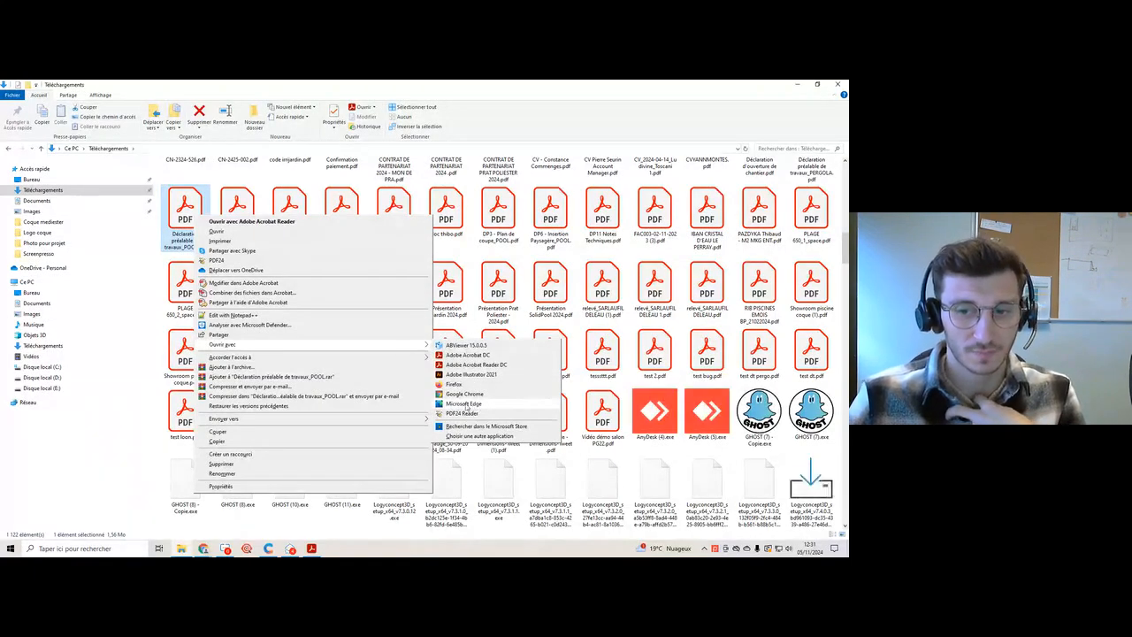
click(119, 445)
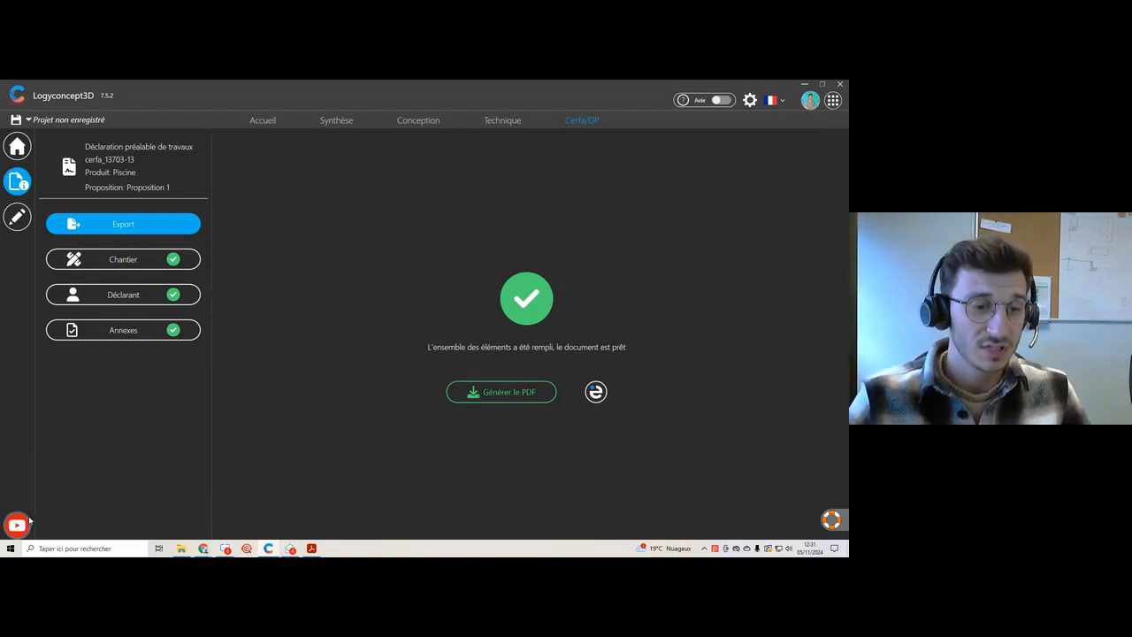
Step: Show the tutorial videos in the Déclaration de travaux category, and close the video library
click(251, 122)
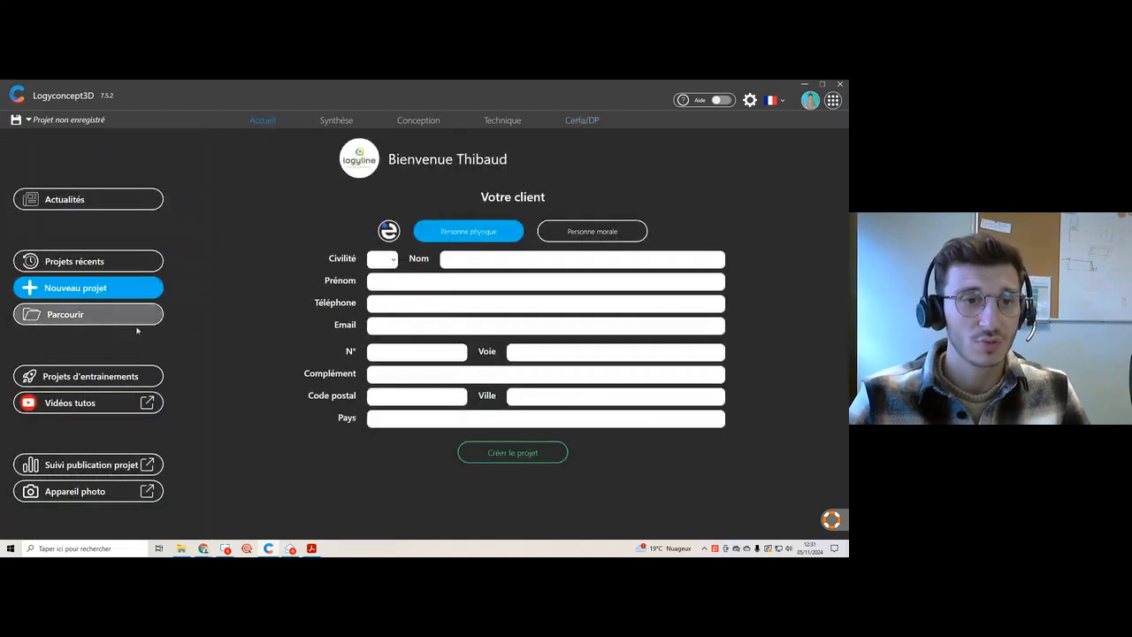
click(67, 404)
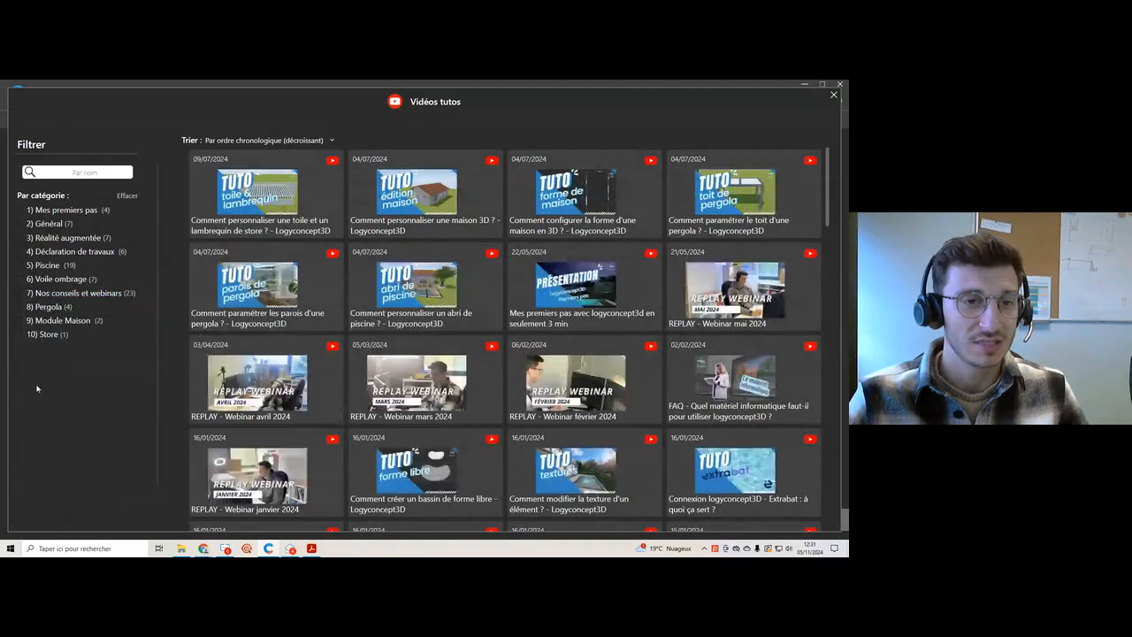
click(20, 251)
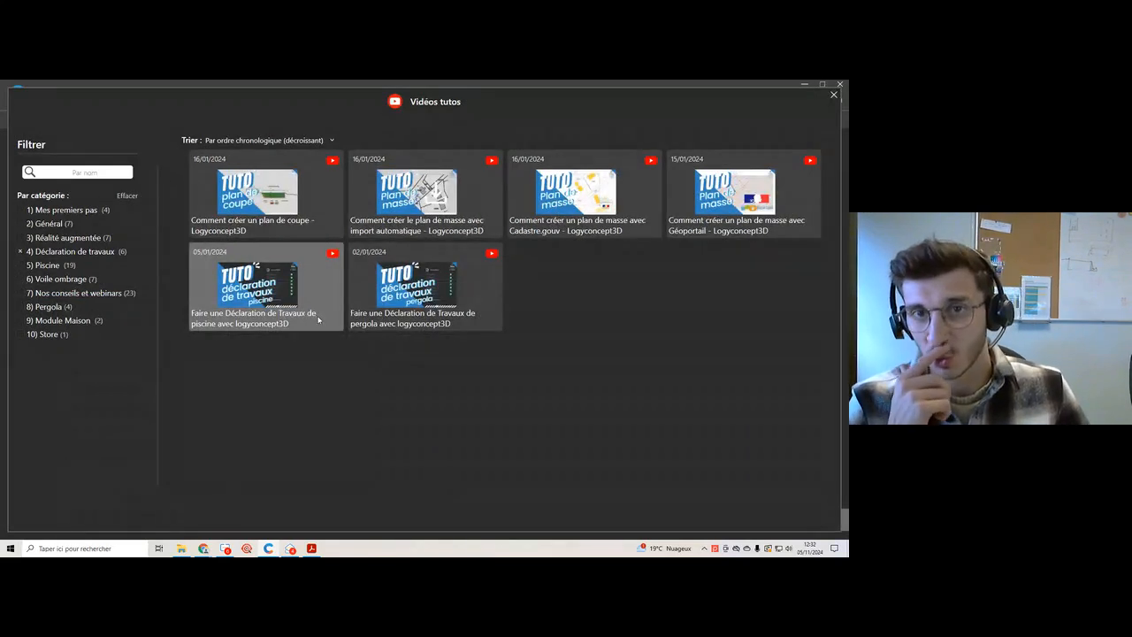
click(834, 95)
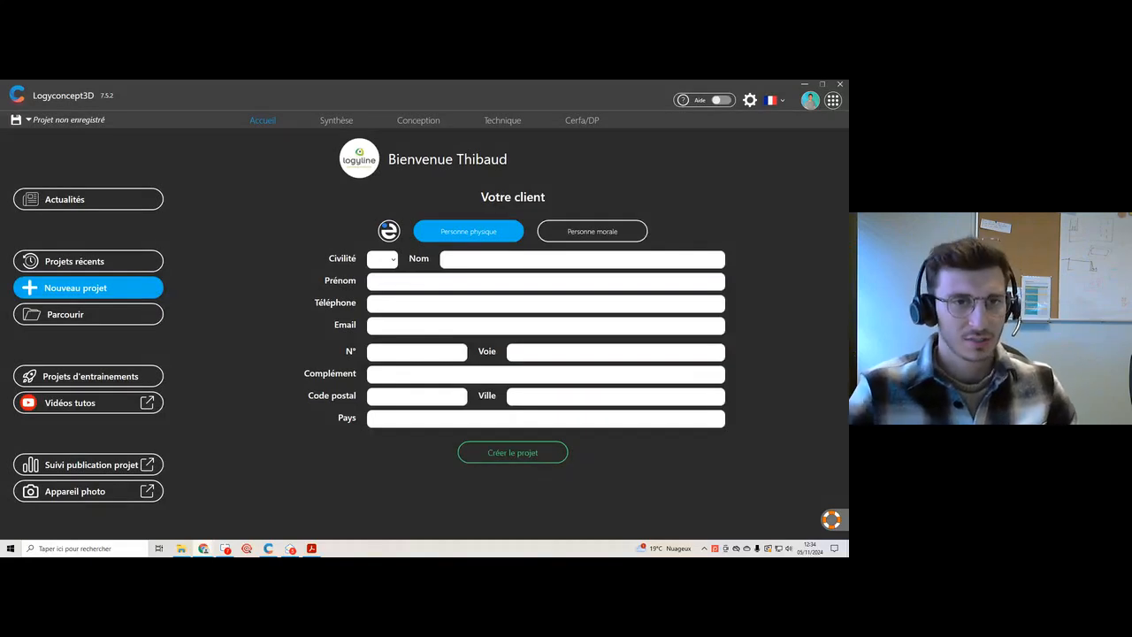
Step: Return to the swimming pool declaration and show the declarant's details
click(582, 120)
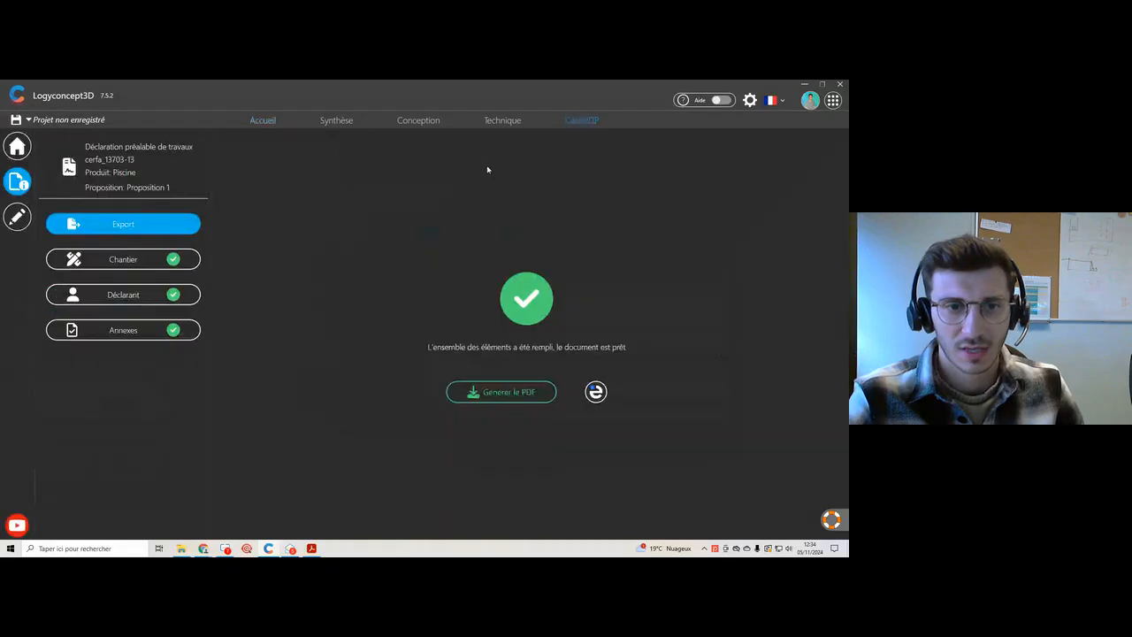
click(138, 295)
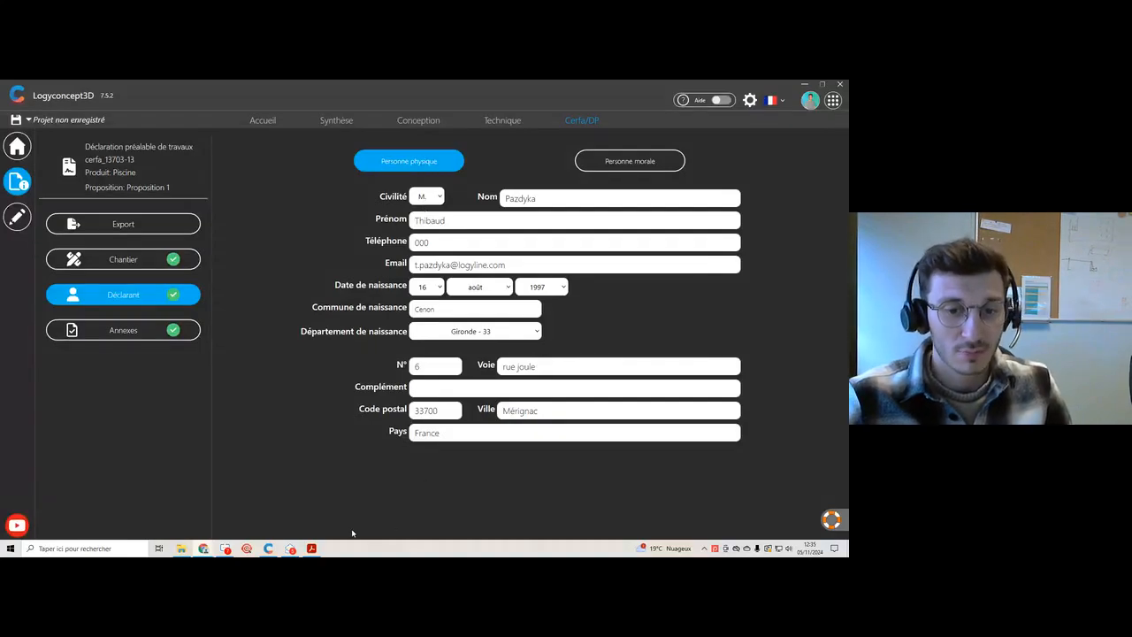
Step: Switch to the exported PDF in Adobe Acrobat and examine the declarant sections, down to 2Bis for a person other than the declarant
click(291, 549)
click(312, 549)
scroll(361, 376, up, 3)
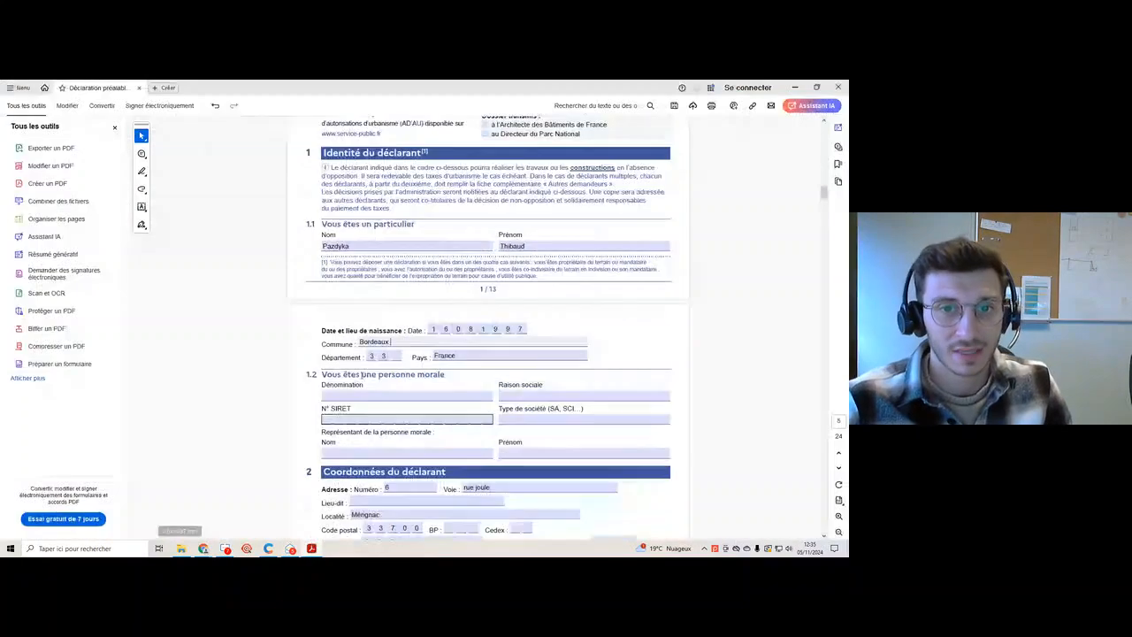
scroll(362, 376, up, 5)
scroll(404, 242, down, 2)
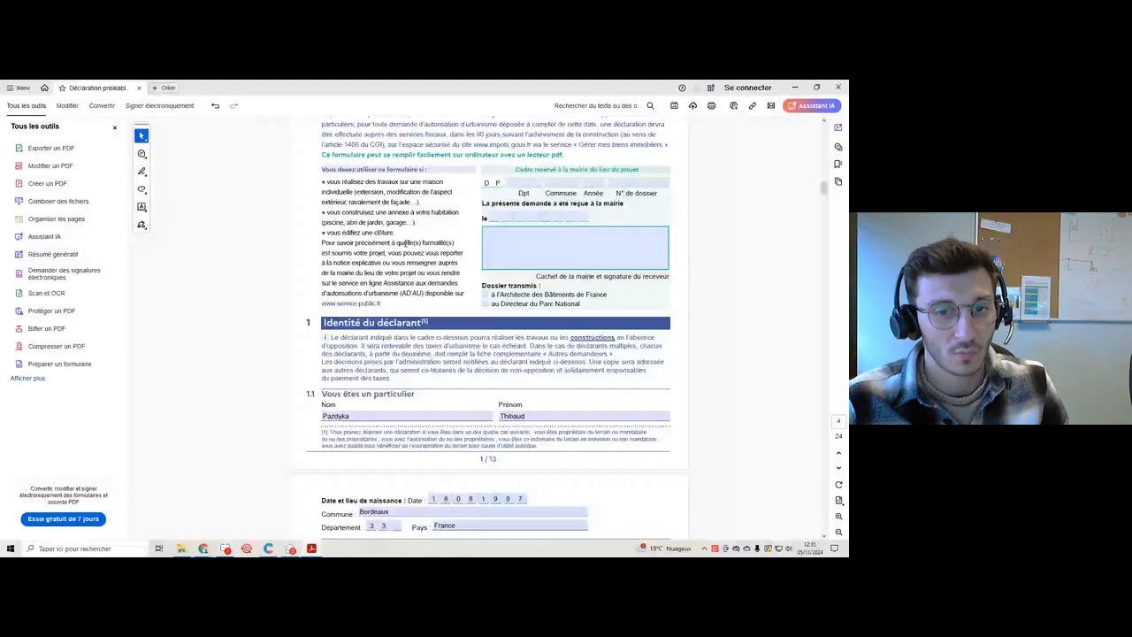
scroll(405, 243, down, 2)
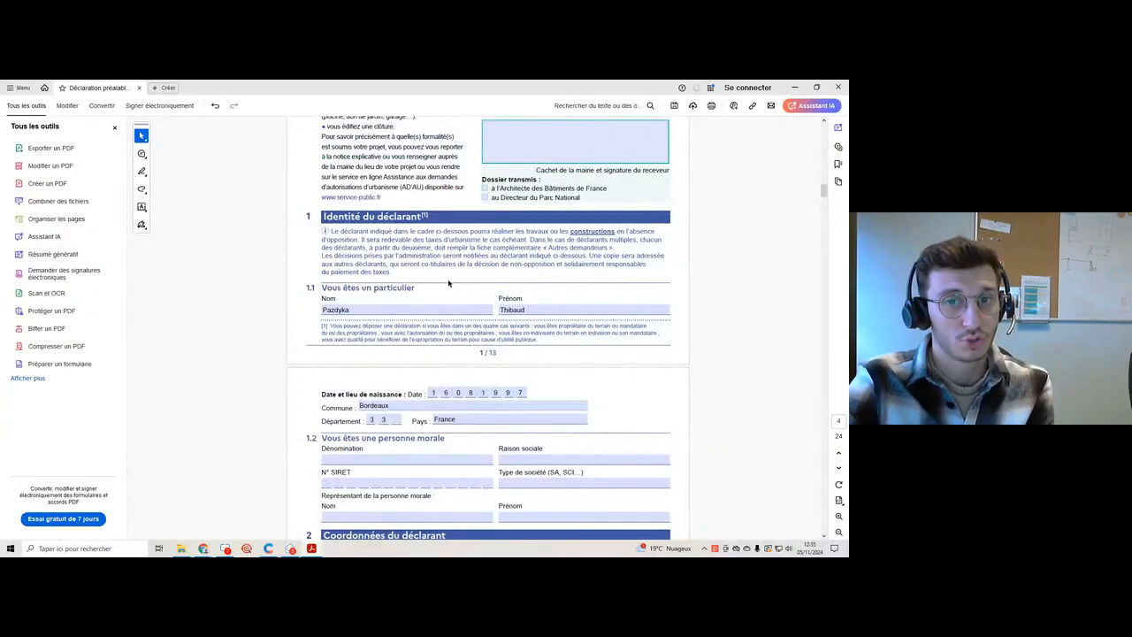
scroll(407, 323, down, 1)
scroll(404, 329, down, 3)
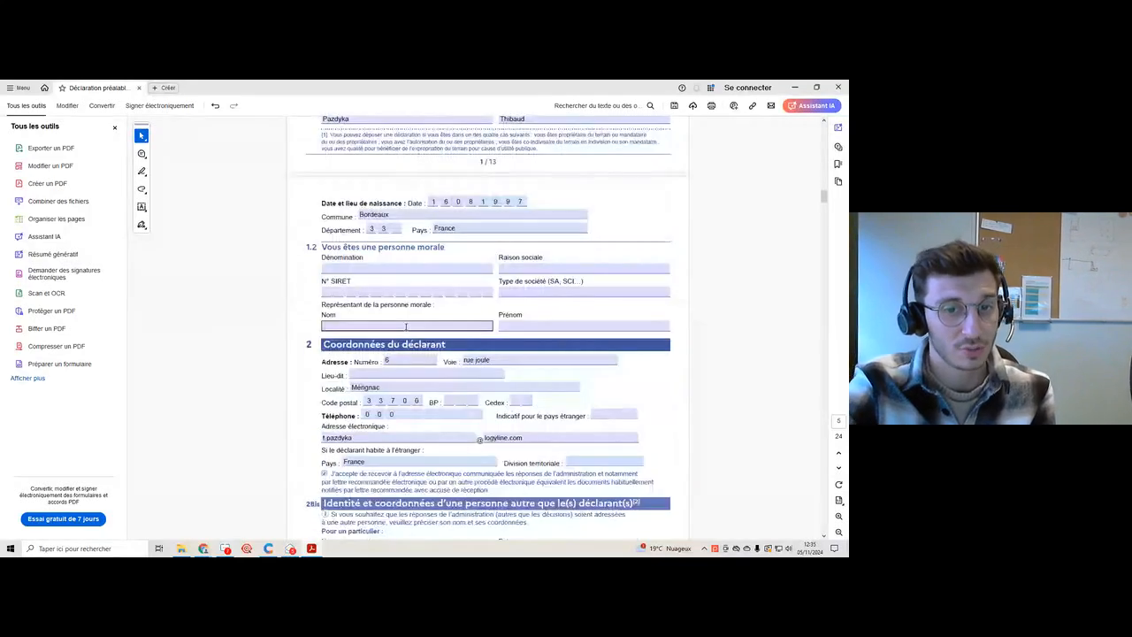
scroll(405, 328, down, 1)
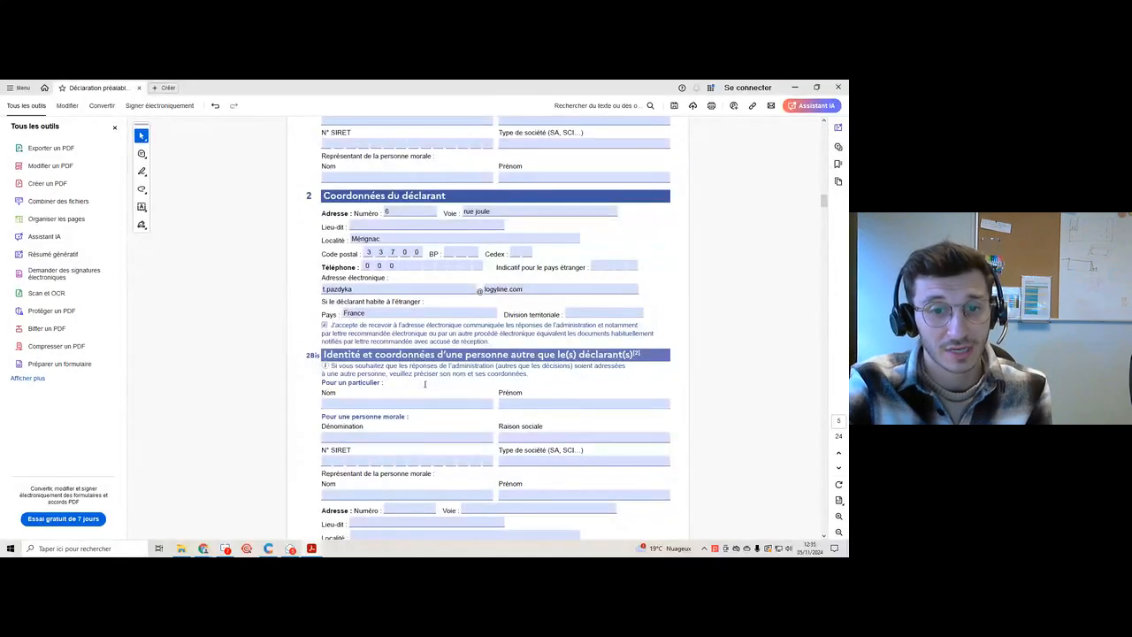
scroll(424, 383, down, 1)
click(334, 359)
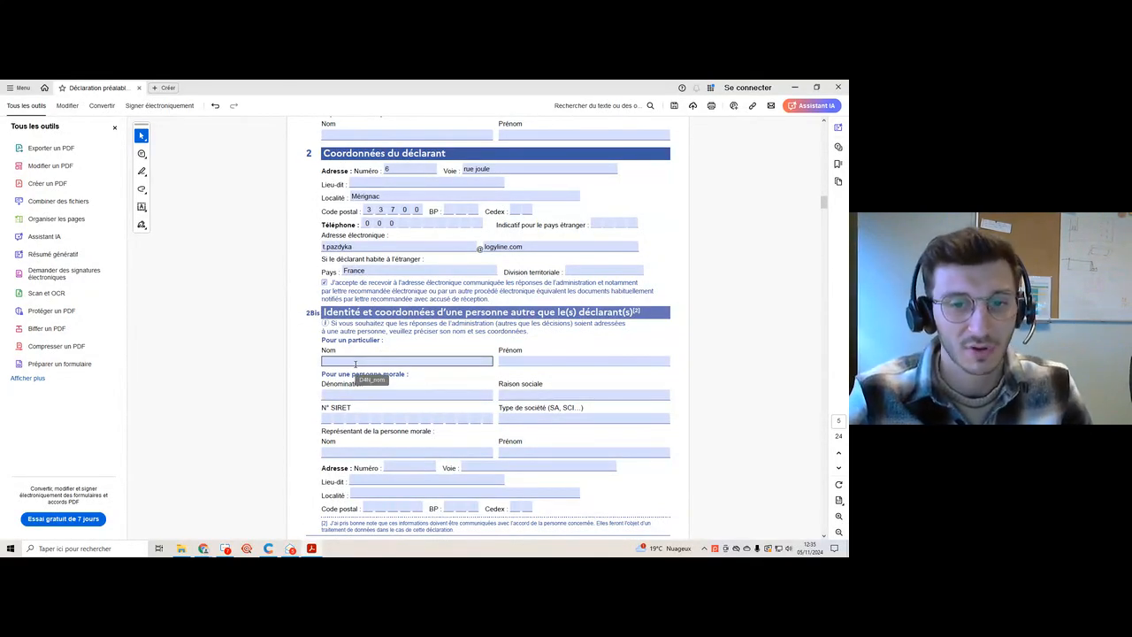
scroll(426, 374, down, 3)
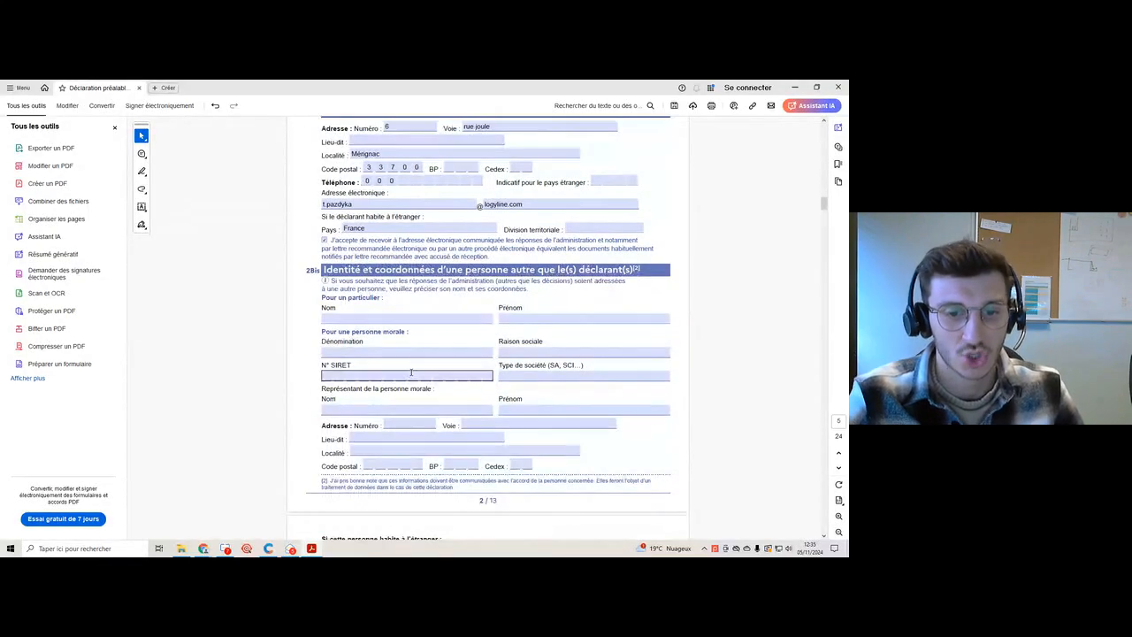